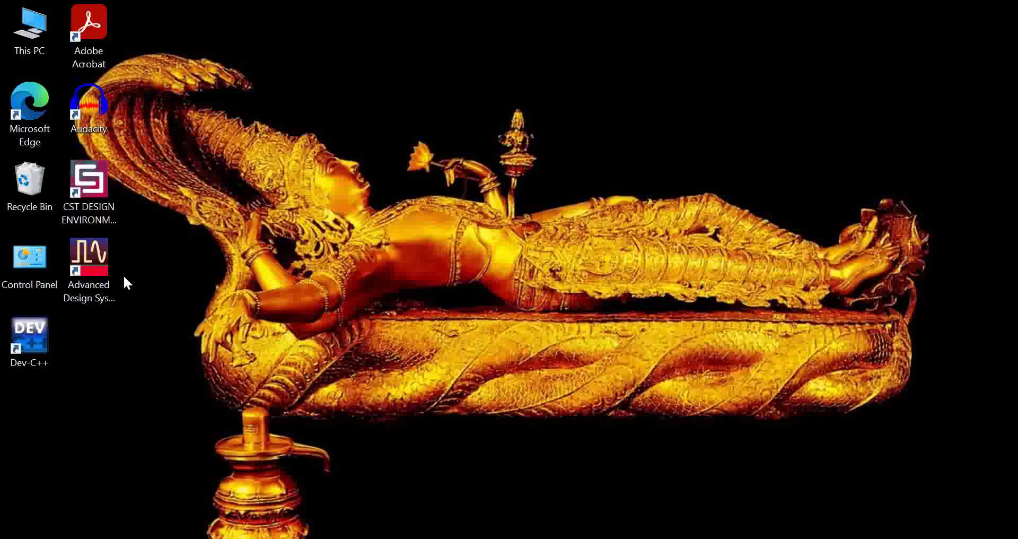
- Launch Advanced Design System and open the recent workspace MyWorkspace_wrk
{"action": "double_click", "coordinate": [105, 285]}
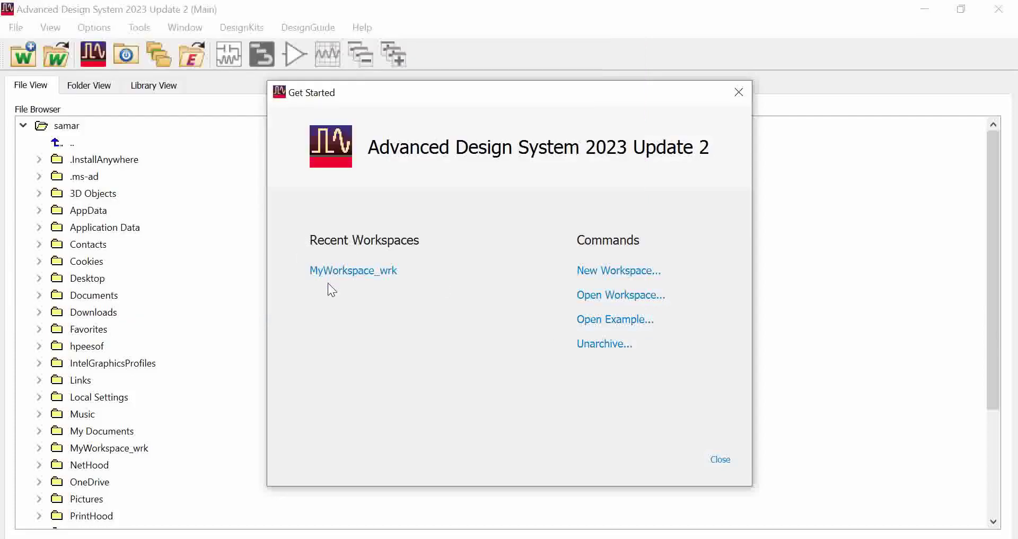
{"action": "left_click", "coordinate": [333, 270]}
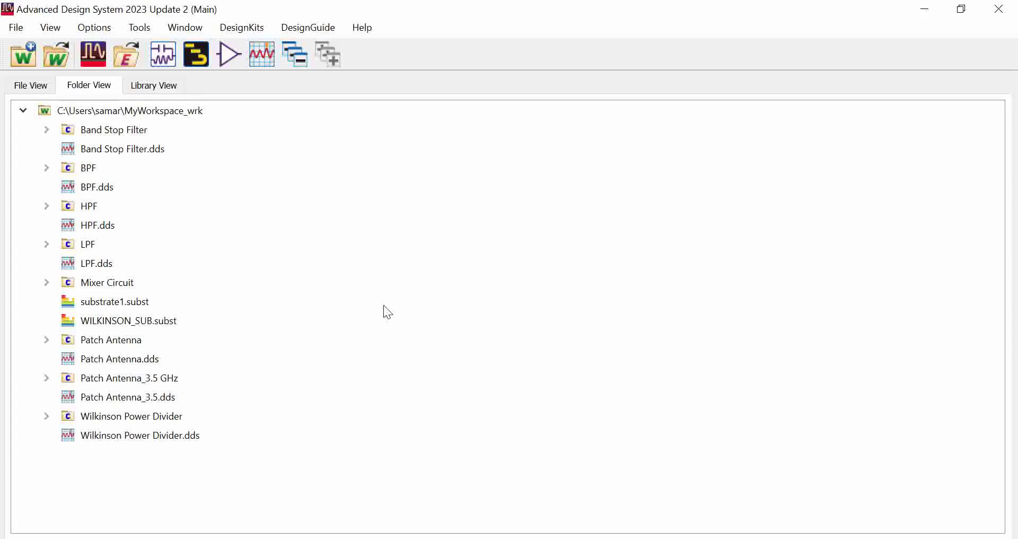
{"action": "key", "text": "alt+space"}
{"action": "key", "text": "Escape"}
- Create a new schematic in MyLibrary_lib with the cell name WPD_3.5GHz
{"action": "left_click", "coordinate": [168, 52]}
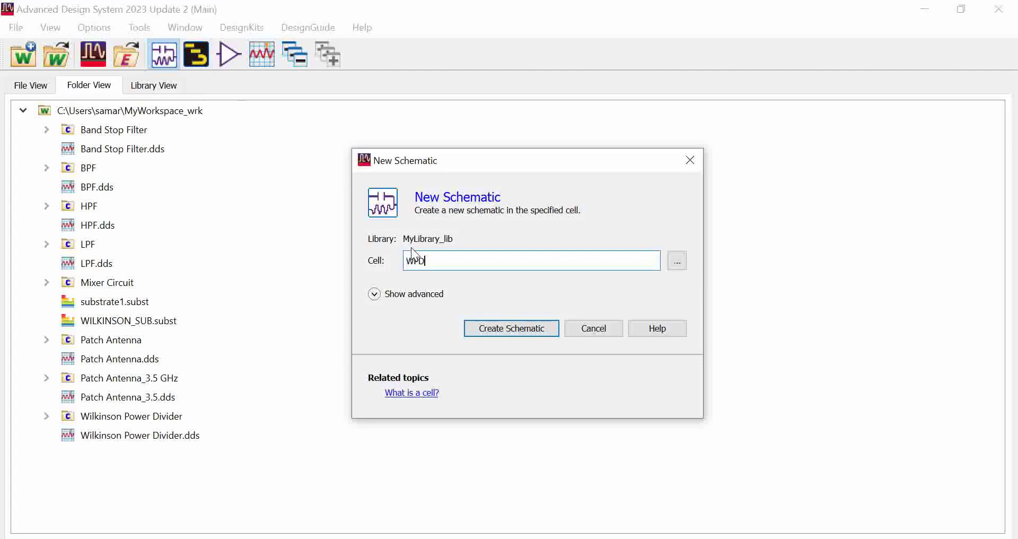
{"action": "type", "text": "WPD_3"}
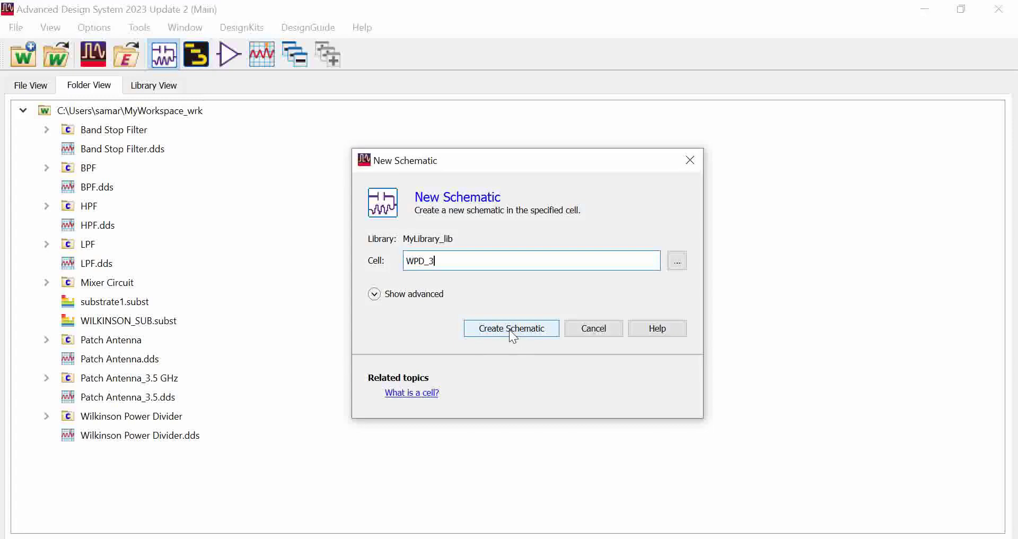
{"action": "type", "text": ".5GHz"}
{"action": "left_click", "coordinate": [510, 329]}
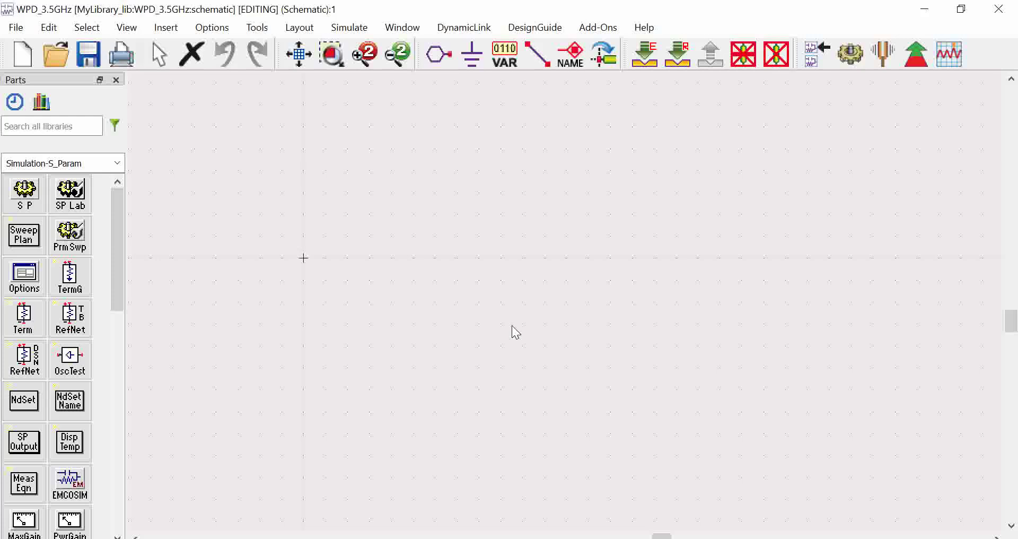
- Find the MSUB microstrip substrate part and place one on the schematic near the origin
{"action": "left_click", "coordinate": [33, 127]}
{"action": "type", "text": "MSUB"}
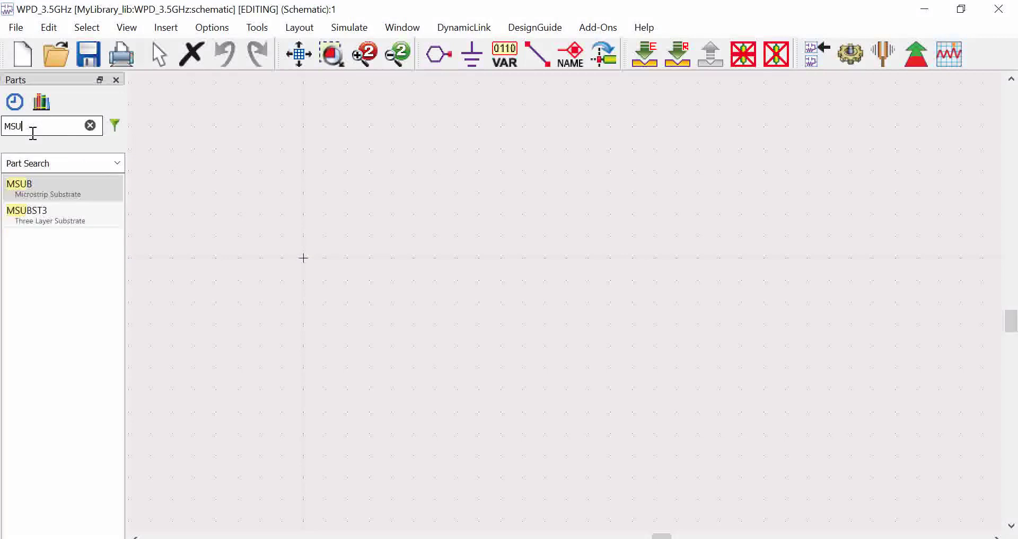
{"action": "left_click", "coordinate": [30, 188]}
{"action": "left_click", "coordinate": [336, 268]}
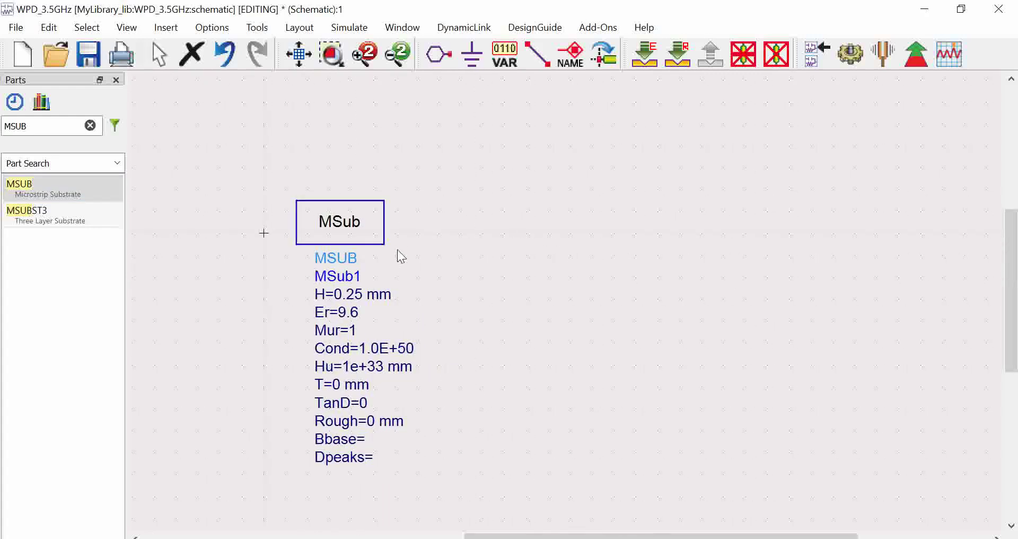
{"action": "left_click_drag", "start_coordinate": [479, 266], "coordinate": [400, 263]}
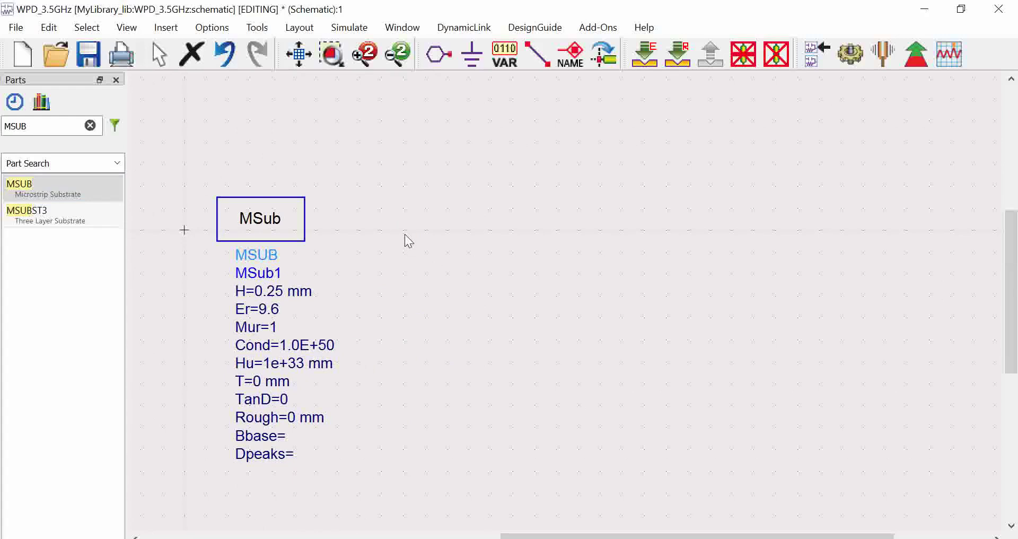
{"action": "right_click", "coordinate": [357, 248]}
{"action": "right_click", "coordinate": [329, 218]}
{"action": "left_click", "coordinate": [346, 209]}
- Place three MLIN microstrip lines: one beside the MSub block, and two further along as an upper and a lower branch
{"action": "left_click_drag", "start_coordinate": [343, 228], "coordinate": [486, 296]}
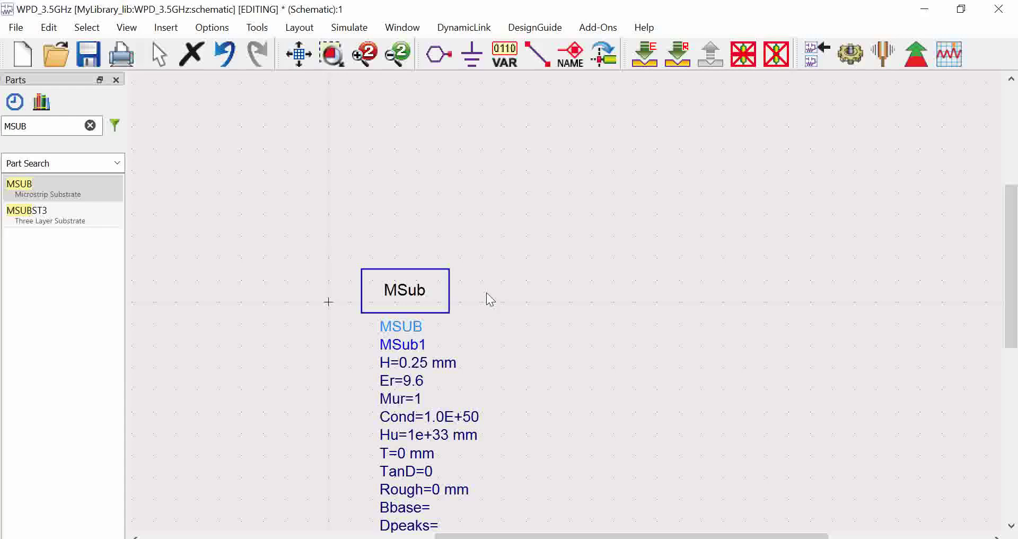
{"action": "left_click_drag", "start_coordinate": [486, 316], "coordinate": [361, 243]}
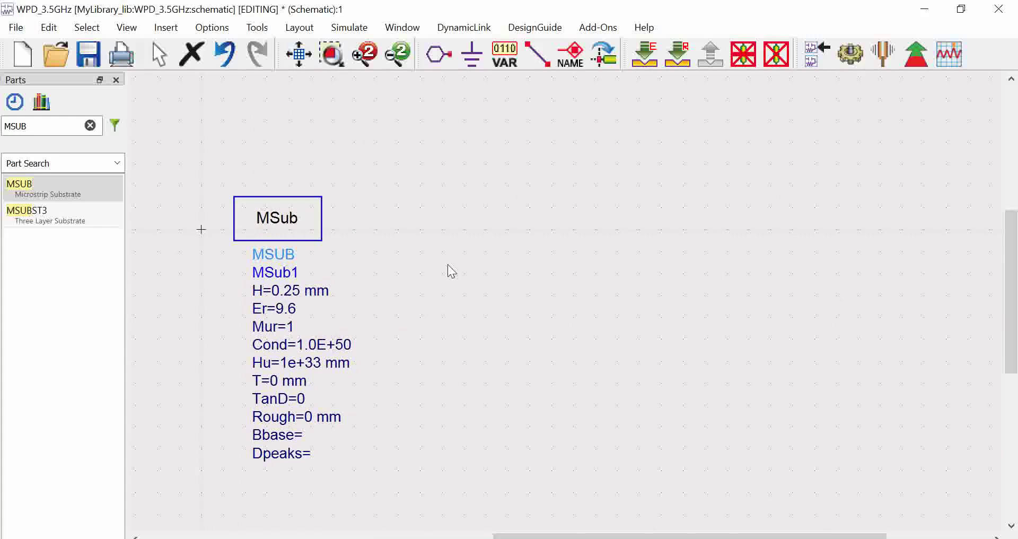
{"action": "left_click_drag", "start_coordinate": [447, 268], "coordinate": [259, 253]}
{"action": "left_click_drag", "start_coordinate": [442, 250], "coordinate": [489, 254]}
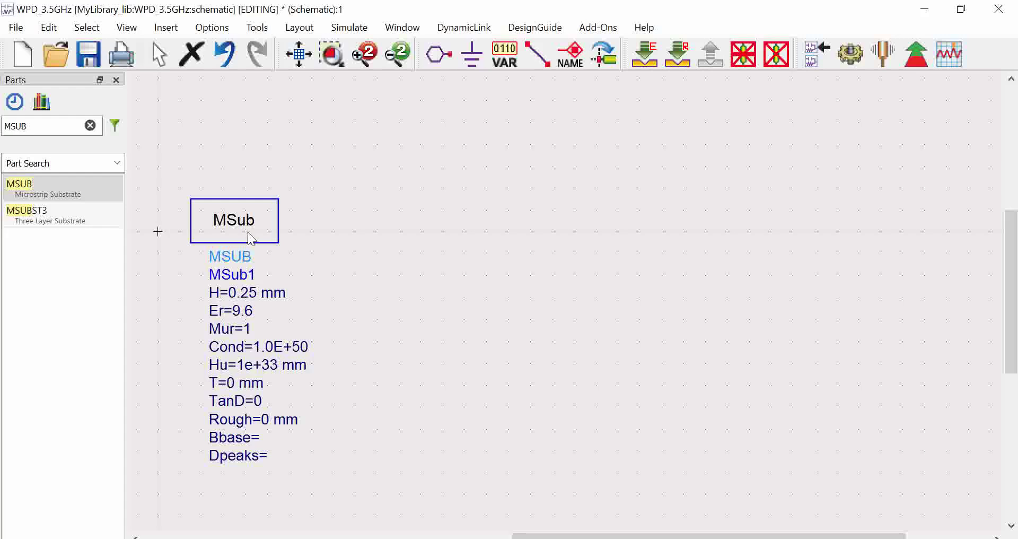
{"action": "left_click", "coordinate": [34, 125]}
{"action": "double_click", "coordinate": [34, 126]}
{"action": "type", "text": "ML"}
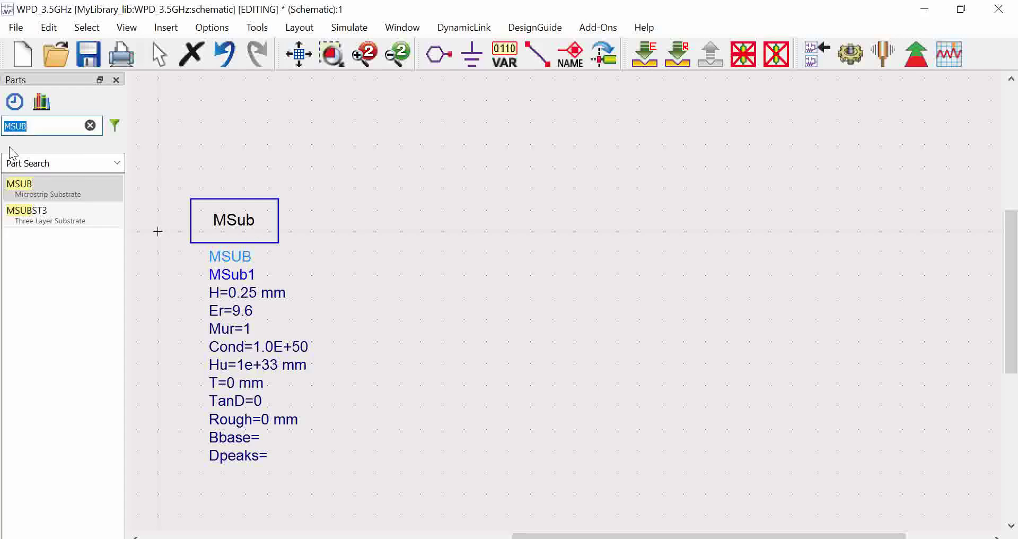
{"action": "type", "text": "IN"}
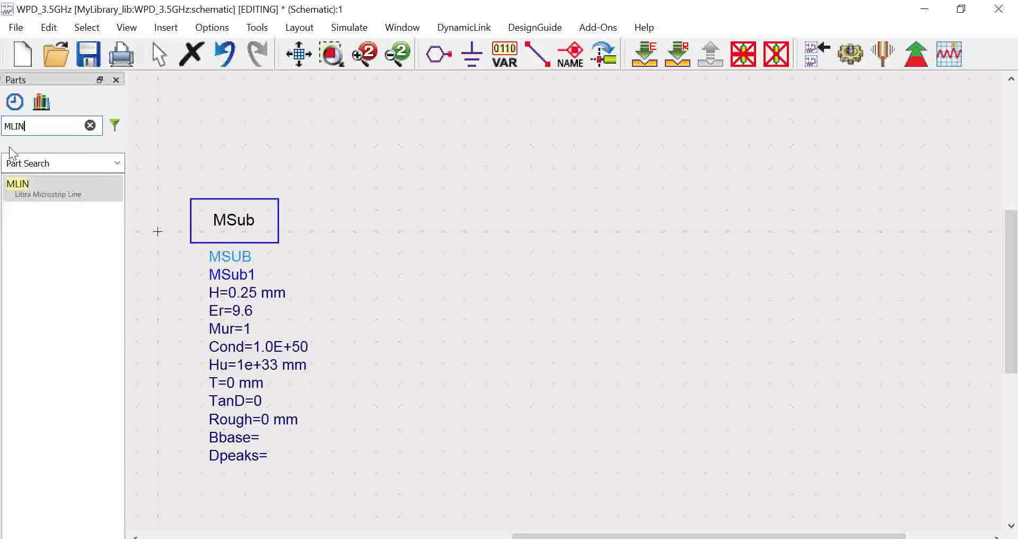
{"action": "left_click", "coordinate": [34, 190]}
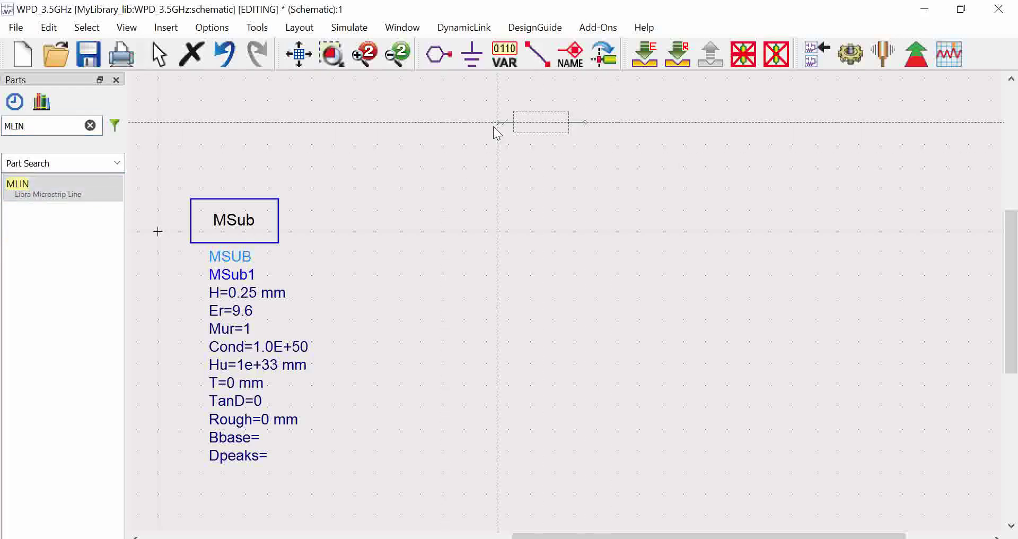
{"action": "left_click", "coordinate": [405, 223]}
{"action": "left_click", "coordinate": [612, 125]}
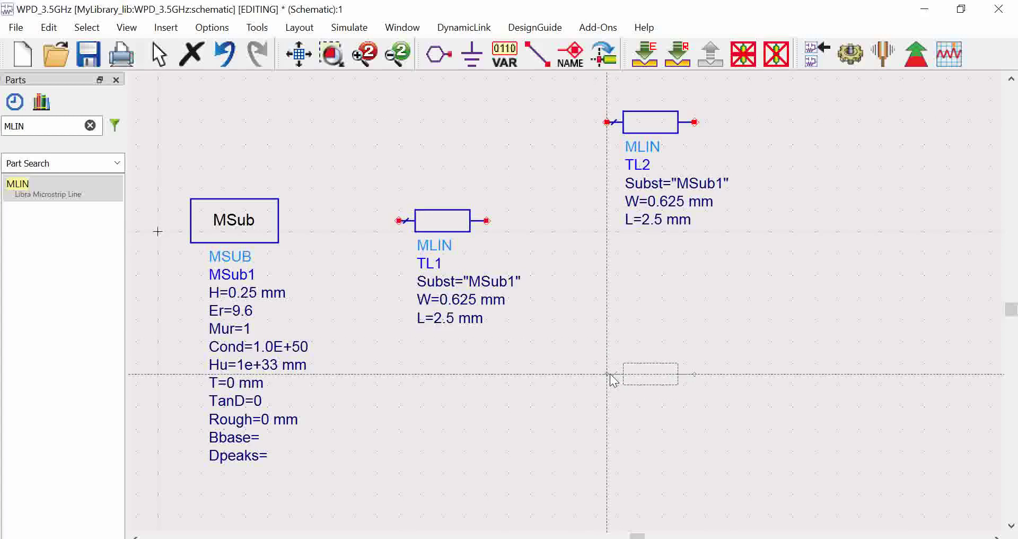
{"action": "left_click", "coordinate": [610, 364]}
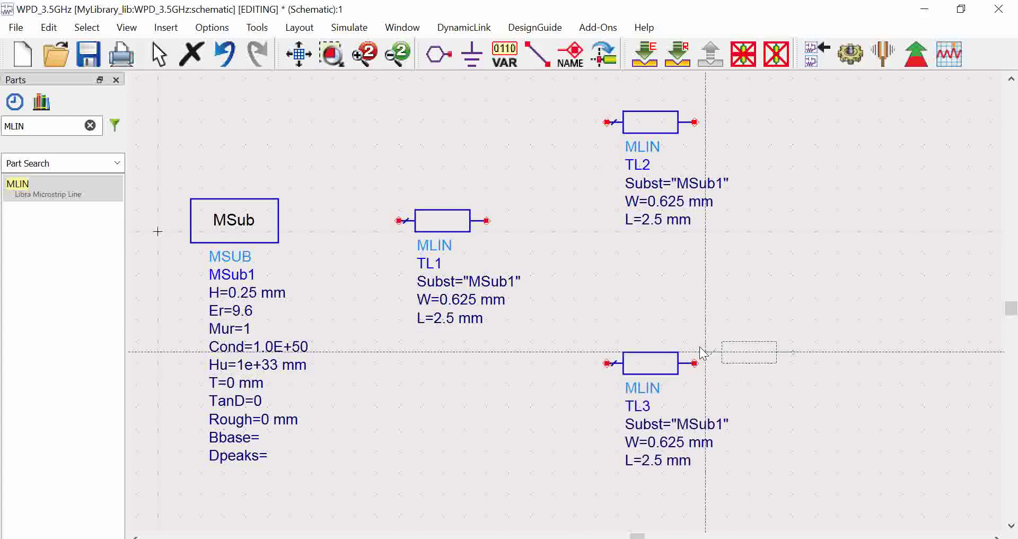
{"action": "key", "text": "Escape"}
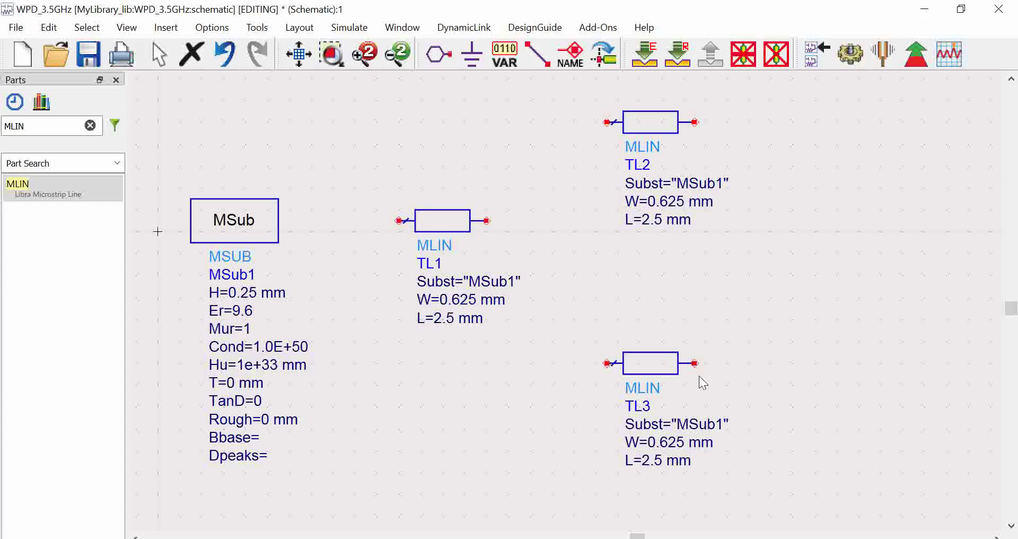
- Replace the MLIN part search with a search of all libraries for "Res"
{"action": "left_click_drag", "start_coordinate": [807, 249], "coordinate": [688, 253]}
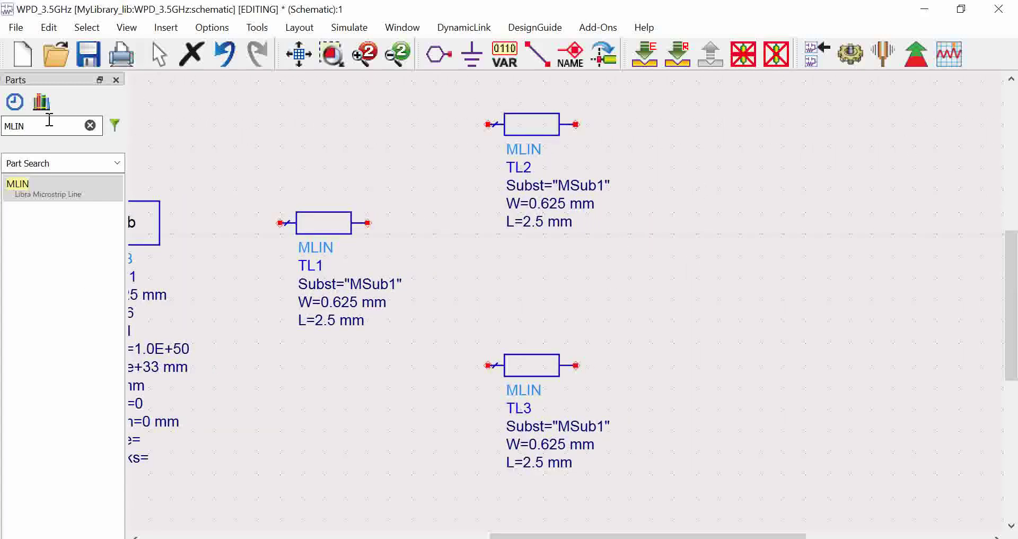
{"action": "left_click", "coordinate": [26, 127]}
{"action": "key", "text": "BackSpace"}
{"action": "key", "text": "BackSpace"}
{"action": "key", "text": "BackSpace"}
{"action": "type", "text": "Res"}
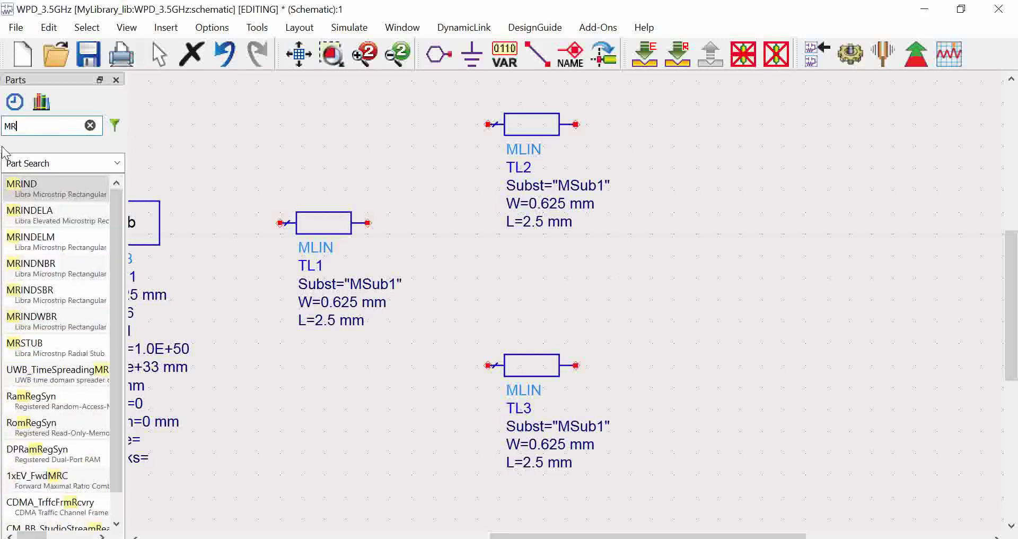
{"action": "key", "text": "BackSpace"}
{"action": "key", "text": "BackSpace"}
{"action": "key", "text": "BackSpace"}
{"action": "key", "text": "BackSpace"}
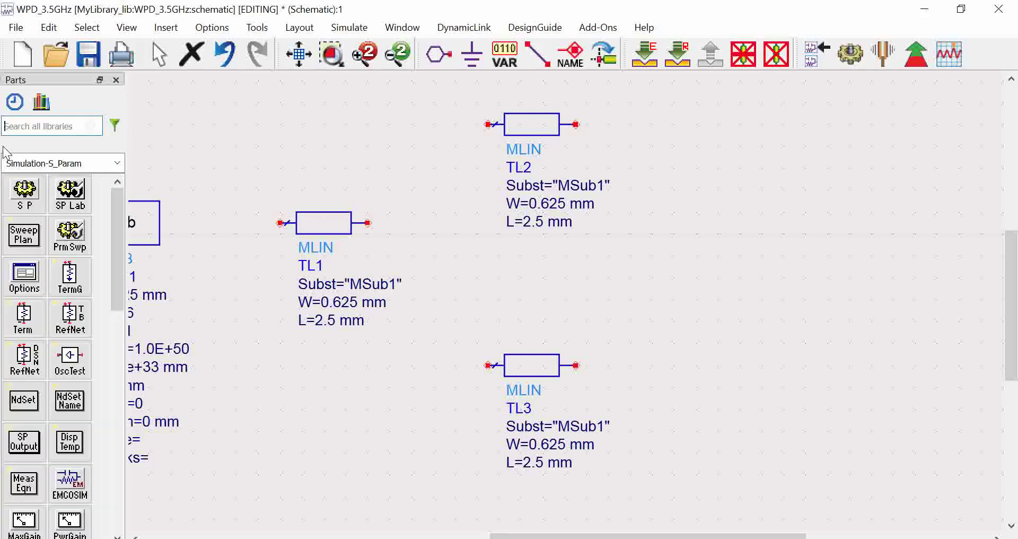
{"action": "type", "text": "Res"}
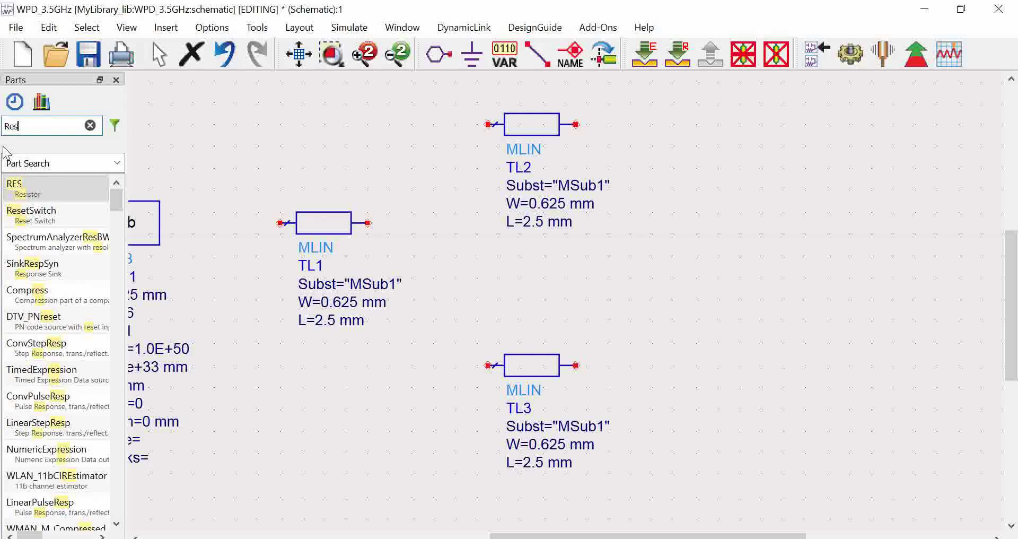
{"action": "left_click", "coordinate": [16, 188]}
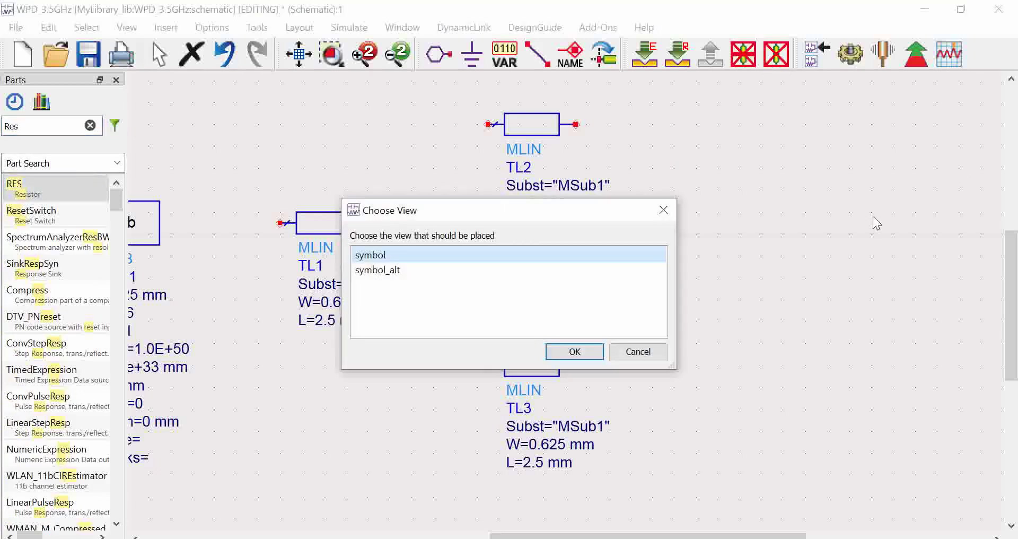
{"action": "left_click", "coordinate": [638, 351]}
{"action": "left_click", "coordinate": [30, 188]}
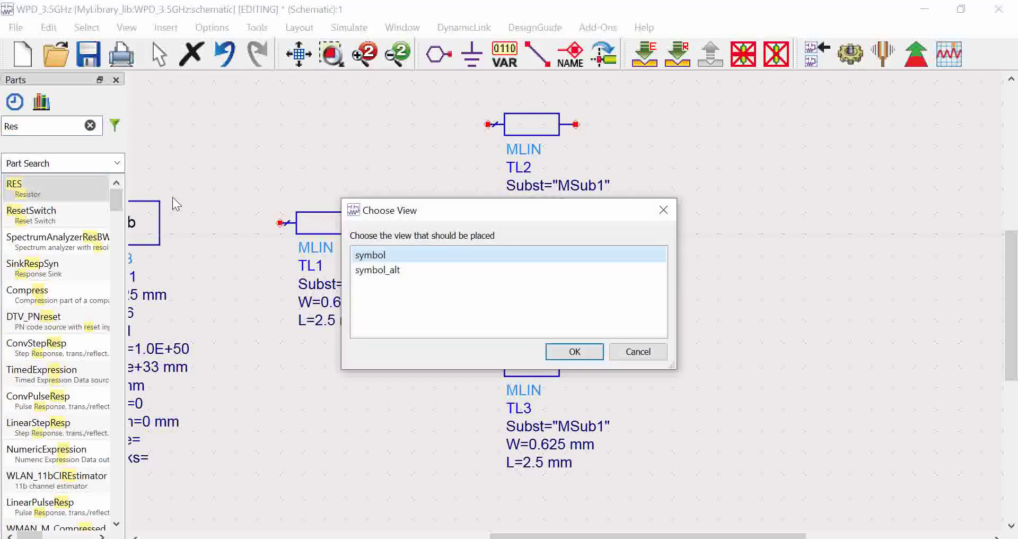
{"action": "left_click", "coordinate": [654, 349]}
- Search for Resistor and place one R component, rotated vertical, beyond the ends of the two branch microstrip lines
{"action": "type", "text": "istor"}
{"action": "left_click", "coordinate": [46, 187]}
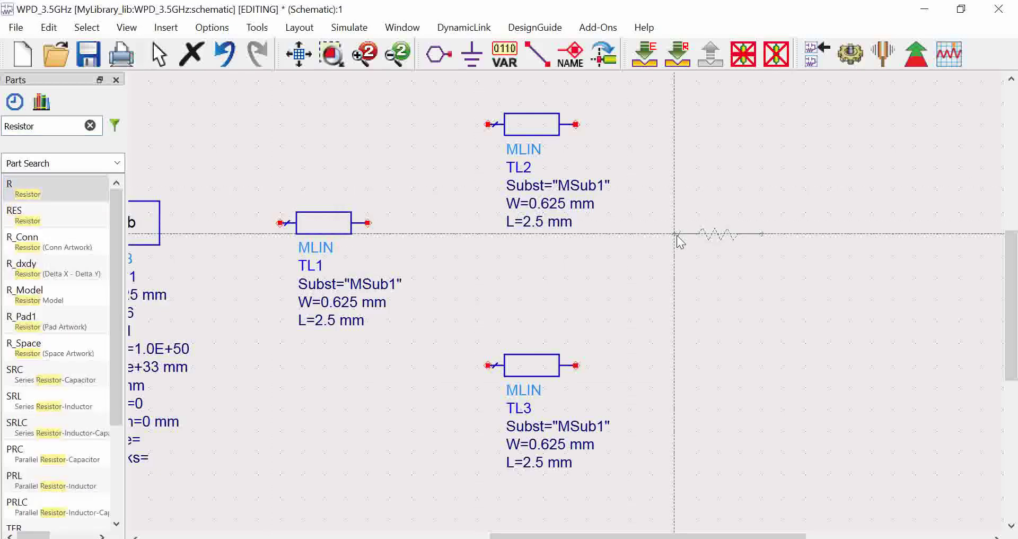
{"action": "key", "text": "ctrl+r"}
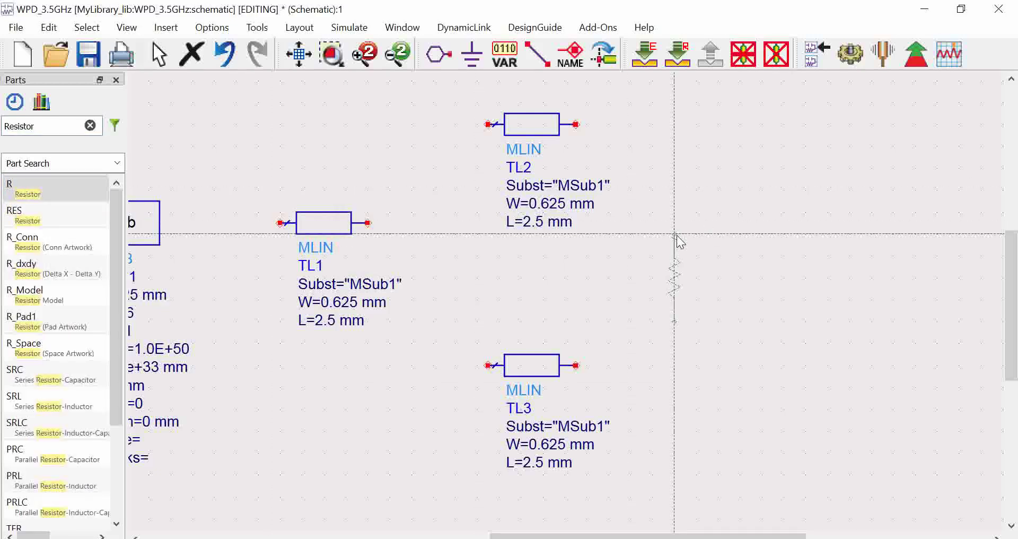
{"action": "left_click", "coordinate": [686, 191]}
{"action": "key", "text": "Escape"}
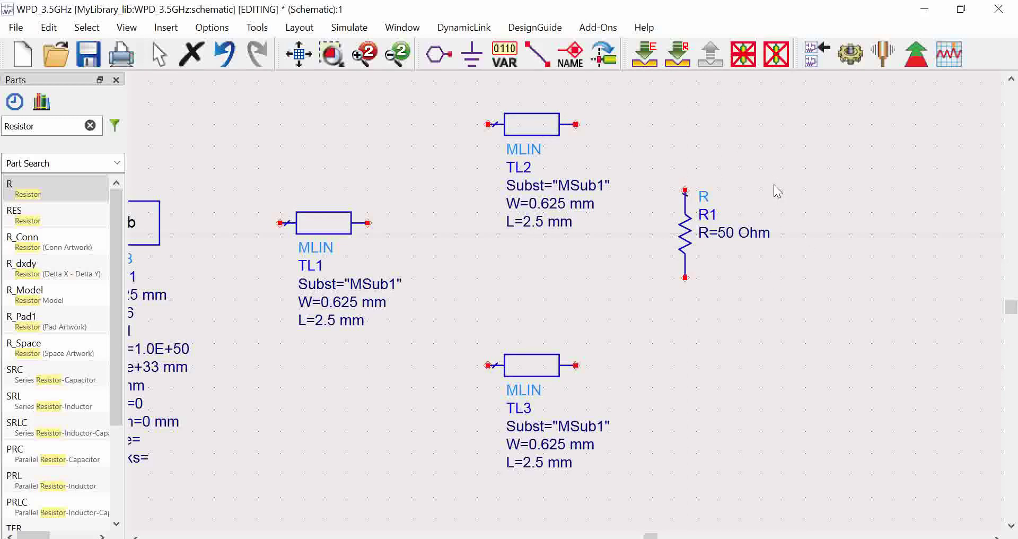
- Place three TermG port terminations: one for the upper branch, one for the lower branch, and one near the TL1 input
{"action": "left_click_drag", "start_coordinate": [55, 127], "coordinate": [2, 126]}
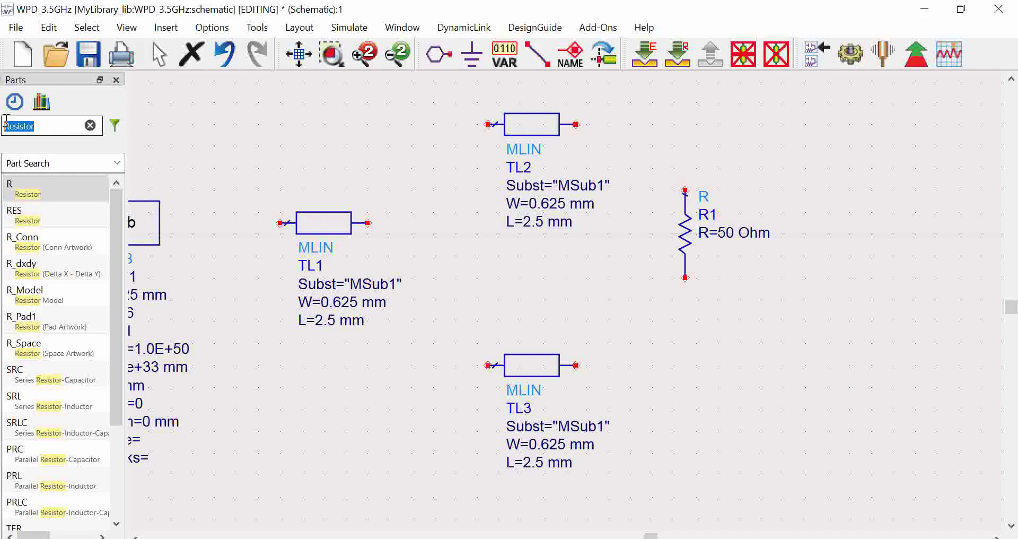
{"action": "type", "text": "TermG"}
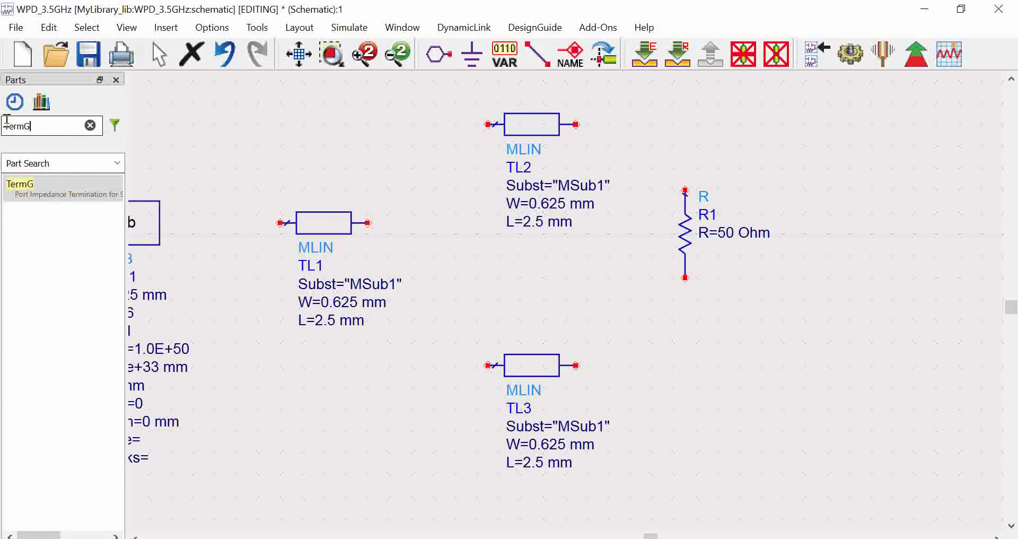
{"action": "left_click", "coordinate": [20, 186]}
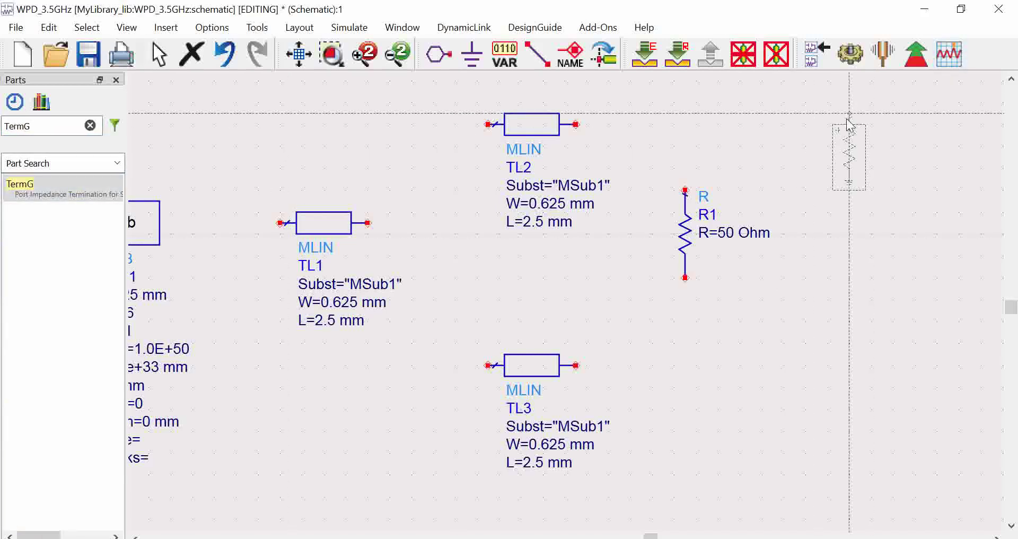
{"action": "left_click", "coordinate": [860, 126]}
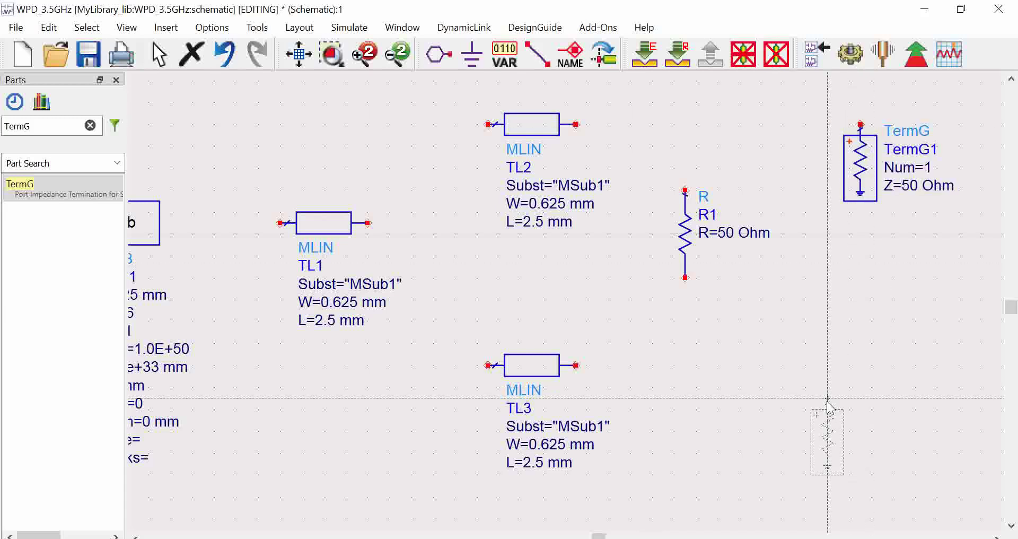
{"action": "left_click", "coordinate": [860, 355]}
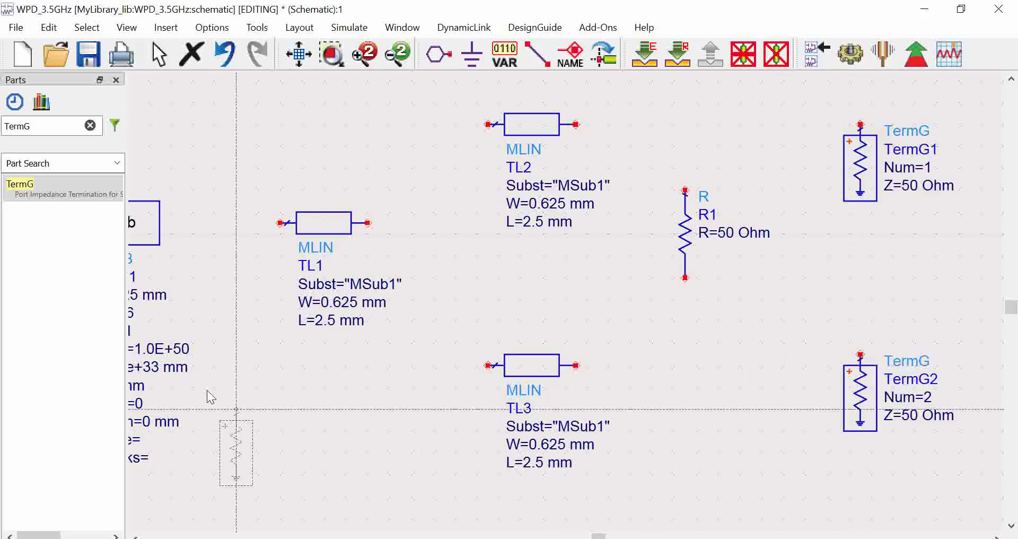
{"action": "left_click", "coordinate": [258, 290]}
{"action": "key", "text": "Escape"}
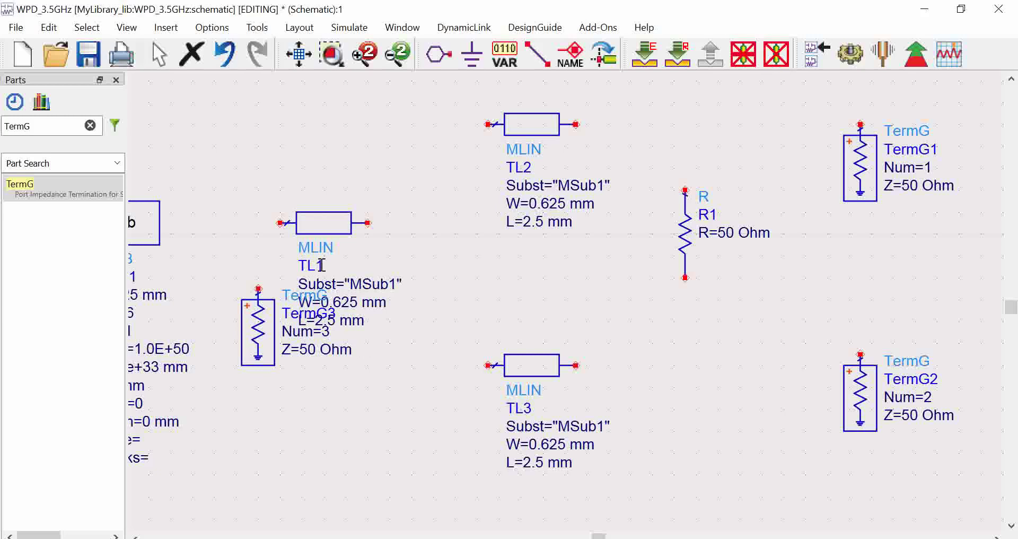
- Move the component text of the TermG near TL1 directly below its symbol, clear of the TL1 labels
{"action": "right_click", "coordinate": [263, 335]}
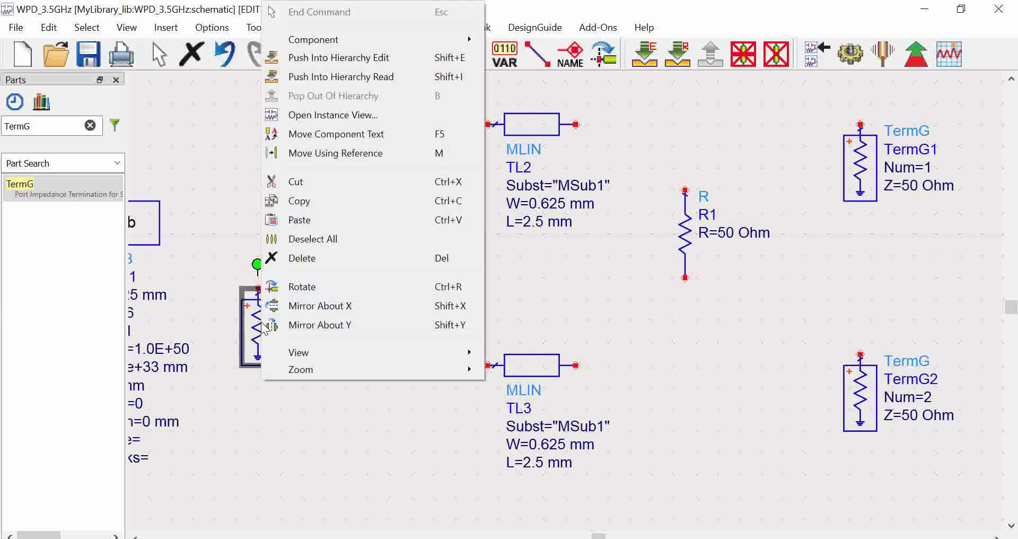
{"action": "left_click", "coordinate": [333, 135]}
{"action": "left_click_drag", "start_coordinate": [305, 323], "coordinate": [262, 424]}
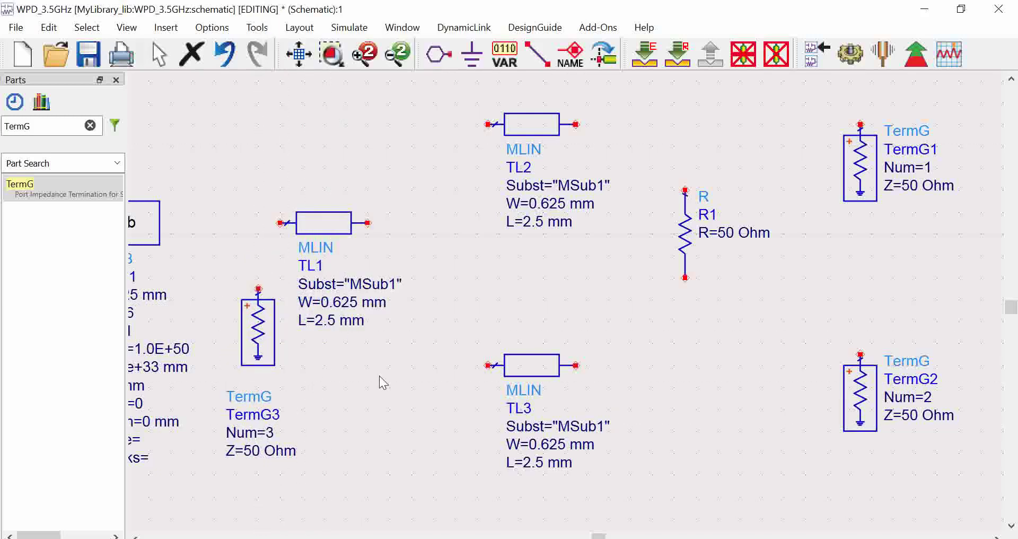
{"action": "right_click", "coordinate": [263, 340]}
{"action": "left_click", "coordinate": [334, 134]}
{"action": "left_click_drag", "start_coordinate": [265, 431], "coordinate": [256, 408]}
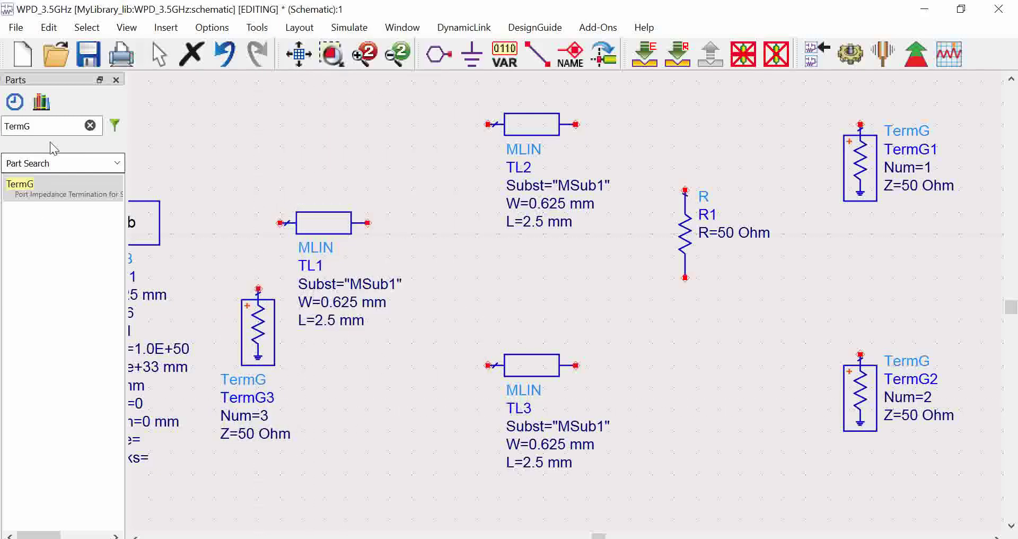
- Clear the TermG part search and place one S-parameter simulation controller from Simulation-S_Param above the MSub block
{"action": "left_click", "coordinate": [90, 126]}
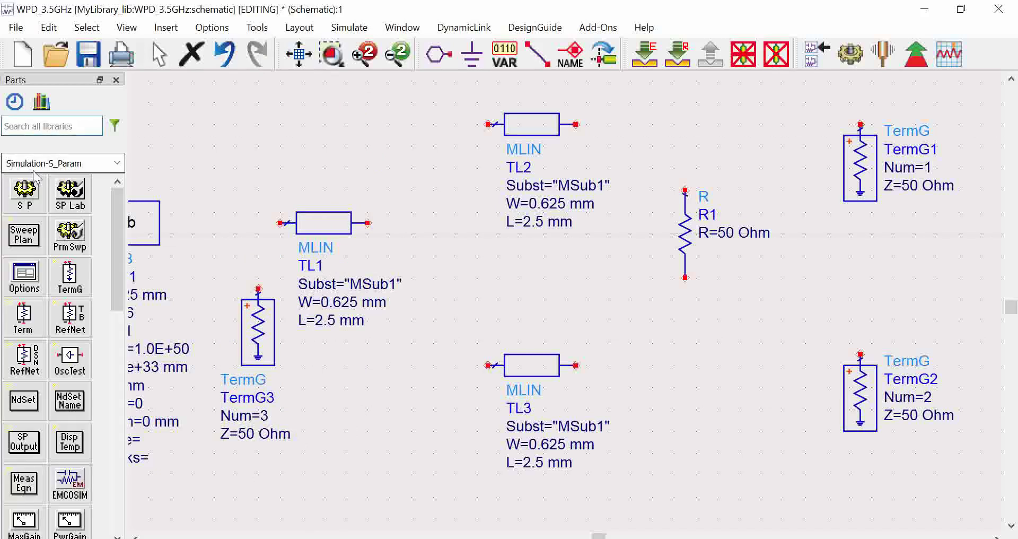
{"action": "left_click", "coordinate": [23, 201]}
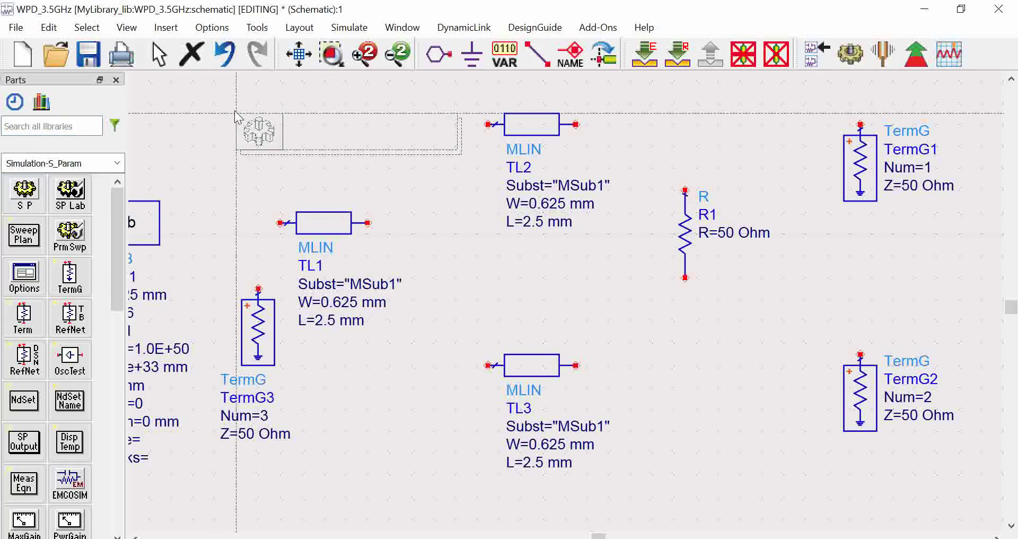
{"action": "scroll", "coordinate": [401, 209], "scroll_direction": "down", "scroll_amount": 1}
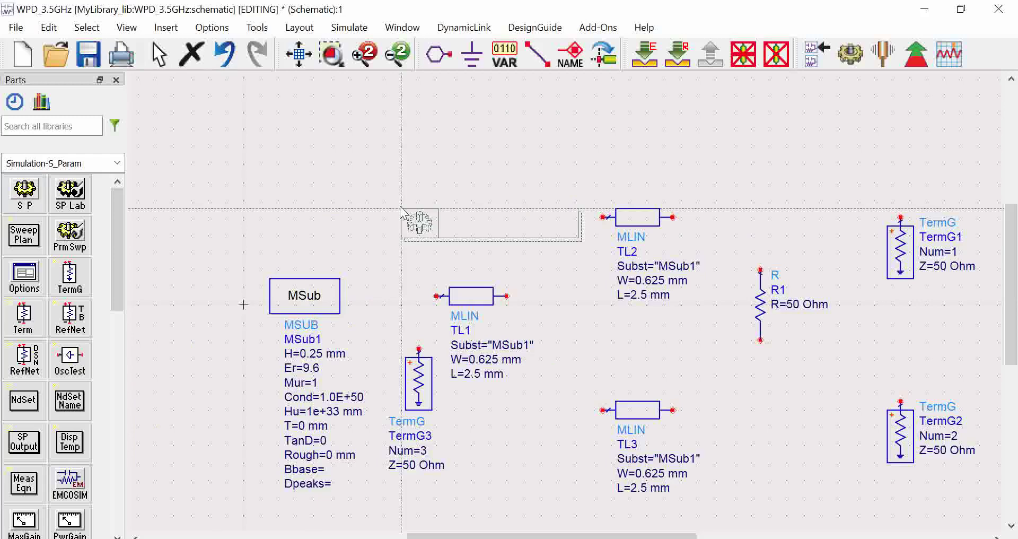
{"action": "left_click", "coordinate": [332, 113]}
{"action": "key", "text": "Escape"}
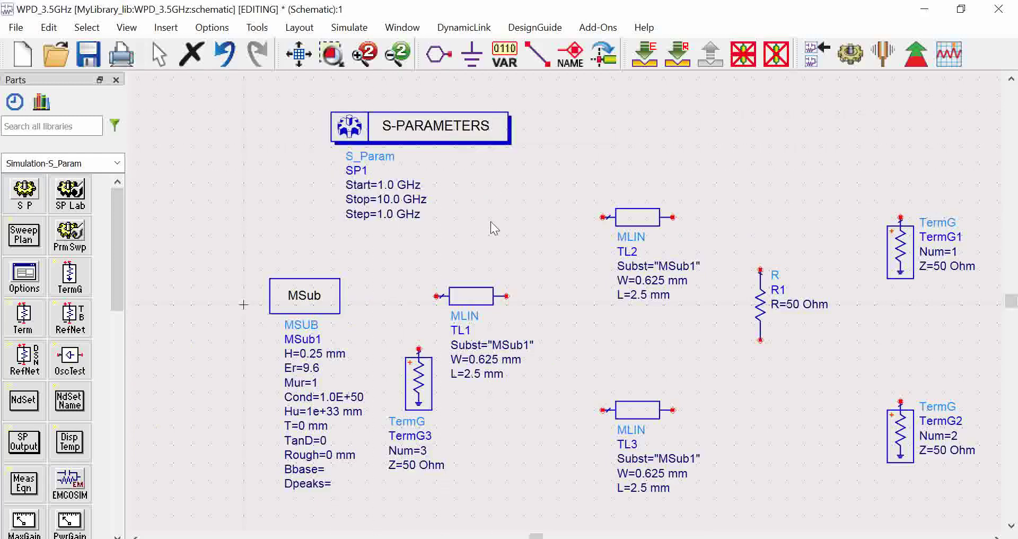
- Wire the output of TL1 to the inputs of both branch lines, TL2 and TL3, through a shared junction
{"action": "left_click_drag", "start_coordinate": [491, 225], "coordinate": [397, 186]}
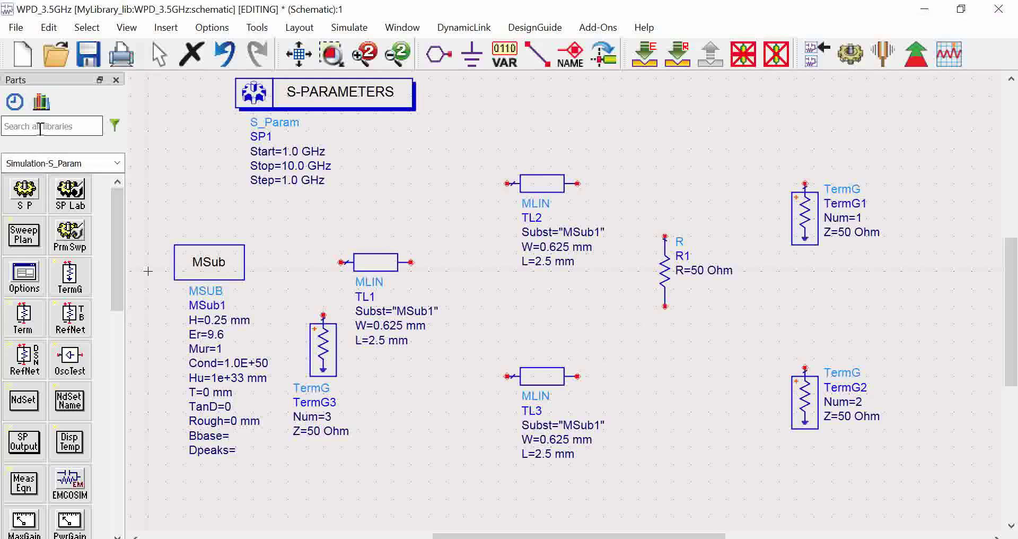
{"action": "left_click", "coordinate": [551, 58]}
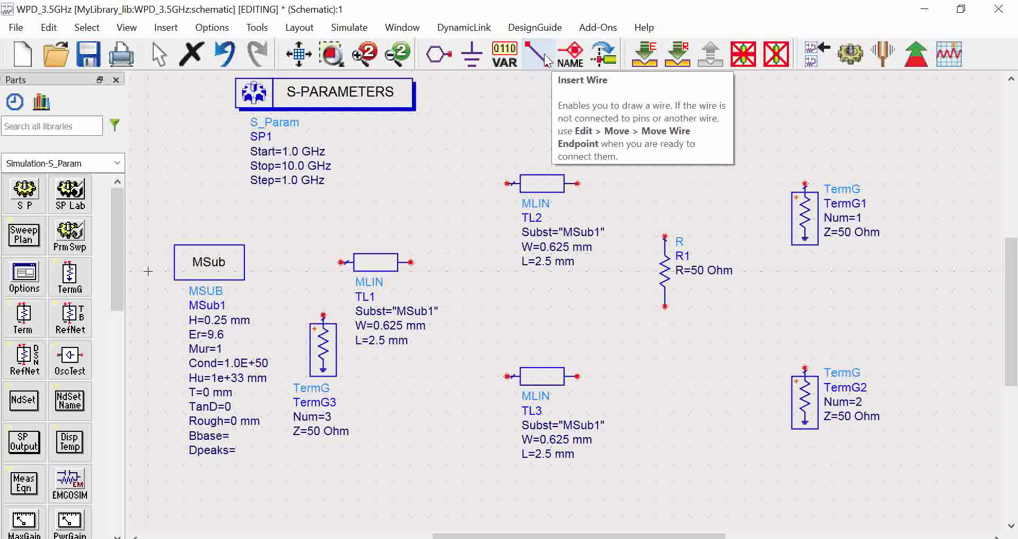
{"action": "left_click", "coordinate": [507, 184]}
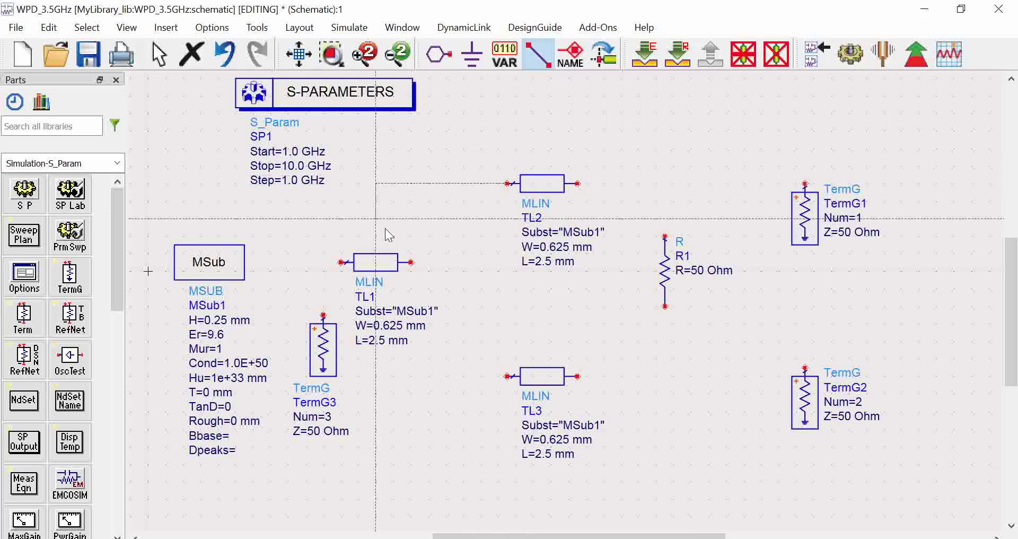
{"action": "left_click", "coordinate": [411, 262]}
{"action": "left_click", "coordinate": [508, 375]}
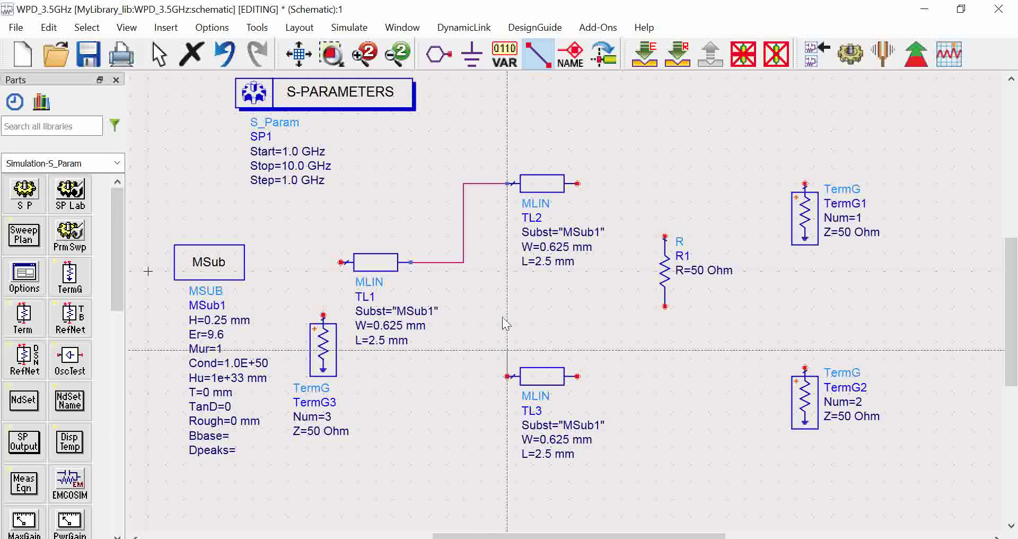
{"action": "left_click", "coordinate": [464, 268]}
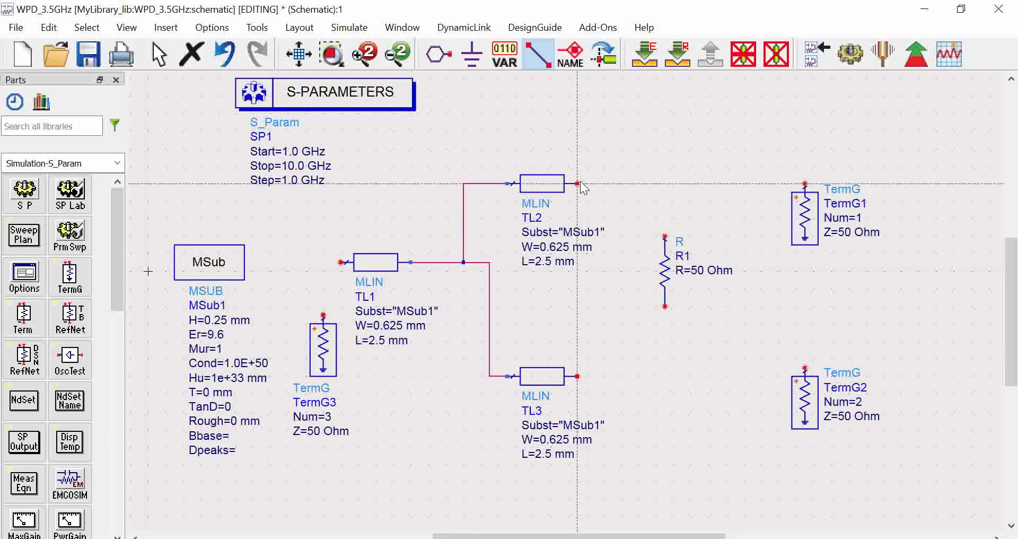
- Wire the output of TL2 to the upper end of resistor R1 and the output of TL3 to its lower end
{"action": "left_click", "coordinate": [665, 236]}
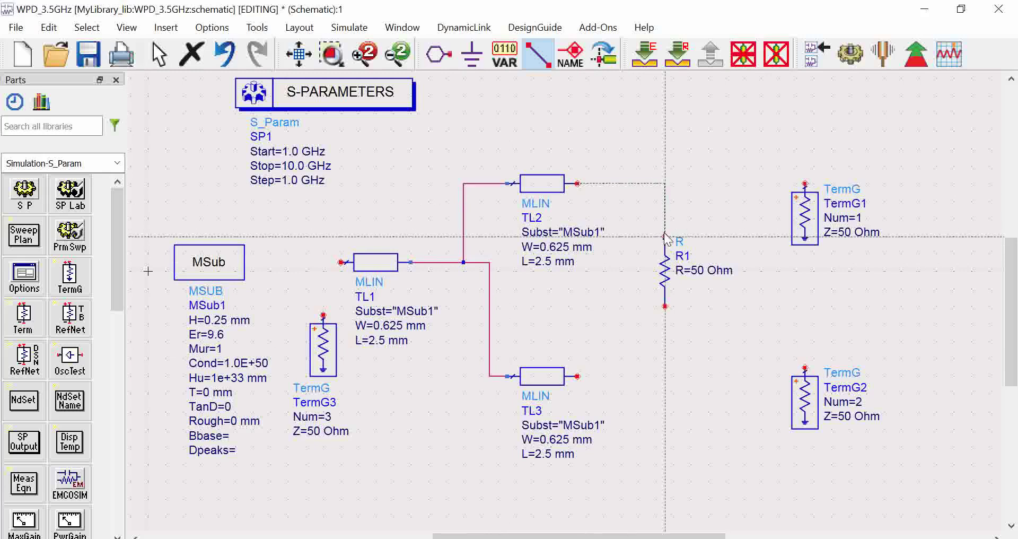
{"action": "left_click", "coordinate": [577, 376]}
{"action": "left_click", "coordinate": [665, 306]}
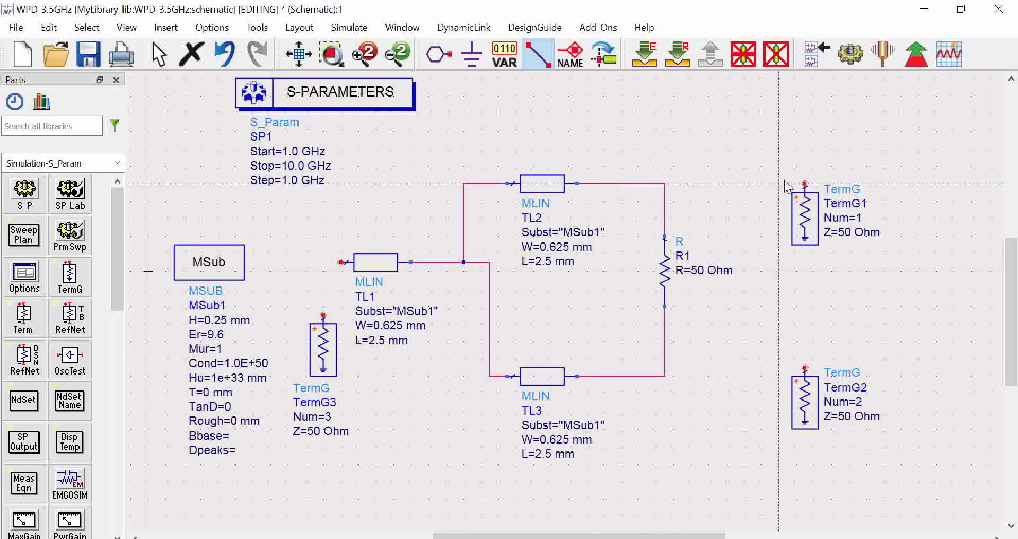
- Wire TermG1 to the upper branch wire and TermG2 to the lower branch wire at the resistor connections
{"action": "left_click", "coordinate": [805, 183]}
{"action": "left_click", "coordinate": [665, 183]}
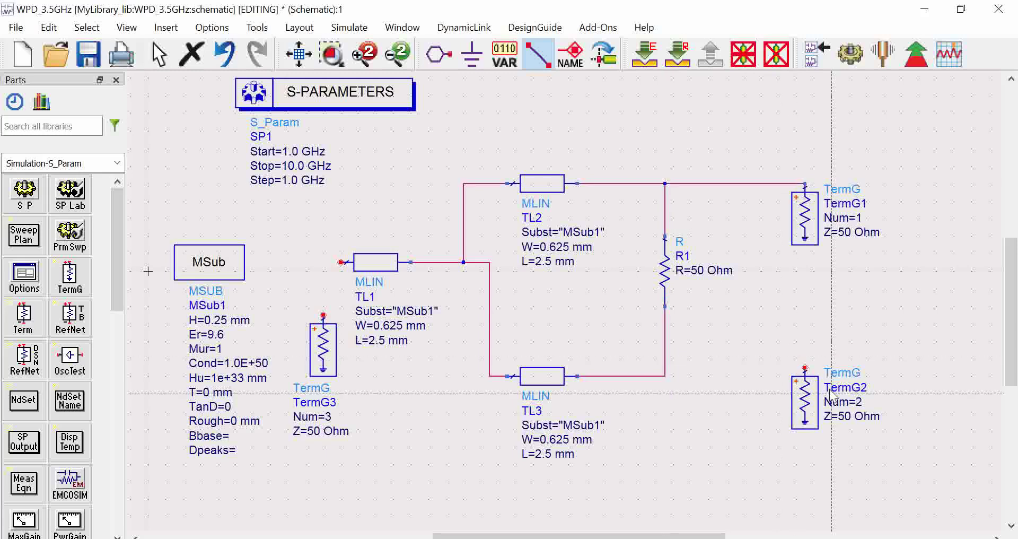
{"action": "left_click", "coordinate": [804, 367]}
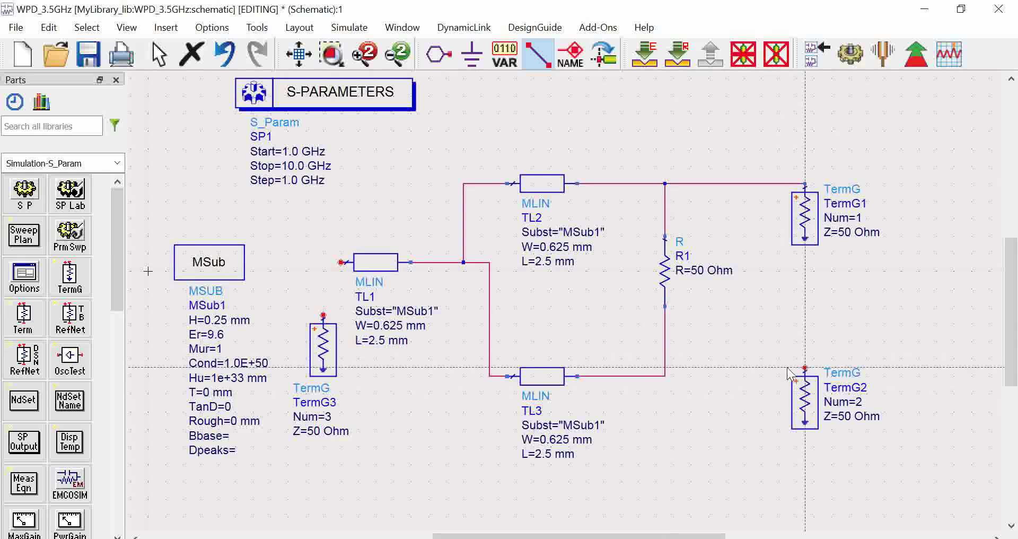
{"action": "left_click", "coordinate": [666, 368]}
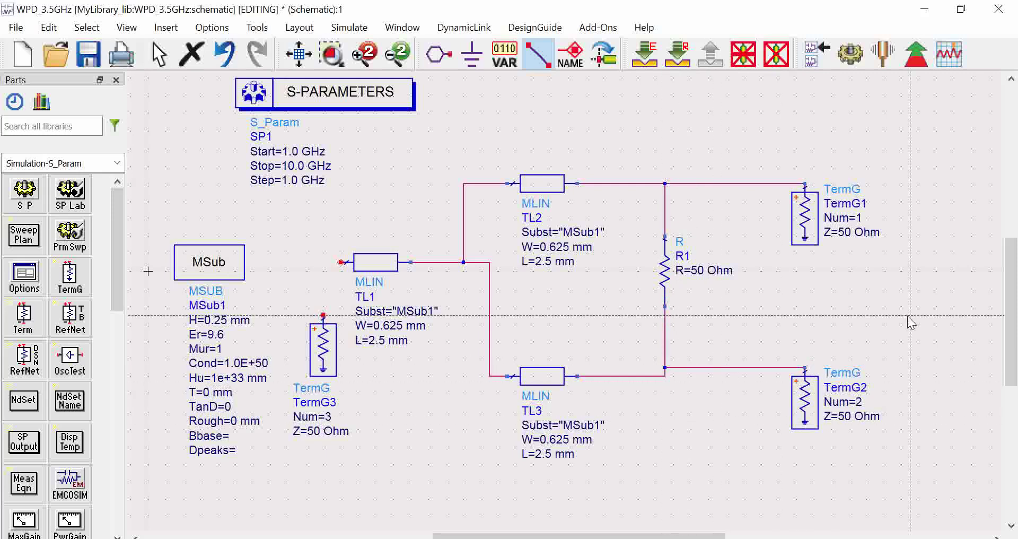
- Wire the input of TL1 to TermG3 and end wire insertion
{"action": "left_click", "coordinate": [341, 262]}
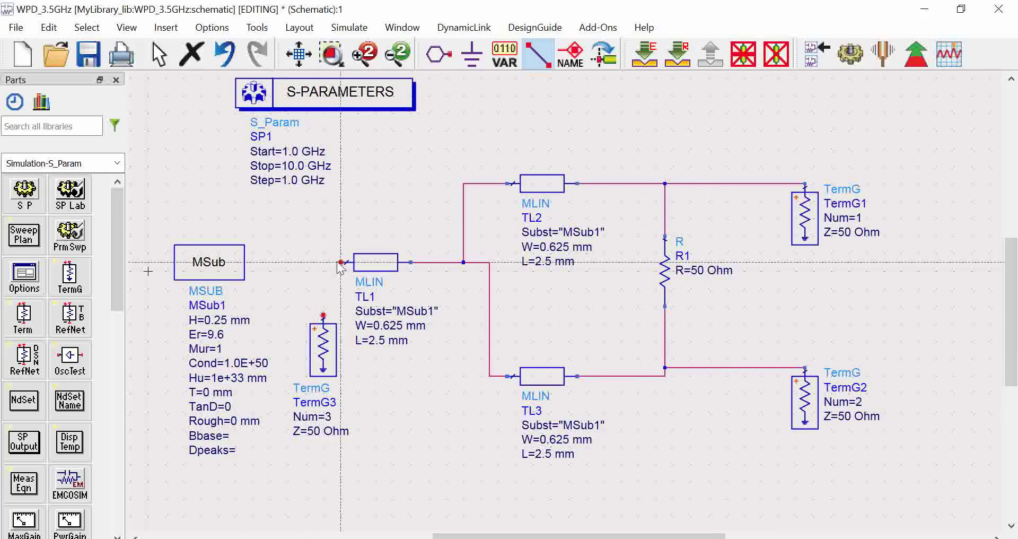
{"action": "left_click", "coordinate": [324, 314]}
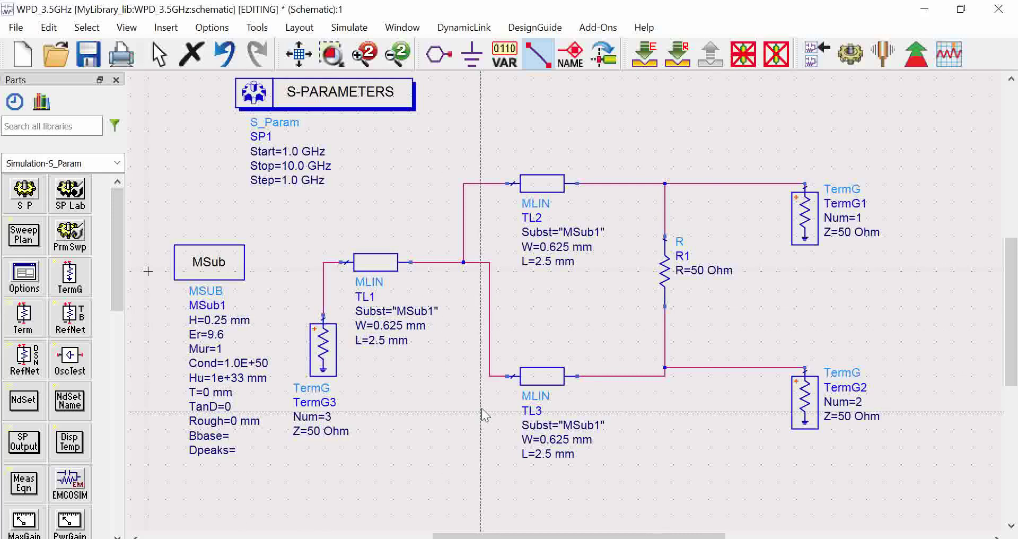
{"action": "key", "text": "Escape"}
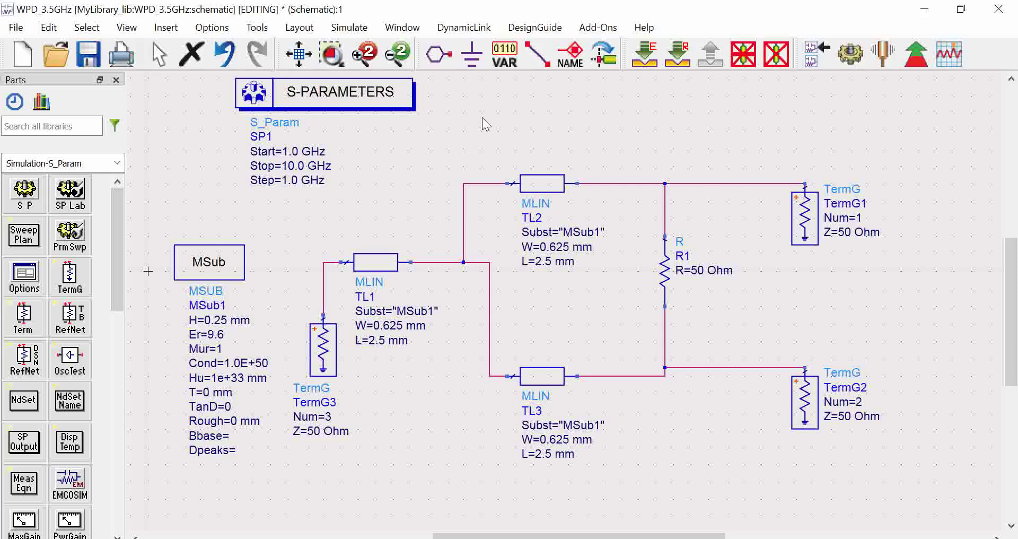
- Shift the vertical wire feeding TL2 toward that line and move TL3 slightly upward
{"action": "left_click_drag", "start_coordinate": [482, 221], "coordinate": [506, 220]}
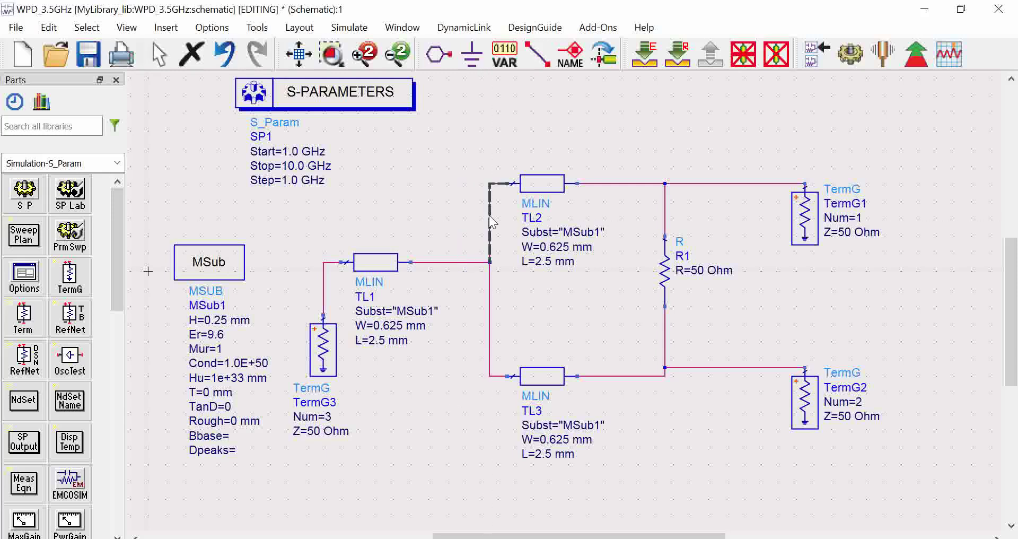
{"action": "left_click_drag", "start_coordinate": [549, 384], "coordinate": [549, 366]}
{"action": "left_click", "coordinate": [848, 305]}
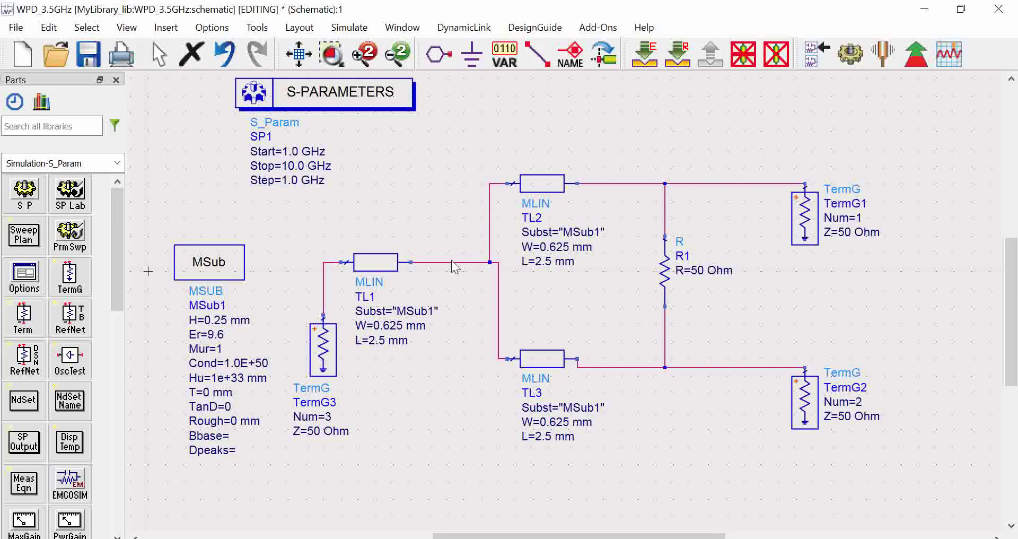
- Align the vertical wires feeding TL2 and TL3 on one line, and straighten the wires from TL3's output toward R1 and TermG2
{"action": "left_click_drag", "start_coordinate": [499, 220], "coordinate": [498, 220]}
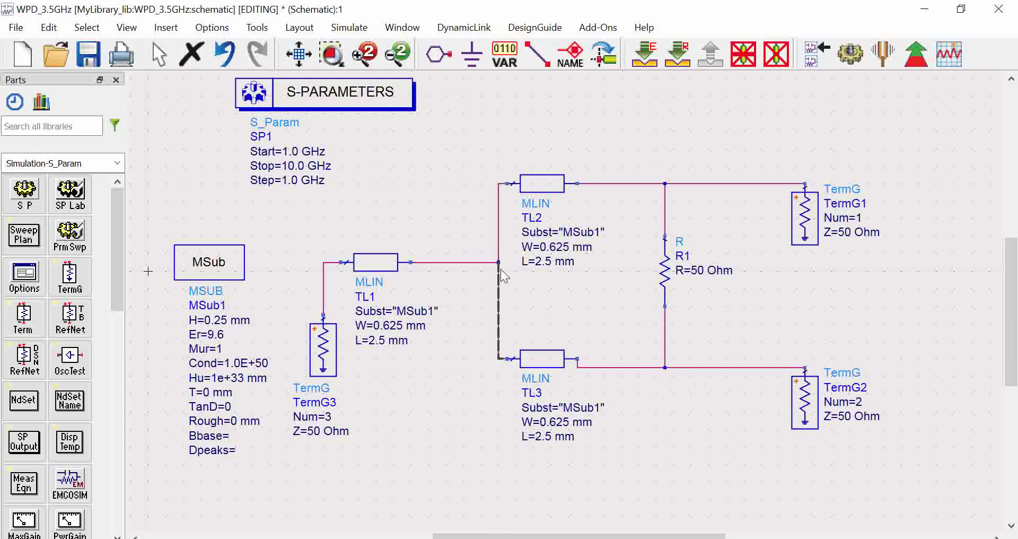
{"action": "left_click_drag", "start_coordinate": [499, 275], "coordinate": [480, 277]}
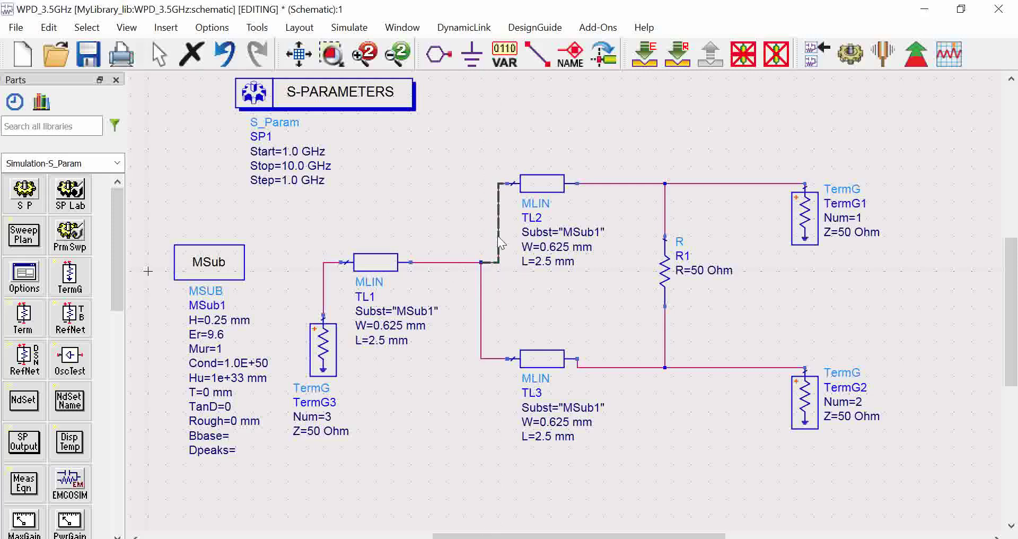
{"action": "left_click_drag", "start_coordinate": [493, 235], "coordinate": [481, 236]}
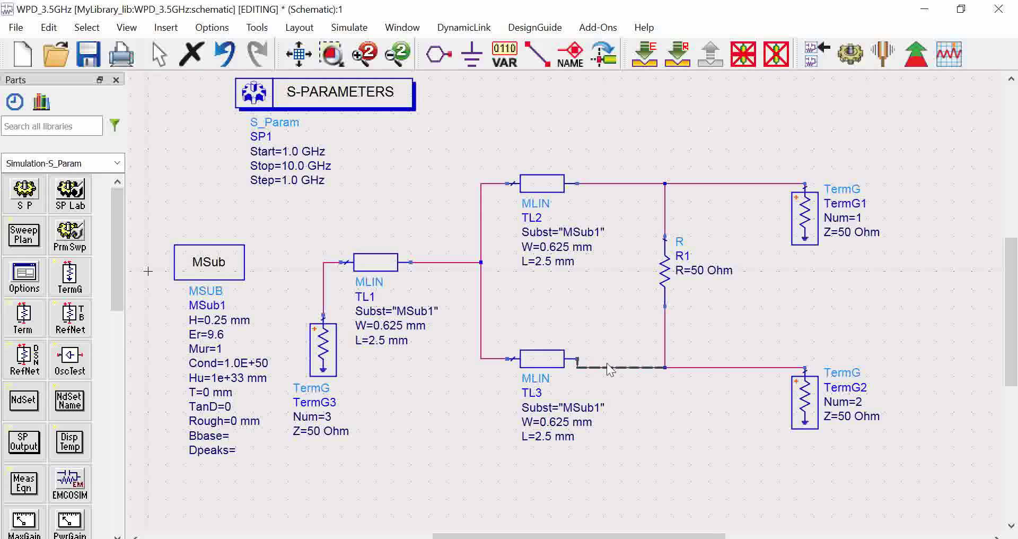
{"action": "left_click_drag", "start_coordinate": [606, 366], "coordinate": [609, 359]}
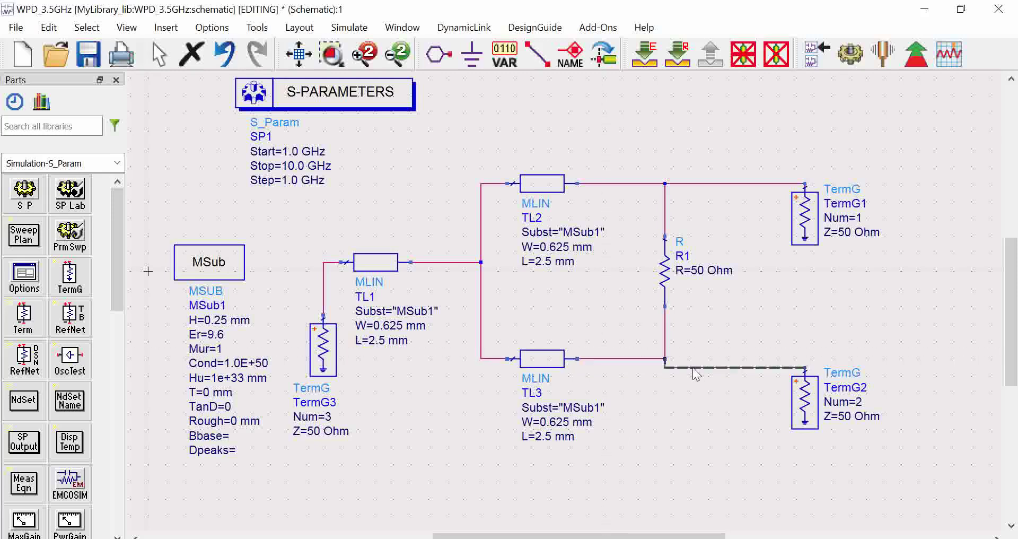
{"action": "left_click_drag", "start_coordinate": [693, 366], "coordinate": [693, 358]}
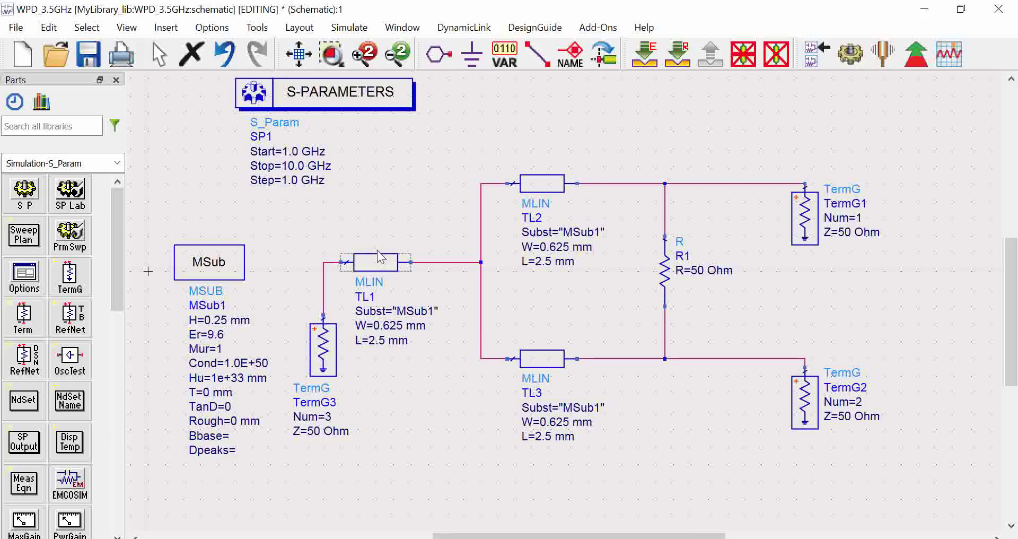
- Move the component text of TL2 directly above its symbol
{"action": "right_click", "coordinate": [549, 184]}
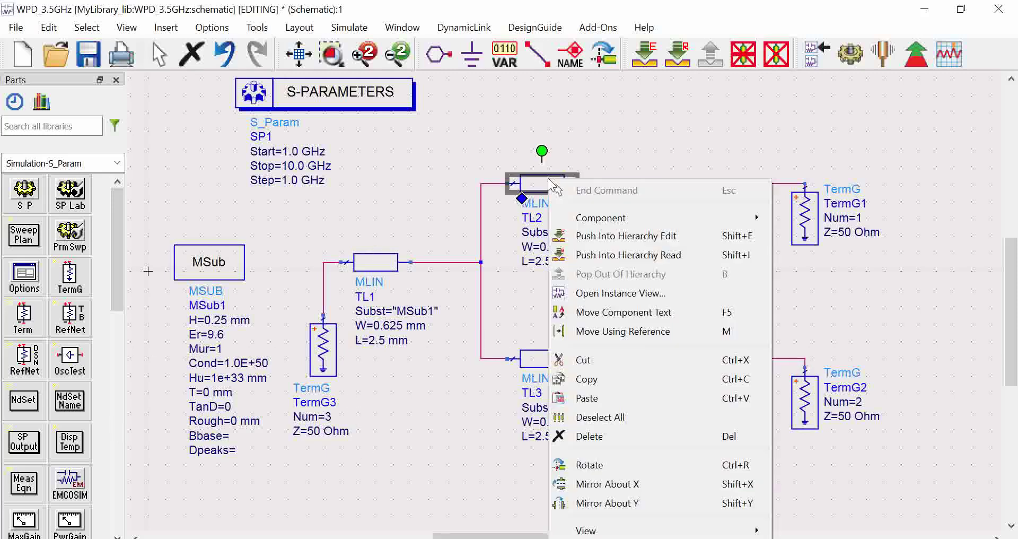
{"action": "left_click", "coordinate": [611, 311]}
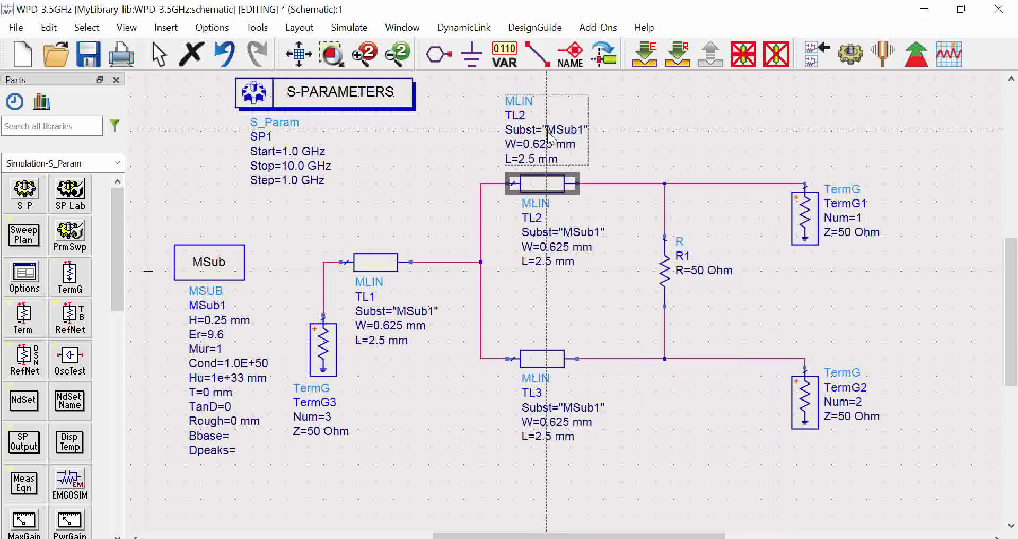
{"action": "left_click", "coordinate": [551, 134]}
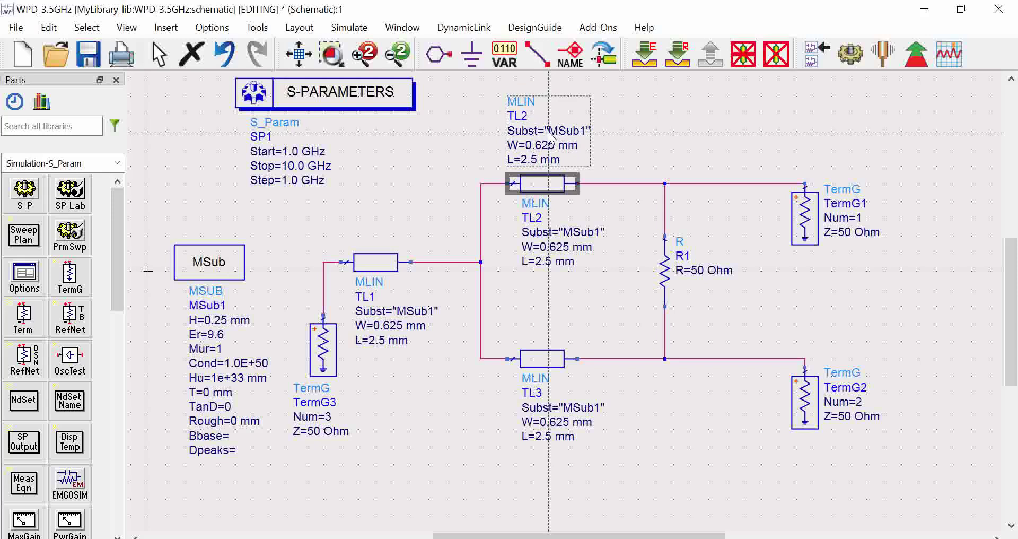
{"action": "left_click", "coordinate": [600, 312]}
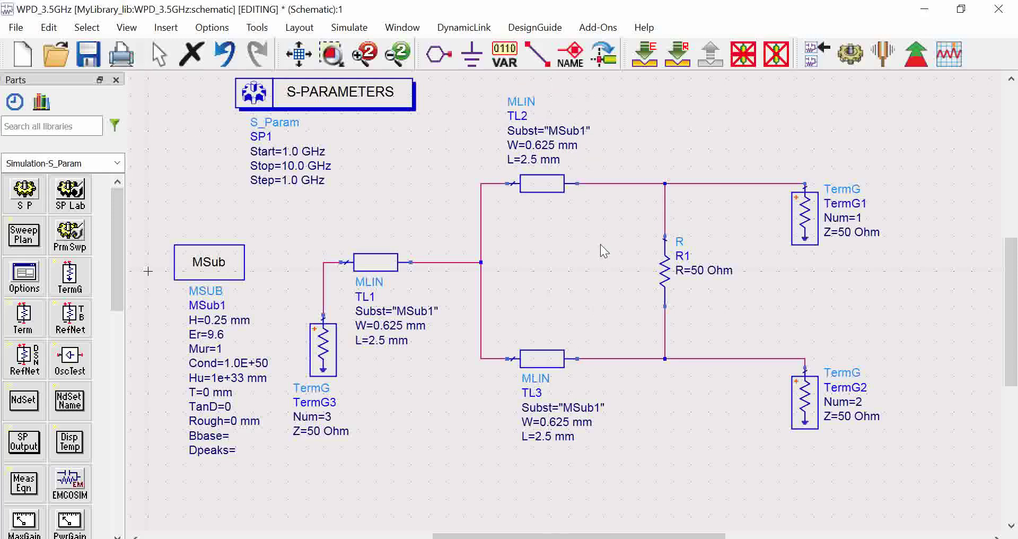
{"action": "left_click", "coordinate": [553, 362]}
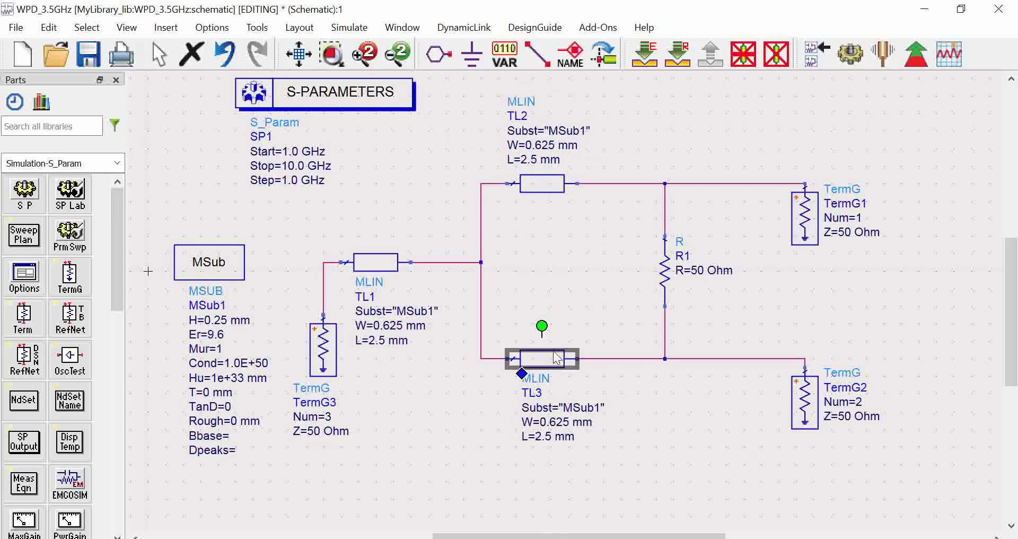
{"action": "left_click", "coordinate": [597, 289]}
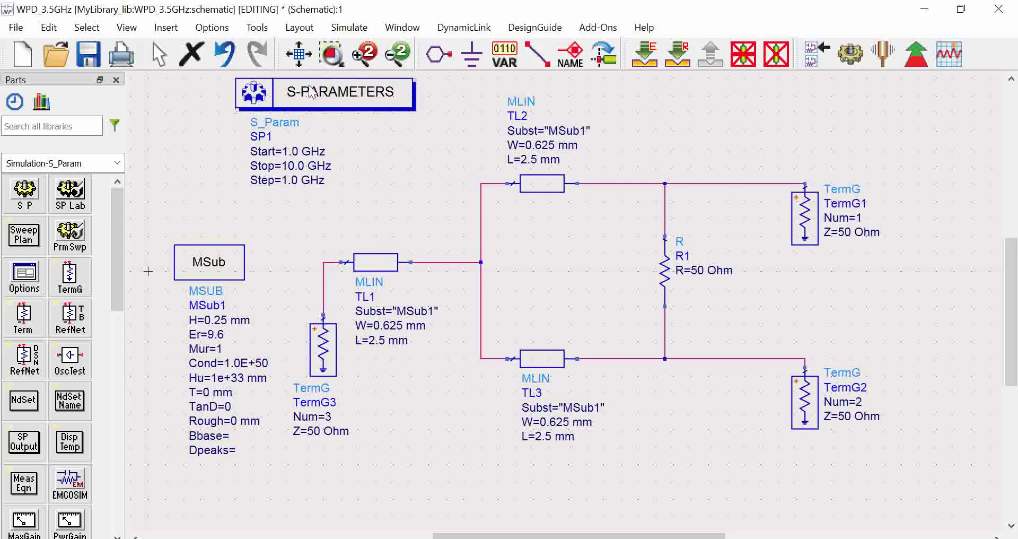
- Nudge the S-PARAMETERS controller down beside TL2's text and set its sweep to Start 1 GHz and Stop 5 GHz
{"action": "left_click_drag", "start_coordinate": [309, 90], "coordinate": [299, 99]}
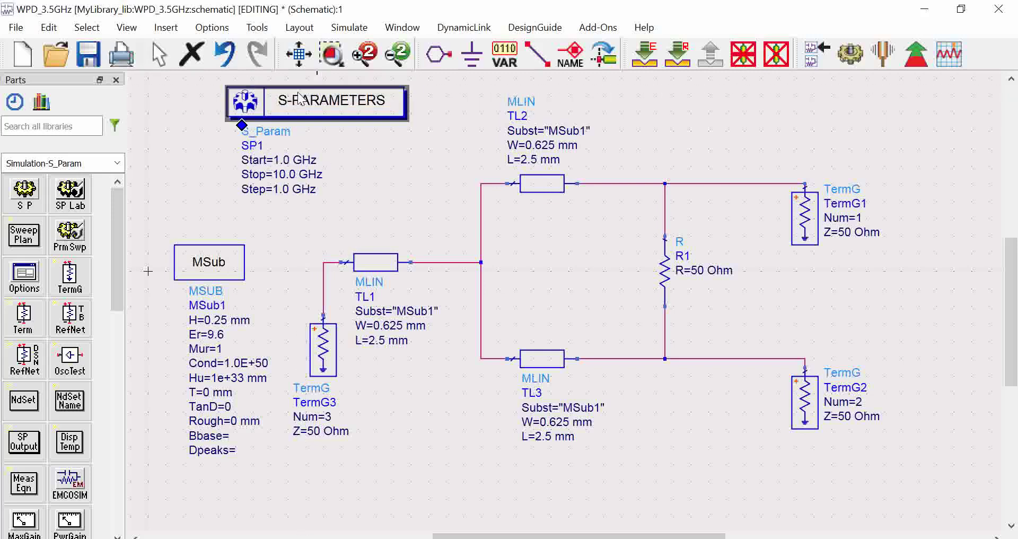
{"action": "left_click", "coordinate": [281, 159]}
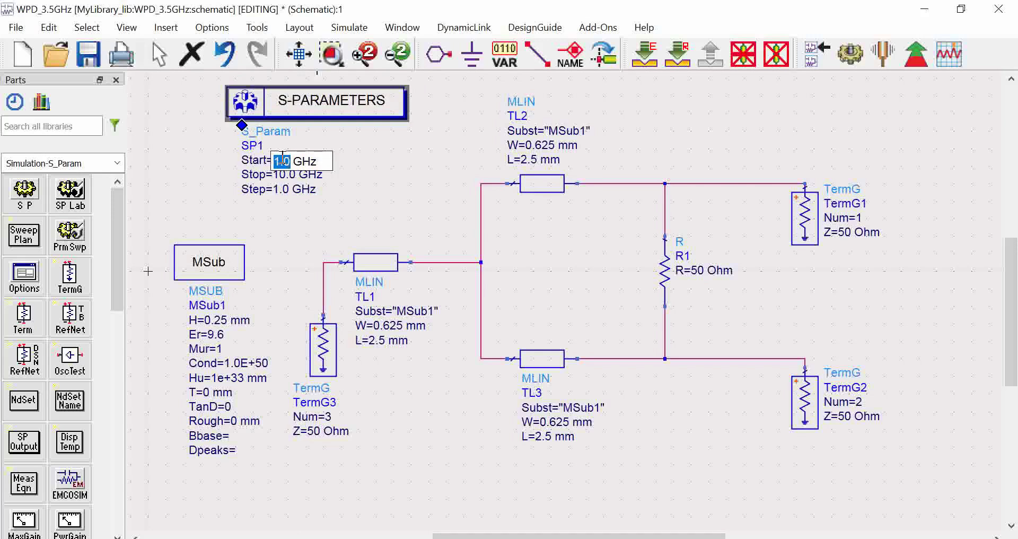
{"action": "key", "text": "BackSpace"}
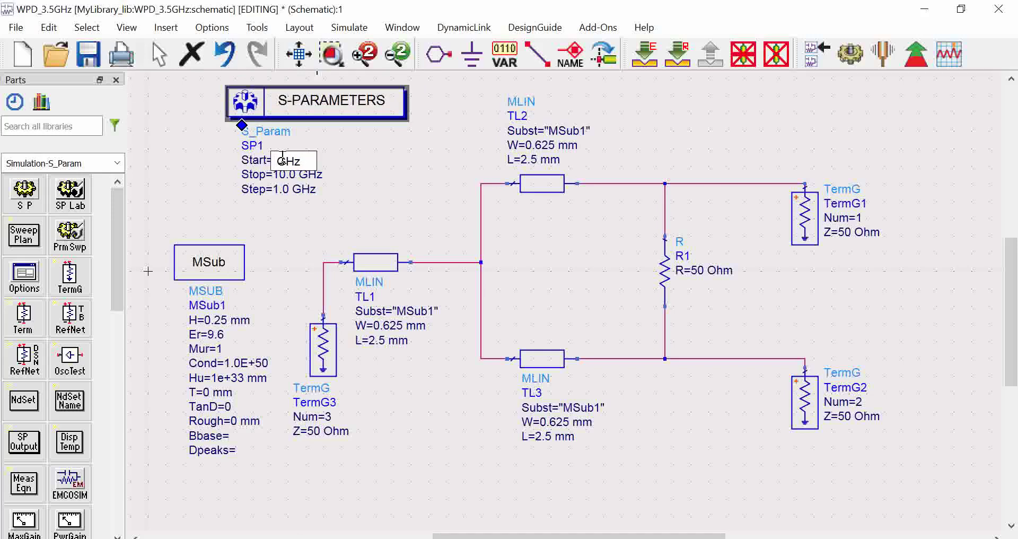
{"action": "type", "text": "1"}
{"action": "key", "text": "Tab"}
{"action": "type", "text": "5"}
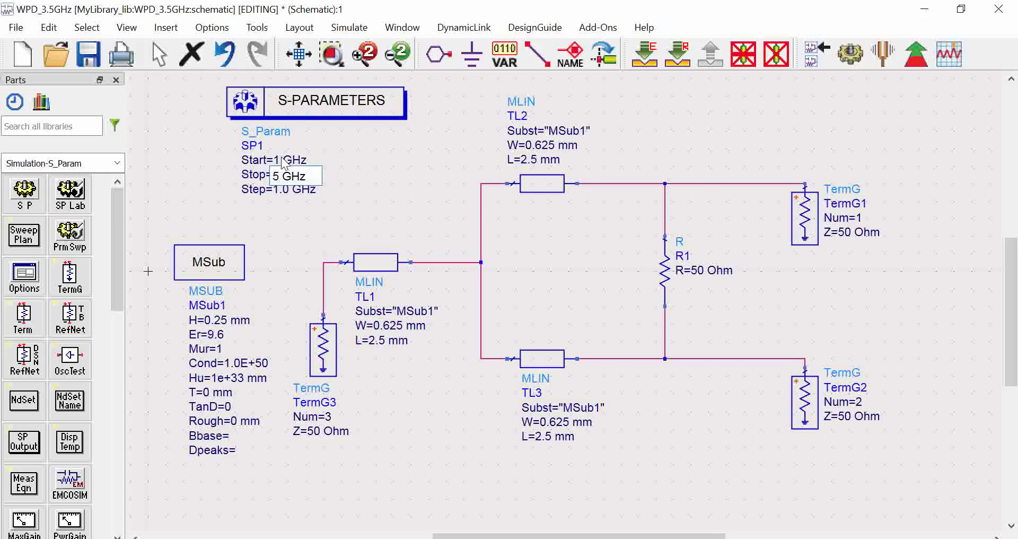
{"action": "key", "text": "Return"}
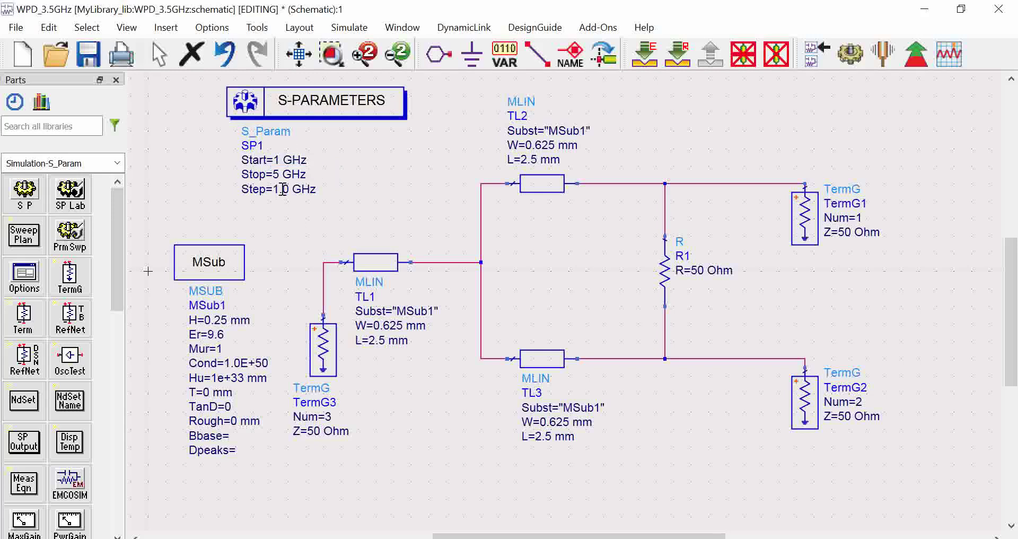
- Set the frequency step of the S-PARAMETERS controller to 0.01 GHz
{"action": "left_click", "coordinate": [274, 190]}
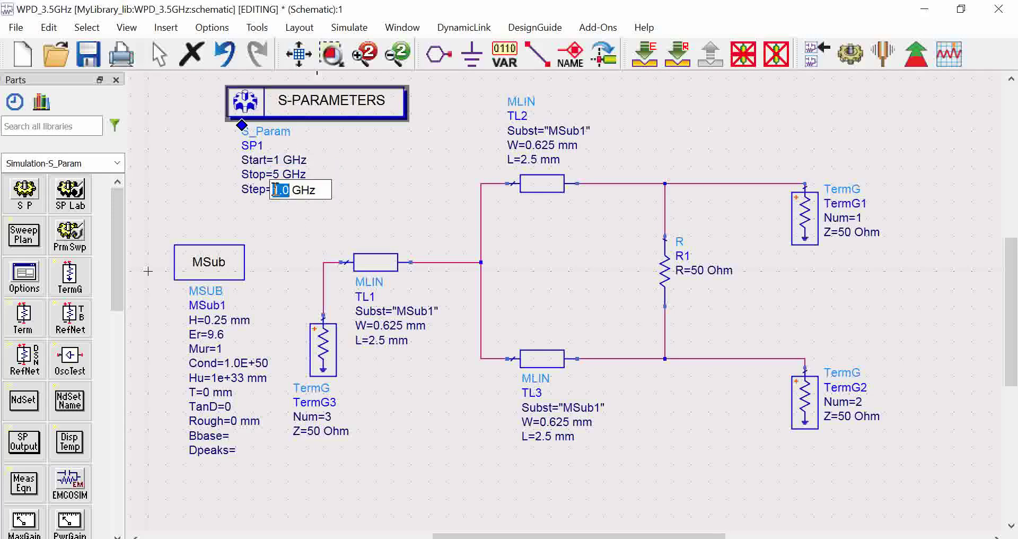
{"action": "type", "text": "0.01"}
{"action": "key", "text": "Return"}
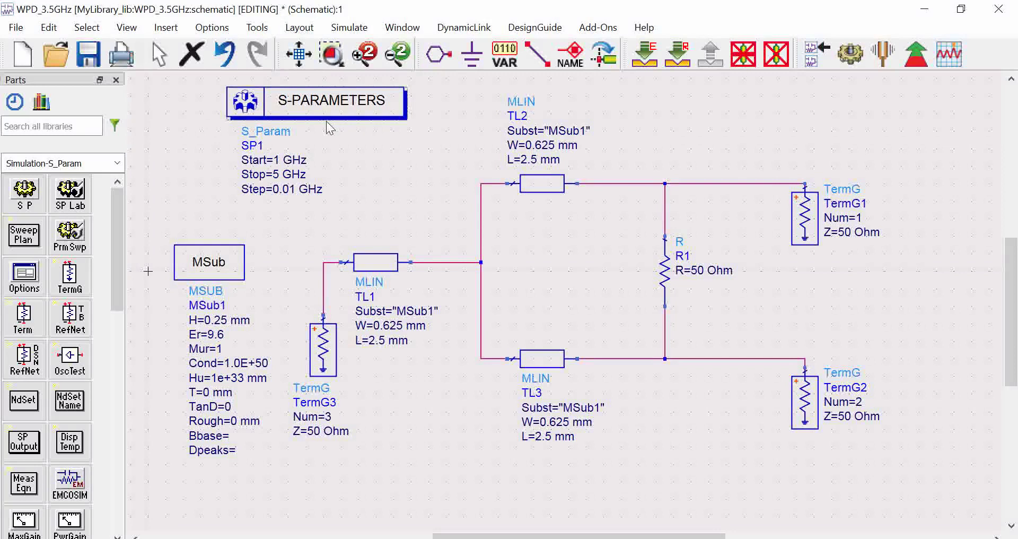
{"action": "key", "text": "alt+space"}
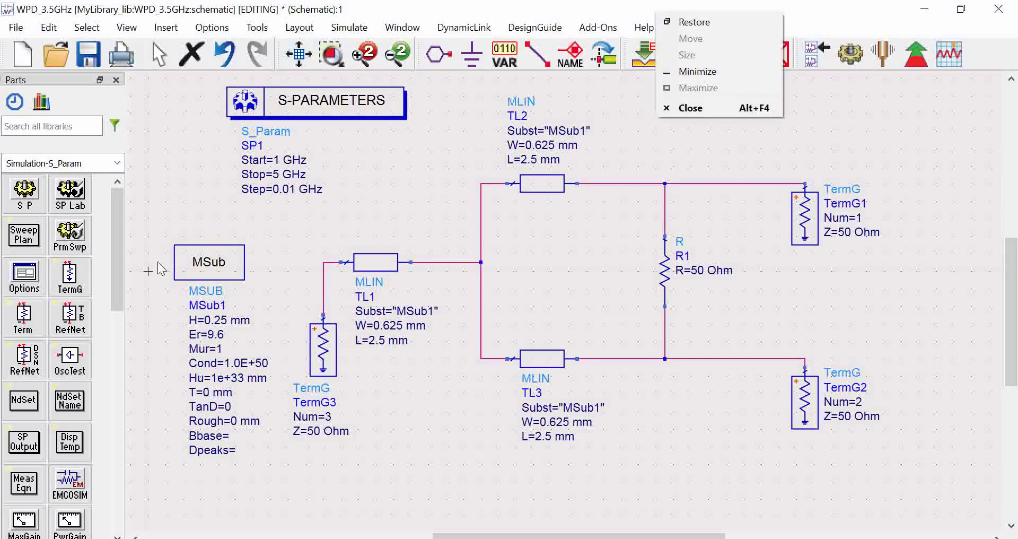
{"action": "key", "text": "Escape"}
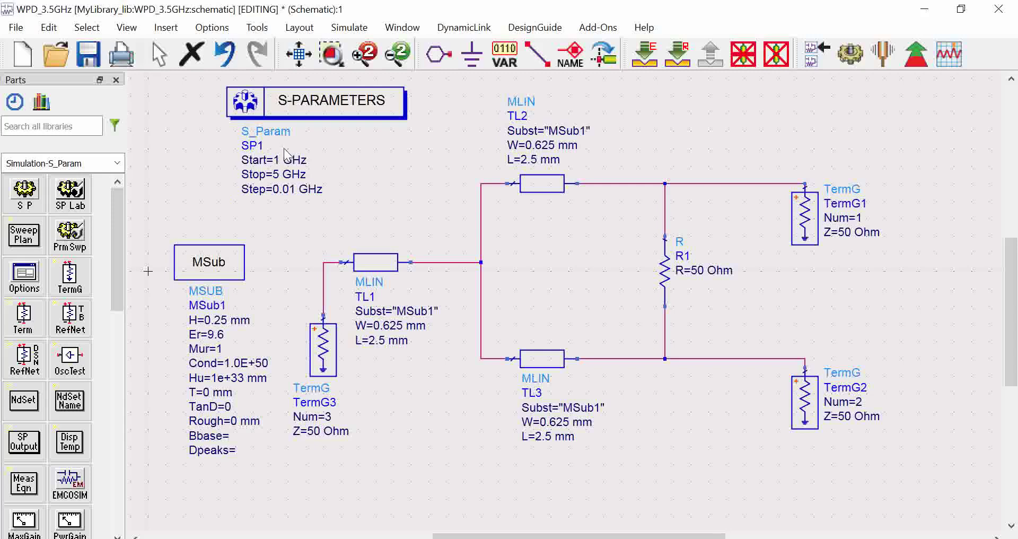
- Edit the MSub1 substrate to a thickness H of 0.508 mm, Er of 2.2 and conductivity Cond of 4.1e7
{"action": "double_click", "coordinate": [219, 269]}
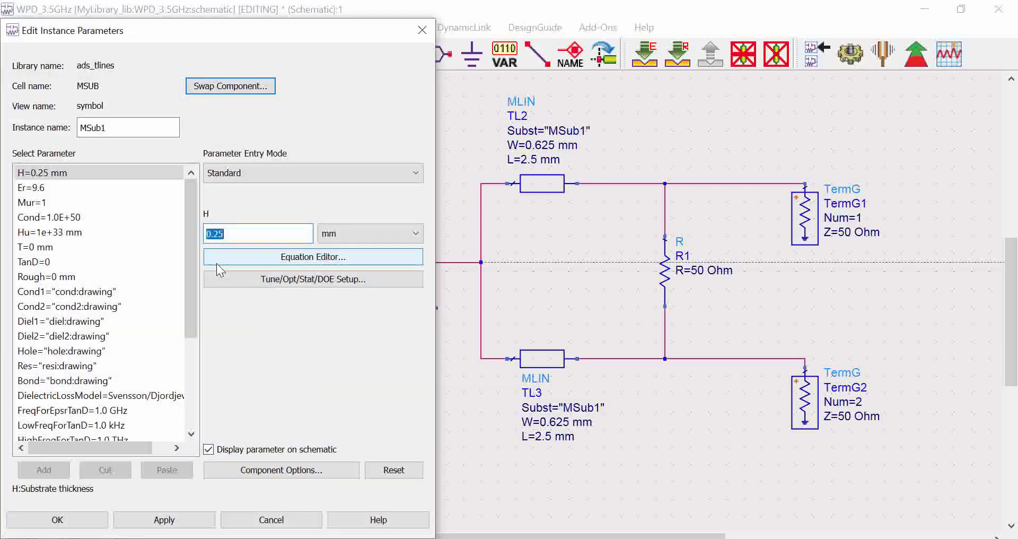
{"action": "left_click_drag", "start_coordinate": [201, 39], "coordinate": [302, 28]}
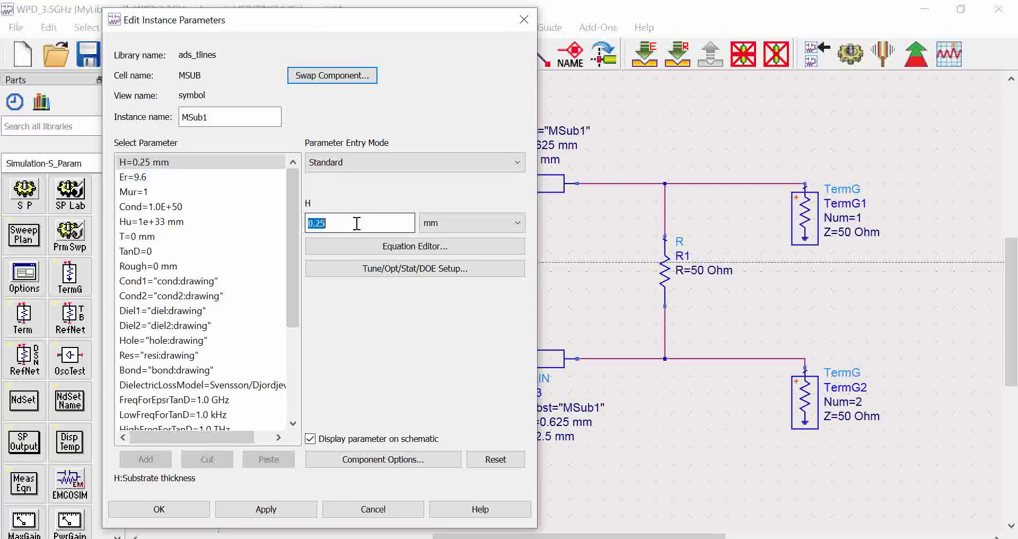
{"action": "type", "text": "0.508"}
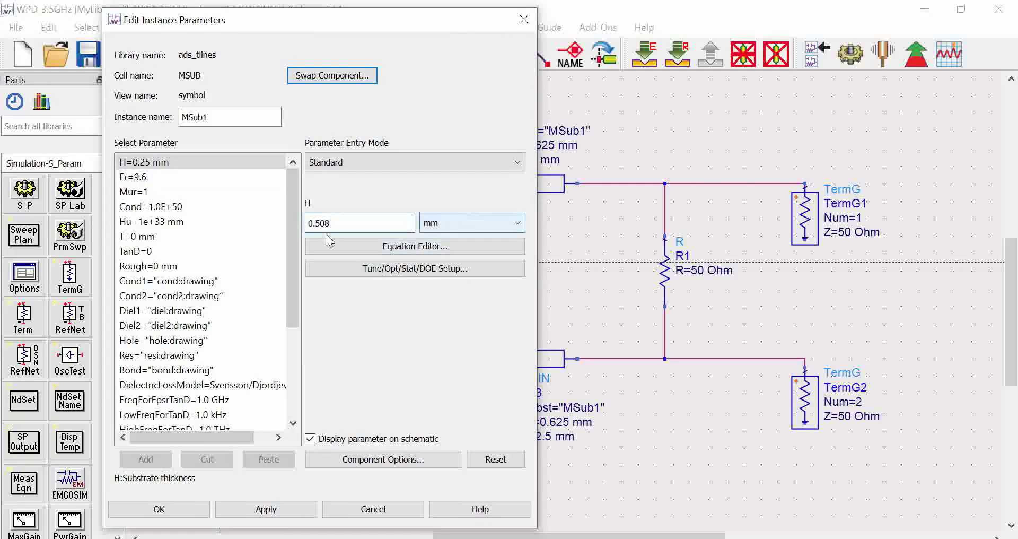
{"action": "left_click", "coordinate": [223, 178]}
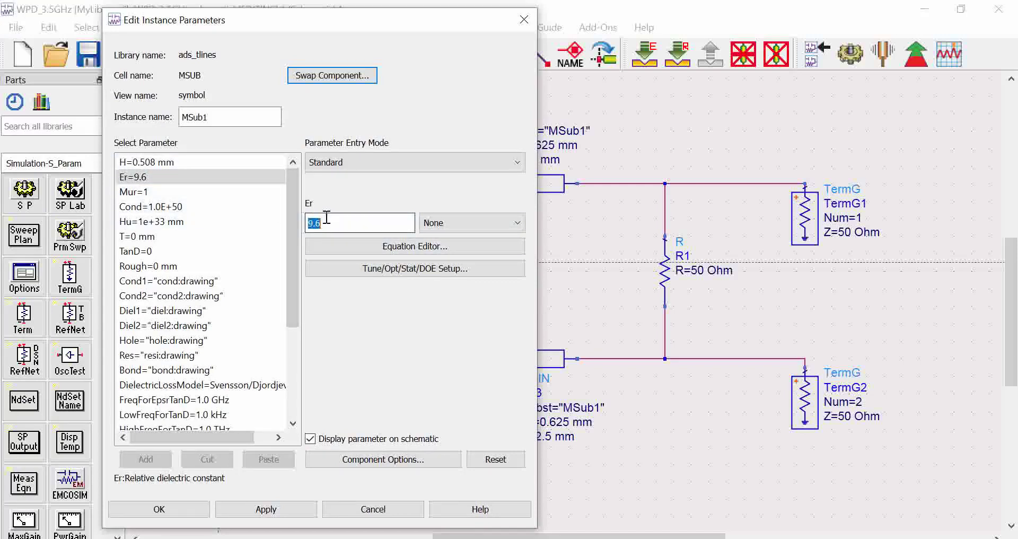
{"action": "type", "text": "2.2"}
{"action": "left_click", "coordinate": [199, 206]}
{"action": "type", "text": "4.1e7"}
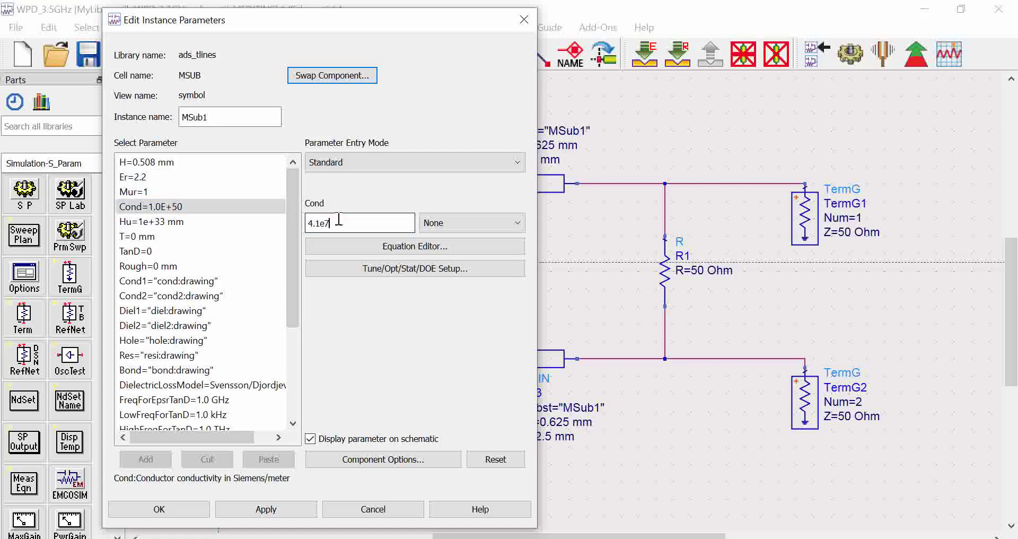
- Set MSub1's conductor thickness T to 0.015 mm and loss tangent TanD to 0.0004, and apply the parameters
{"action": "left_click", "coordinate": [231, 240]}
{"action": "type", "text": "0.0"}
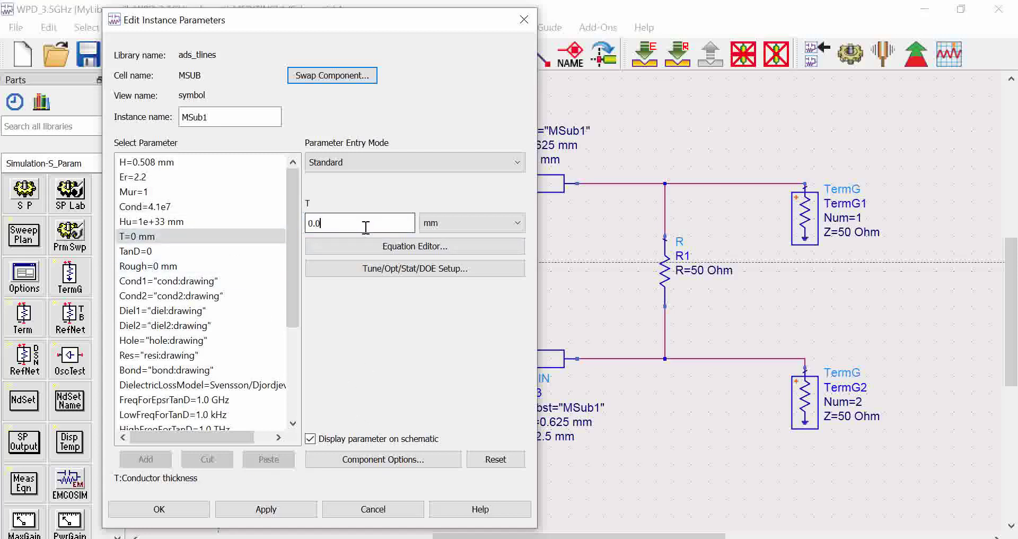
{"action": "type", "text": "15"}
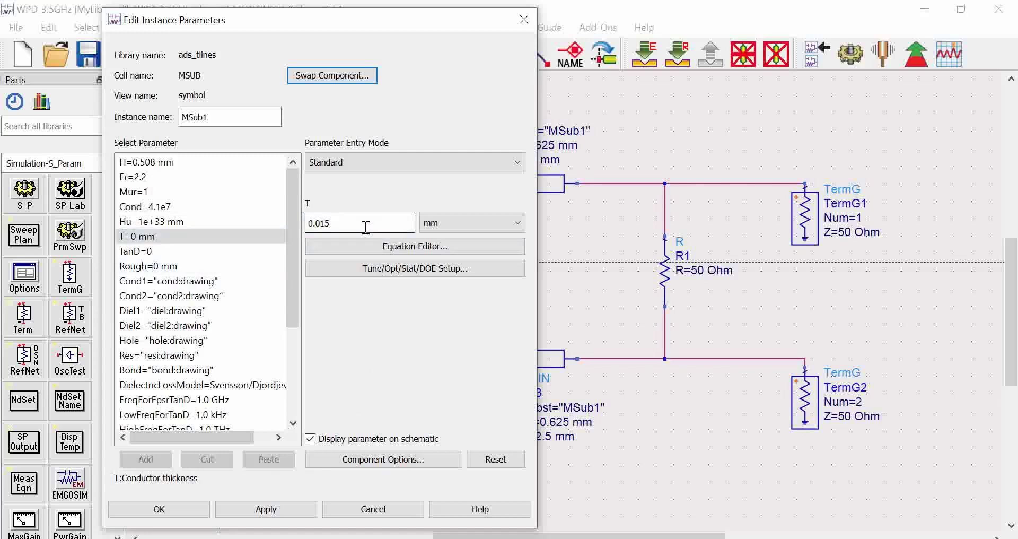
{"action": "left_click", "coordinate": [211, 252]}
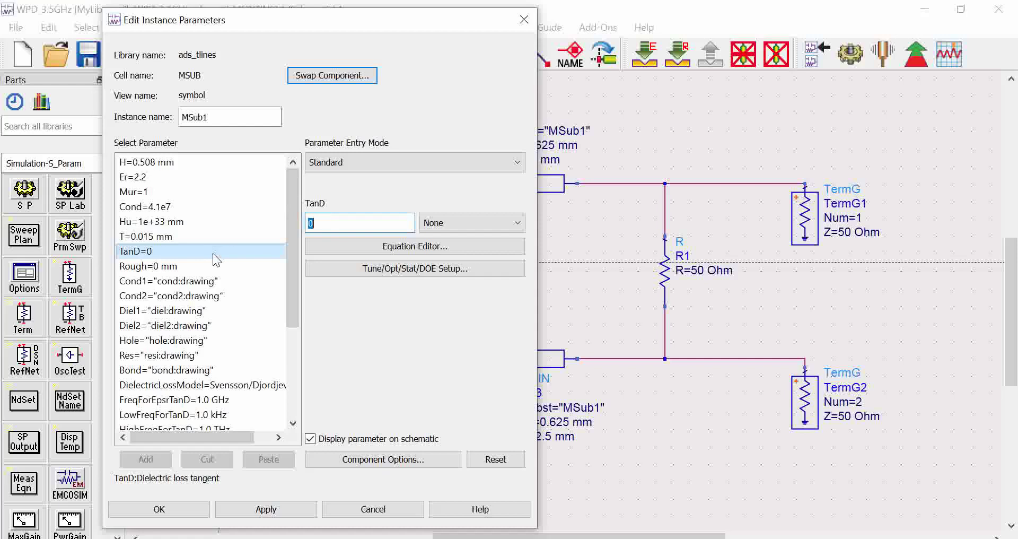
{"action": "type", "text": "0.0004"}
{"action": "left_click", "coordinate": [266, 509]}
{"action": "left_click", "coordinate": [159, 509]}
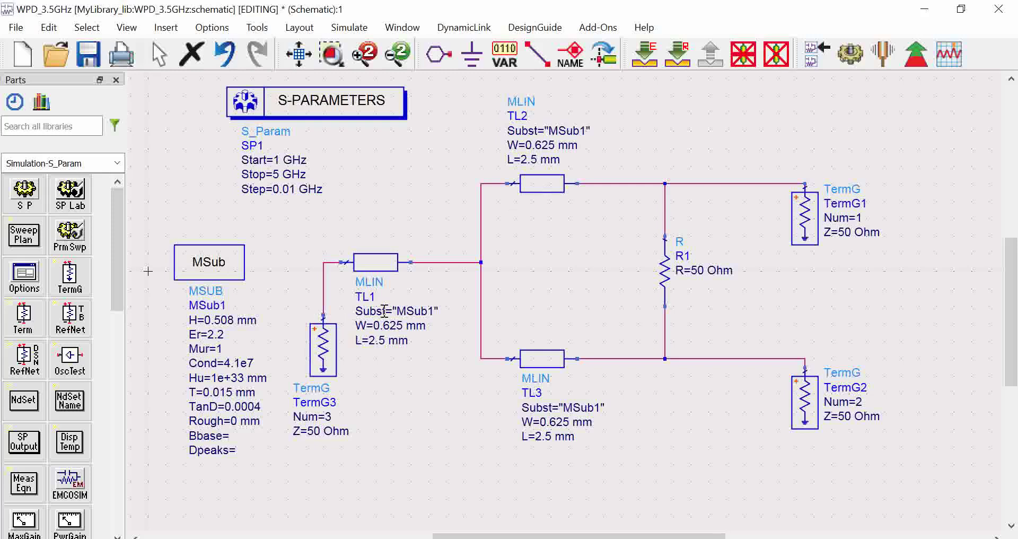
- Select transmission line TL1 and start LineCalc for a microstrip line calculation
{"action": "left_click", "coordinate": [378, 275]}
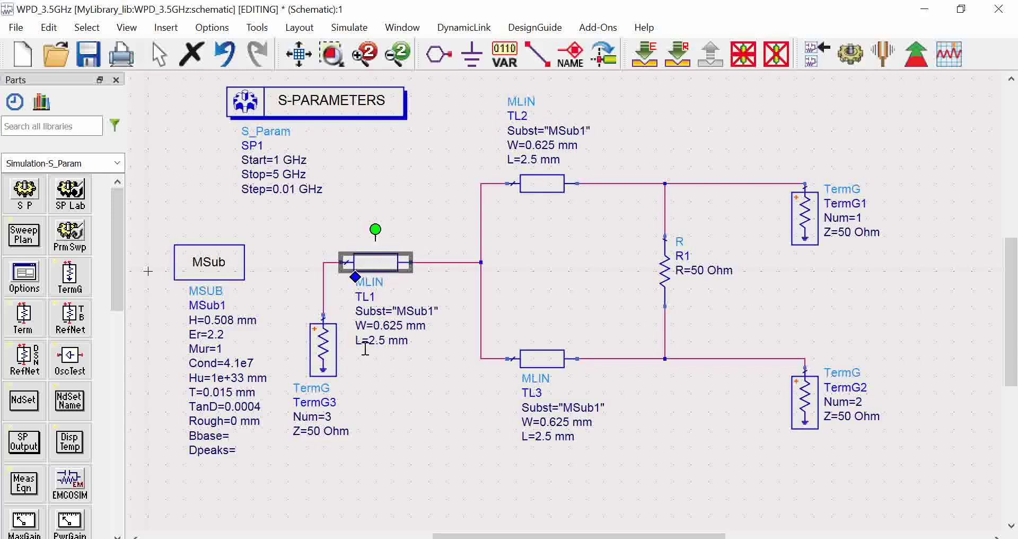
{"action": "left_click", "coordinate": [257, 27]}
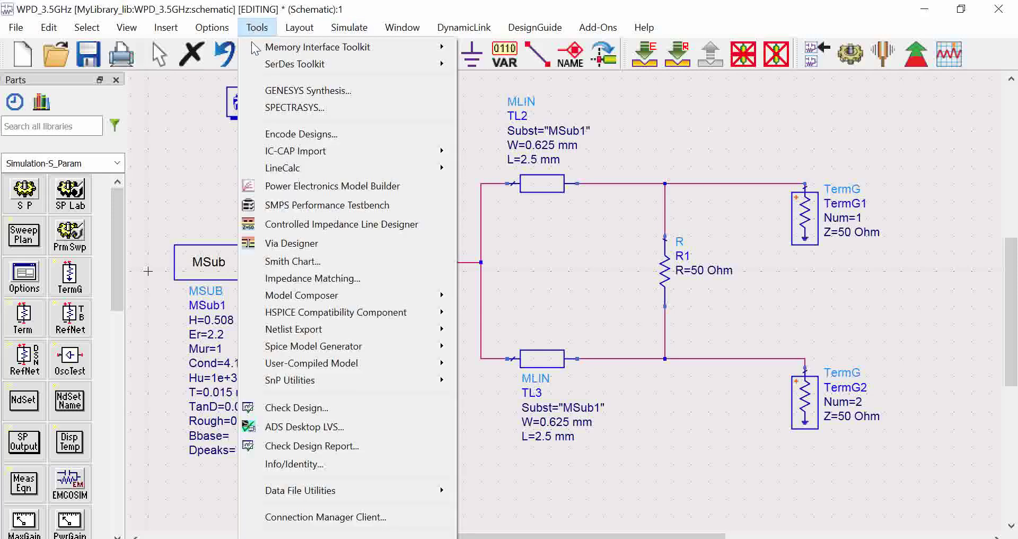
{"action": "mouse_move", "coordinate": [300, 169]}
{"action": "left_click", "coordinate": [461, 173]}
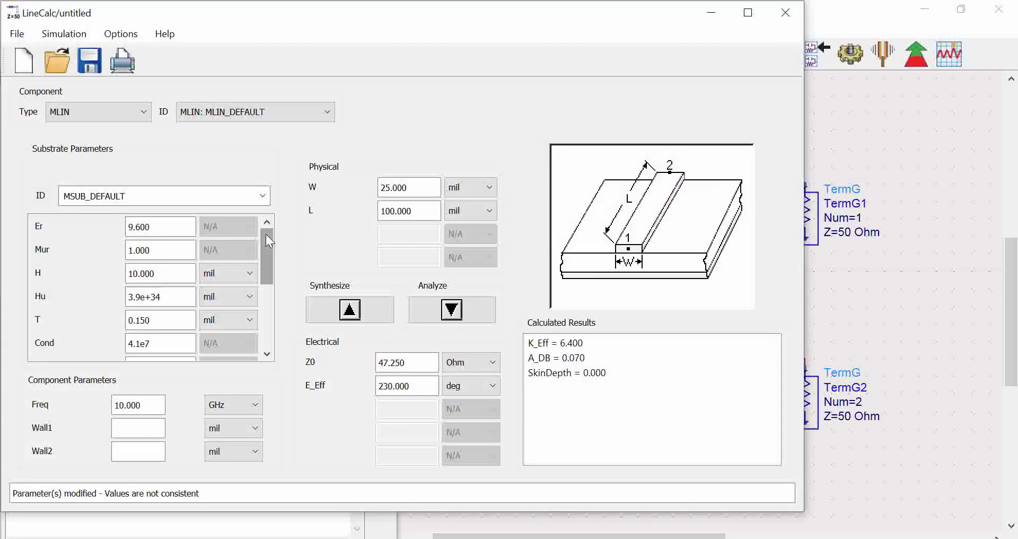
{"action": "double_click", "coordinate": [394, 195]}
{"action": "double_click", "coordinate": [419, 214]}
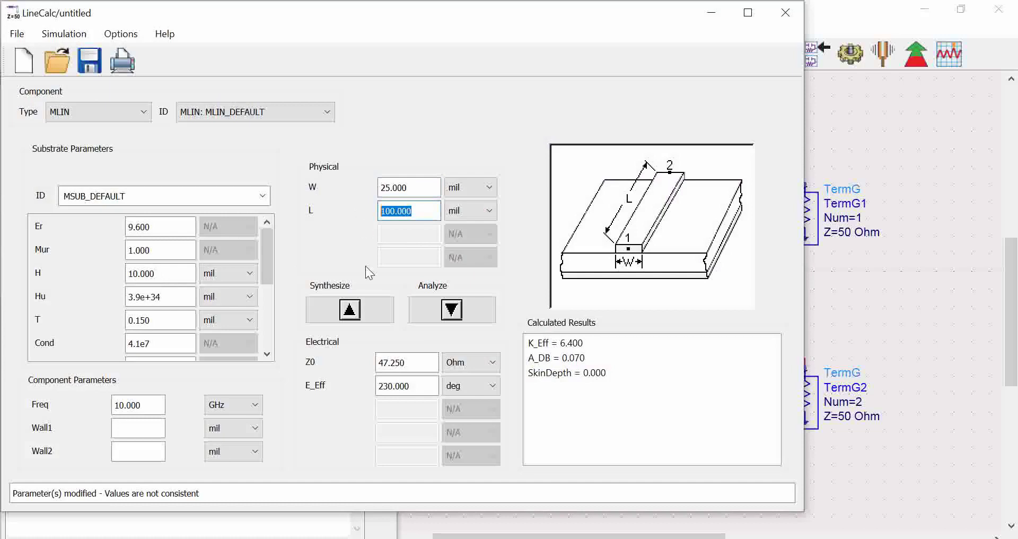
{"action": "double_click", "coordinate": [417, 358]}
{"action": "double_click", "coordinate": [421, 386]}
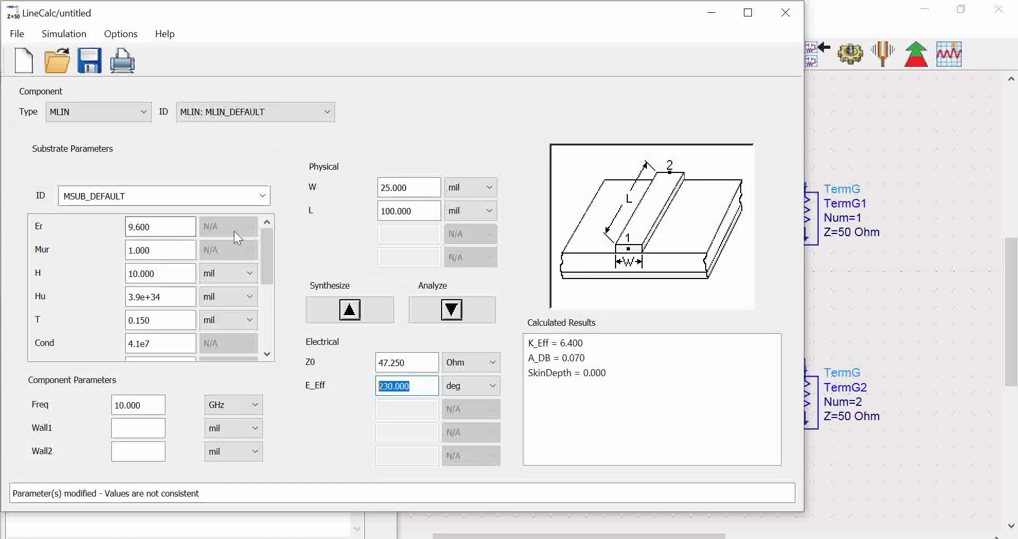
{"action": "left_click", "coordinate": [267, 243]}
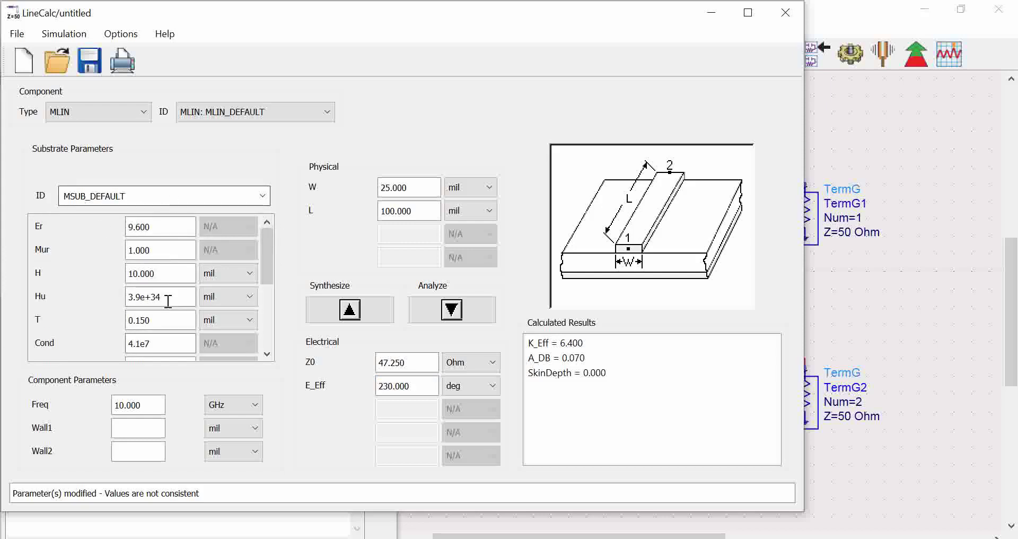
- Set the LineCalc substrate's Er to 2.2 and its thickness H to 0.508 mm
{"action": "double_click", "coordinate": [154, 226]}
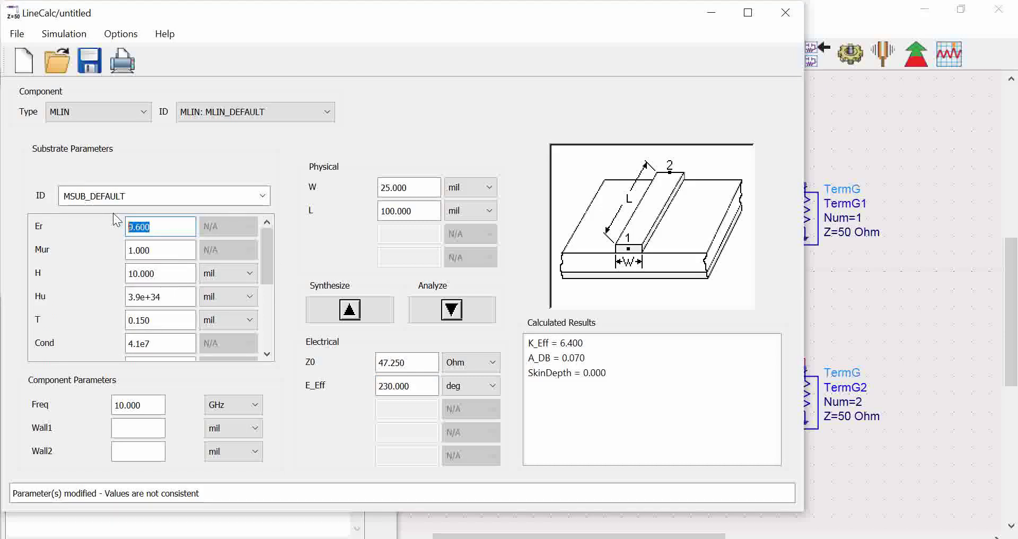
{"action": "type", "text": "3"}
{"action": "type", "text": ".2"}
{"action": "double_click", "coordinate": [153, 273]}
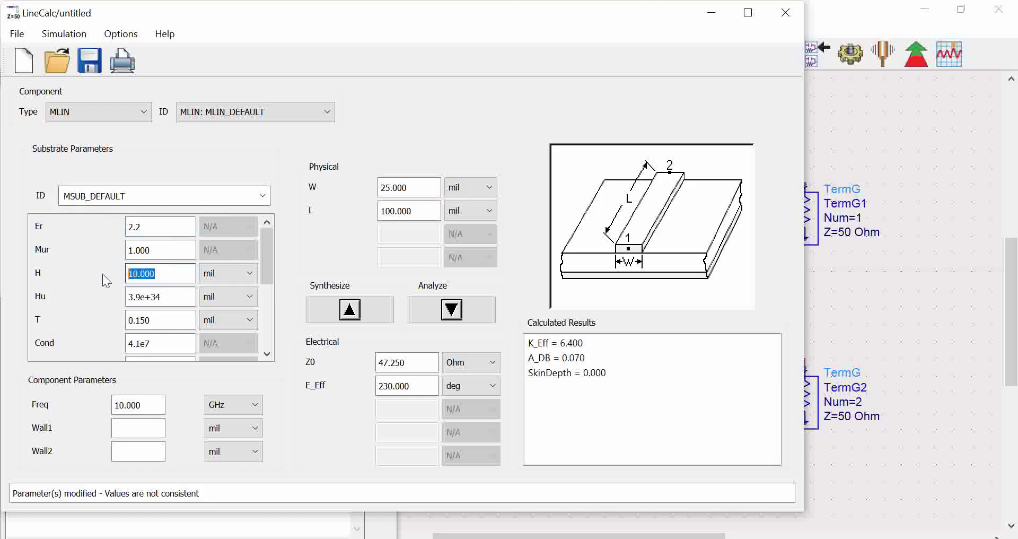
{"action": "type", "text": "0.508"}
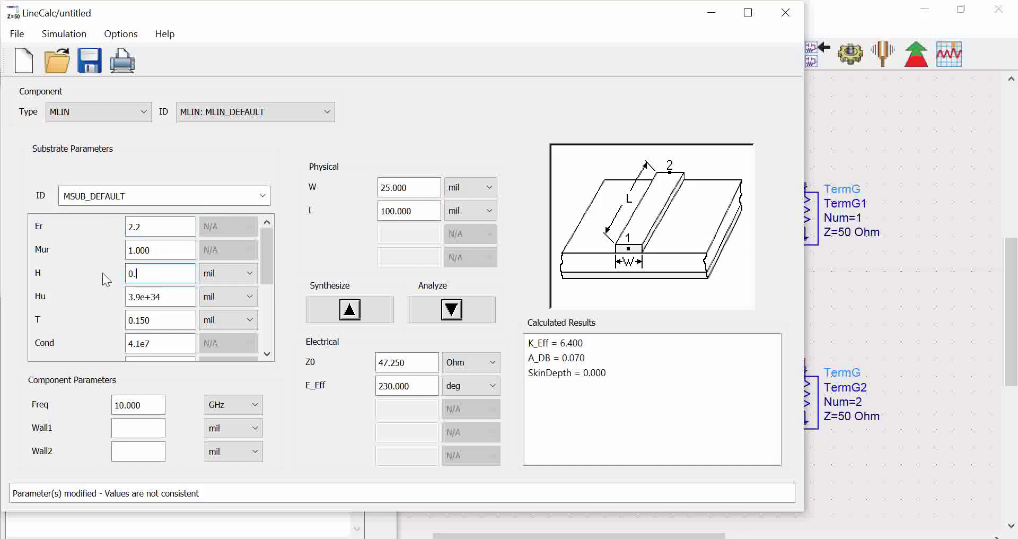
{"action": "left_click", "coordinate": [249, 273]}
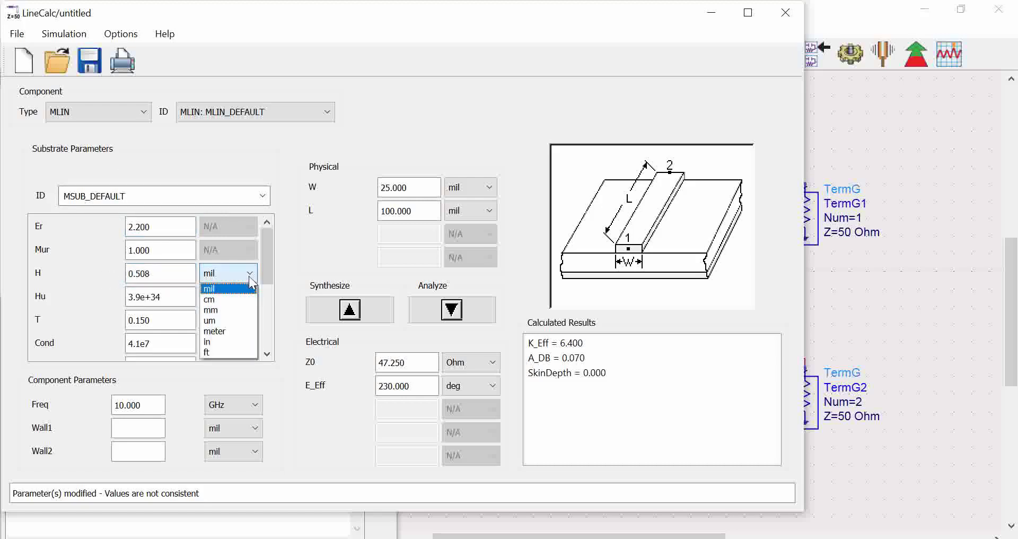
{"action": "left_click", "coordinate": [223, 292]}
- Set the LineCalc substrate's conductor thickness T to 0.015 mm
{"action": "left_click", "coordinate": [169, 302]}
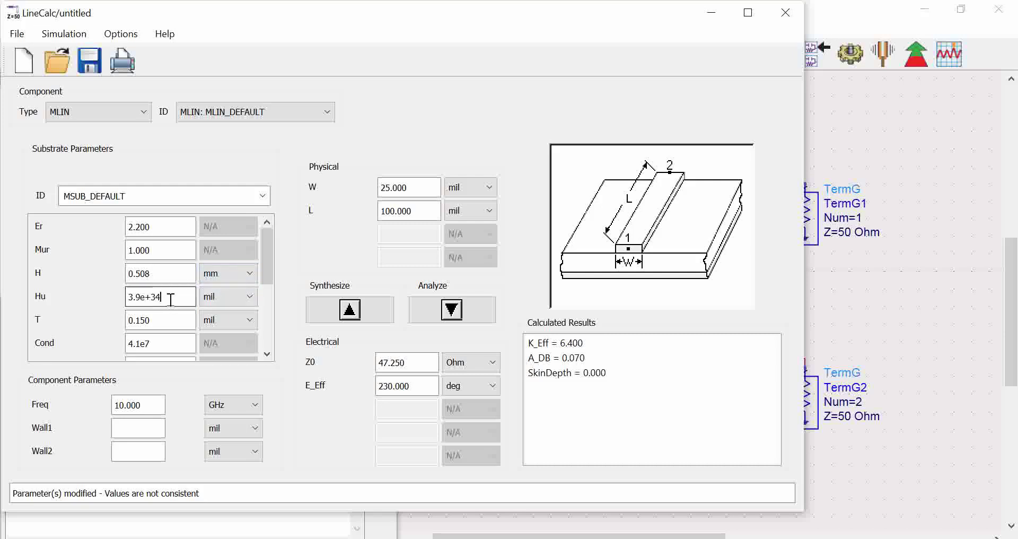
{"action": "mouse_move", "coordinate": [164, 322]}
{"action": "left_mouse_down"}
{"action": "mouse_move", "coordinate": [133, 321]}
{"action": "mouse_move", "coordinate": [159, 321]}
{"action": "mouse_move", "coordinate": [148, 321]}
{"action": "left_mouse_up"}
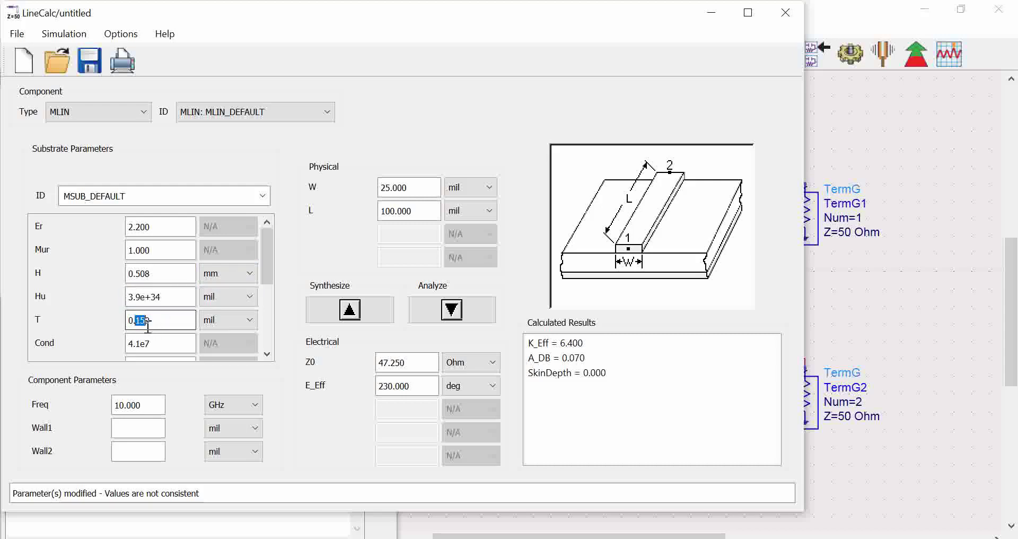
{"action": "type", "text": "0"}
{"action": "scroll", "coordinate": [148, 325], "scroll_direction": "down", "scroll_amount": 1}
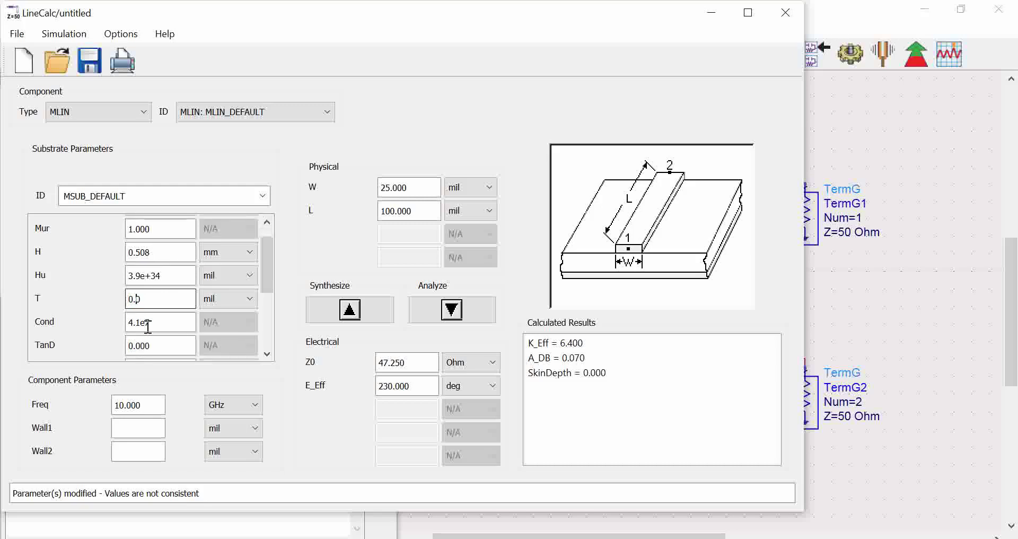
{"action": "type", "text": "15"}
{"action": "left_click", "coordinate": [249, 298]}
{"action": "left_click", "coordinate": [228, 329]}
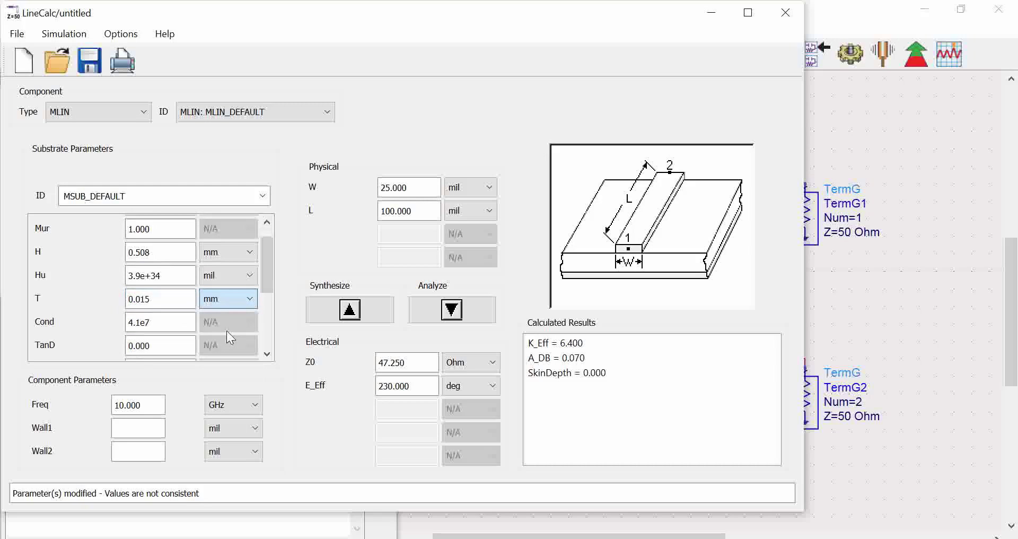
- Set the substrate's TanD to 0.0004 and the calculation frequency to 3.5 GHz
{"action": "left_click", "coordinate": [152, 322]}
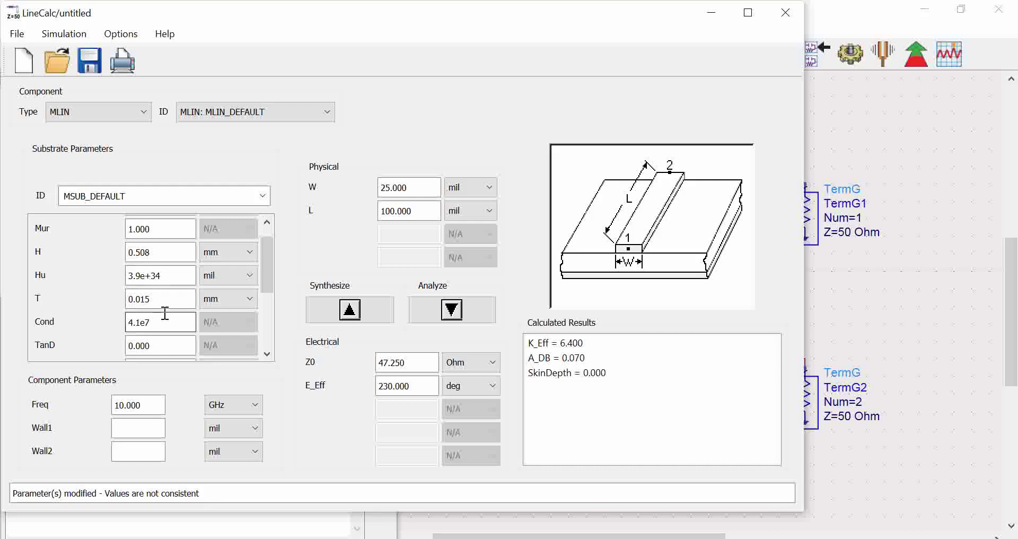
{"action": "scroll", "coordinate": [164, 324], "scroll_direction": "down", "scroll_amount": 2}
{"action": "left_click", "coordinate": [166, 236]}
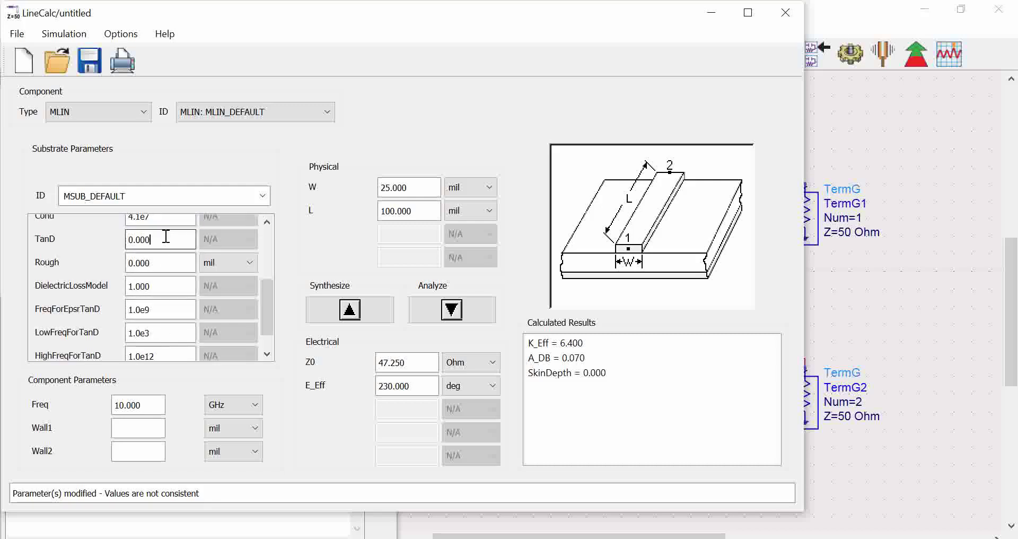
{"action": "type", "text": "4"}
{"action": "left_click_drag", "start_coordinate": [141, 405], "coordinate": [101, 406]}
{"action": "type", "text": "3.5"}
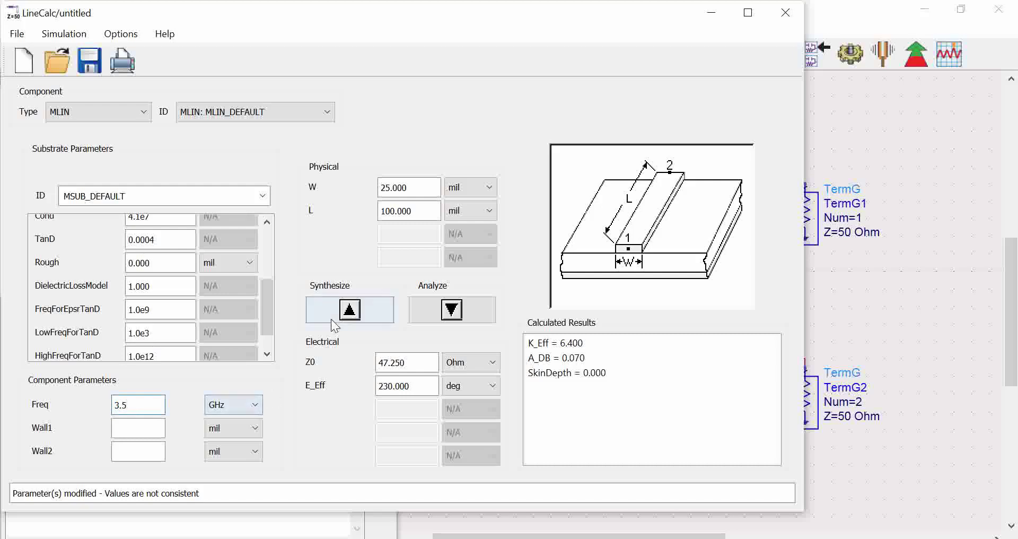
- Synthesize the line dimensions for a Z0 of 50 Ohm and E_Eff of 90 deg, and close the simulation message window
{"action": "left_click_drag", "start_coordinate": [421, 364], "coordinate": [352, 361]}
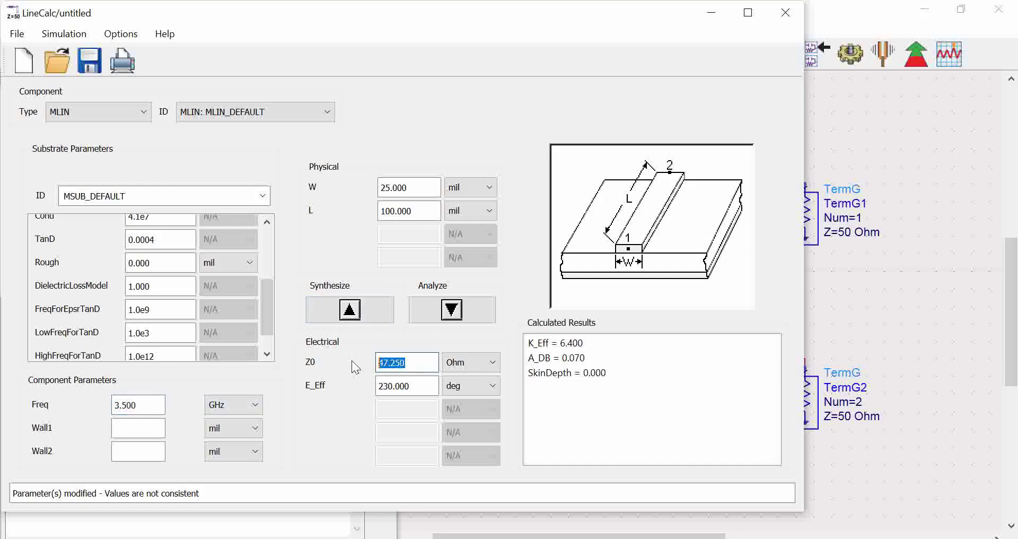
{"action": "type", "text": "50"}
{"action": "left_click_drag", "start_coordinate": [416, 386], "coordinate": [351, 385]}
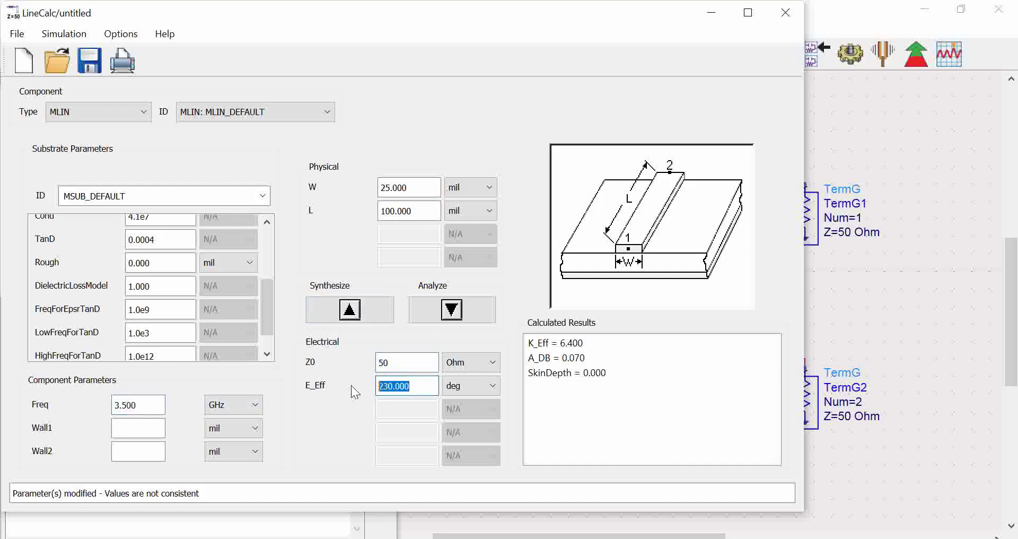
{"action": "type", "text": "90"}
{"action": "left_click", "coordinate": [367, 319]}
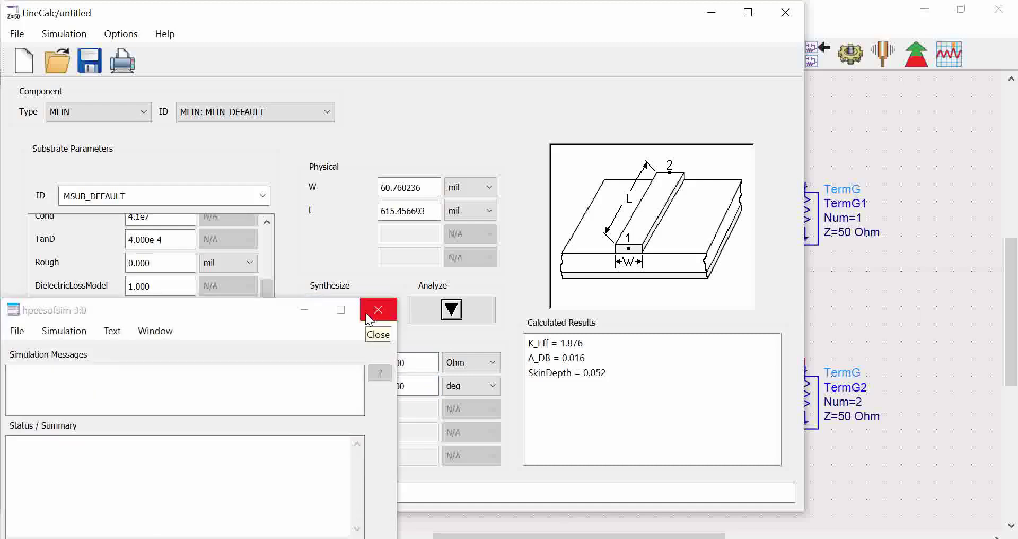
{"action": "left_click", "coordinate": [373, 310]}
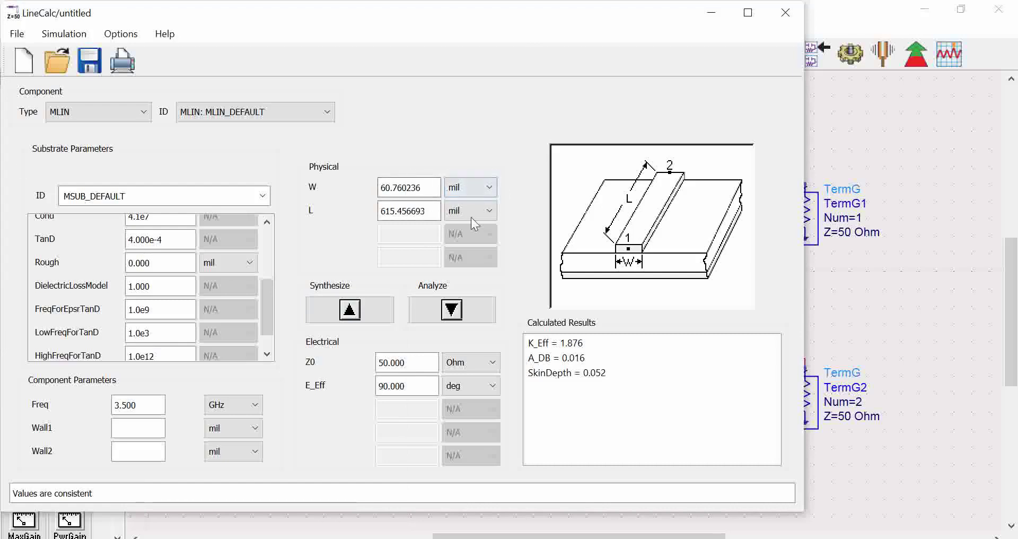
- Change the W and L units to mm, synthesize the 50 Ohm line again, and close the simulation message window
{"action": "left_click", "coordinate": [474, 189]}
{"action": "left_click", "coordinate": [466, 227]}
{"action": "left_click", "coordinate": [467, 209]}
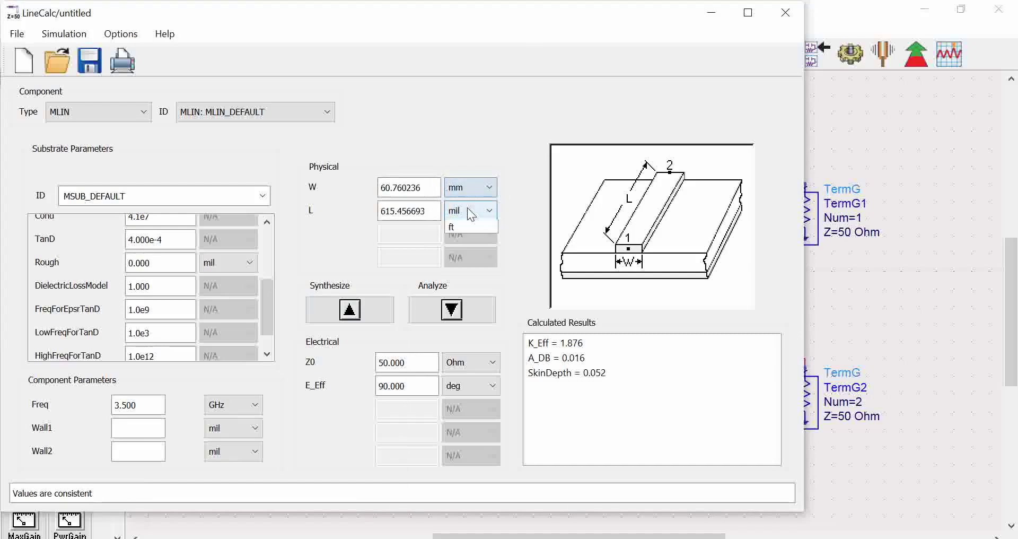
{"action": "left_click", "coordinate": [464, 244]}
{"action": "left_click", "coordinate": [371, 310]}
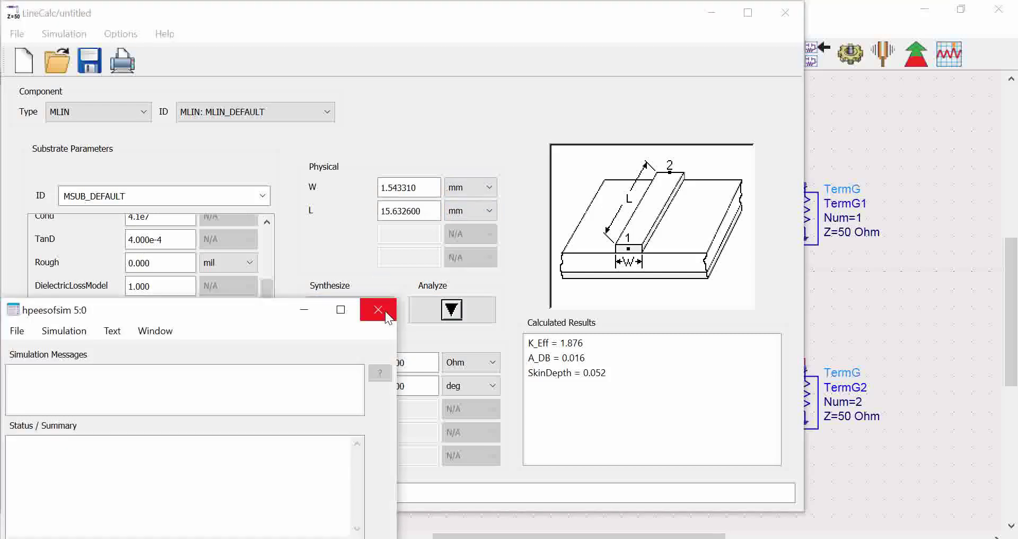
{"action": "left_click", "coordinate": [385, 310]}
- Examine the synthesized width W and length L of the 50 Ohm line
{"action": "left_click_drag", "start_coordinate": [424, 189], "coordinate": [365, 194]}
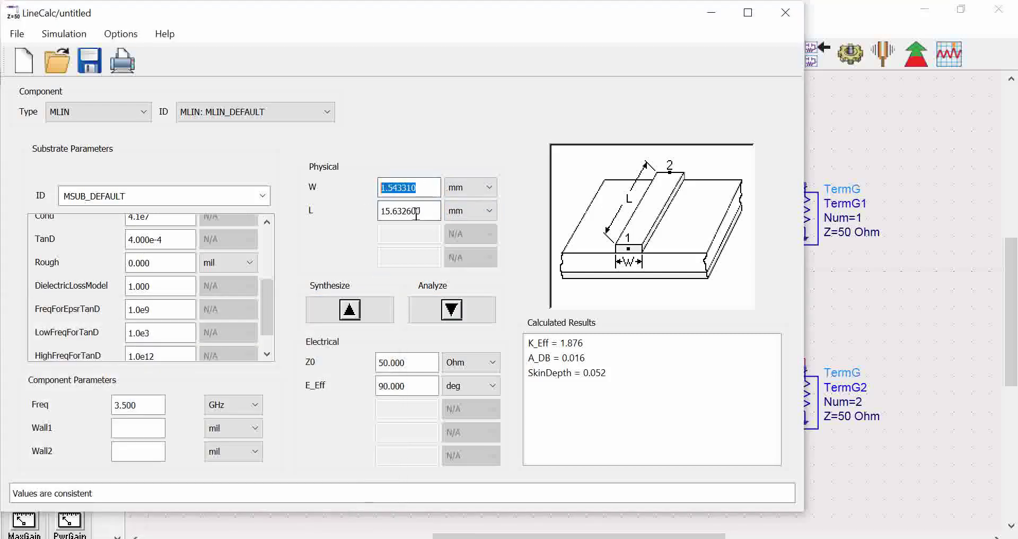
{"action": "left_click_drag", "start_coordinate": [438, 211], "coordinate": [363, 216]}
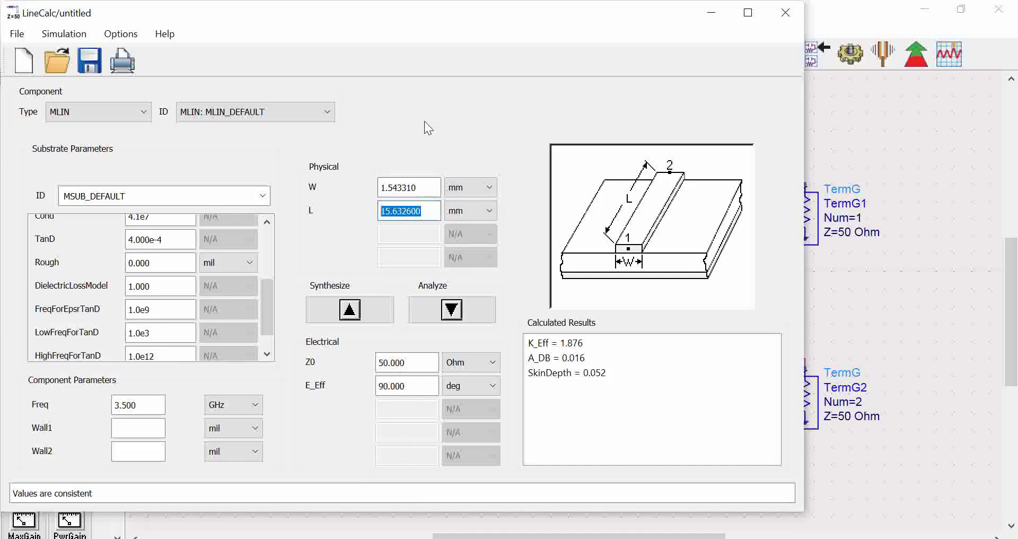
{"action": "left_click", "coordinate": [426, 213]}
{"action": "left_click_drag", "start_coordinate": [430, 212], "coordinate": [381, 213]}
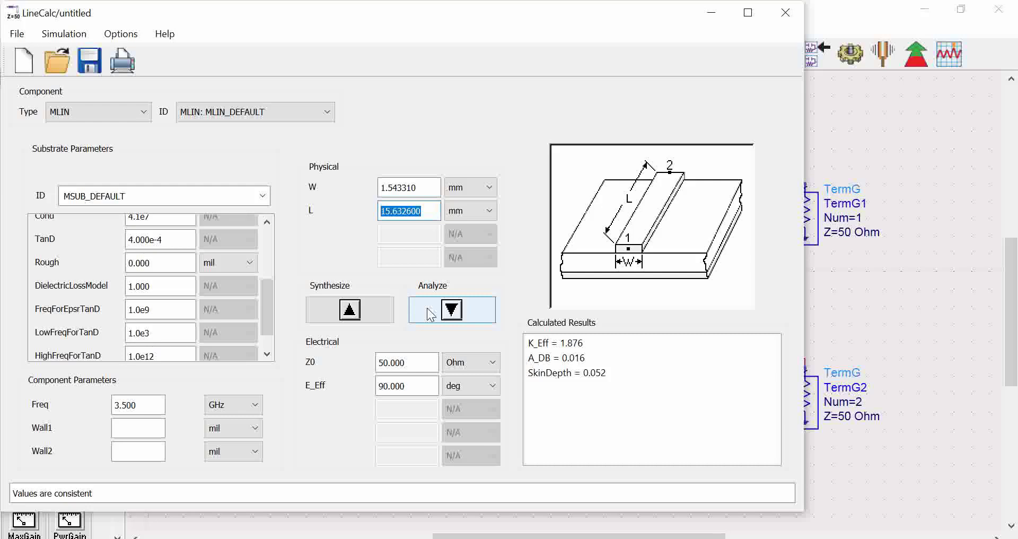
{"action": "left_click", "coordinate": [428, 210]}
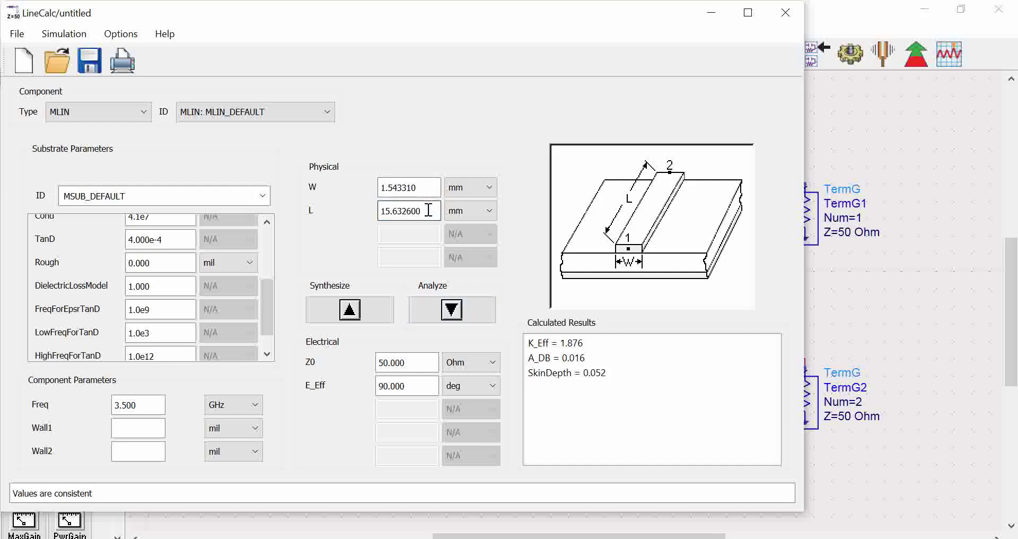
- Synthesize the line dimensions for a Z0 of 70.7 Ohm and close the simulation message window
{"action": "left_click_drag", "start_coordinate": [417, 363], "coordinate": [347, 371]}
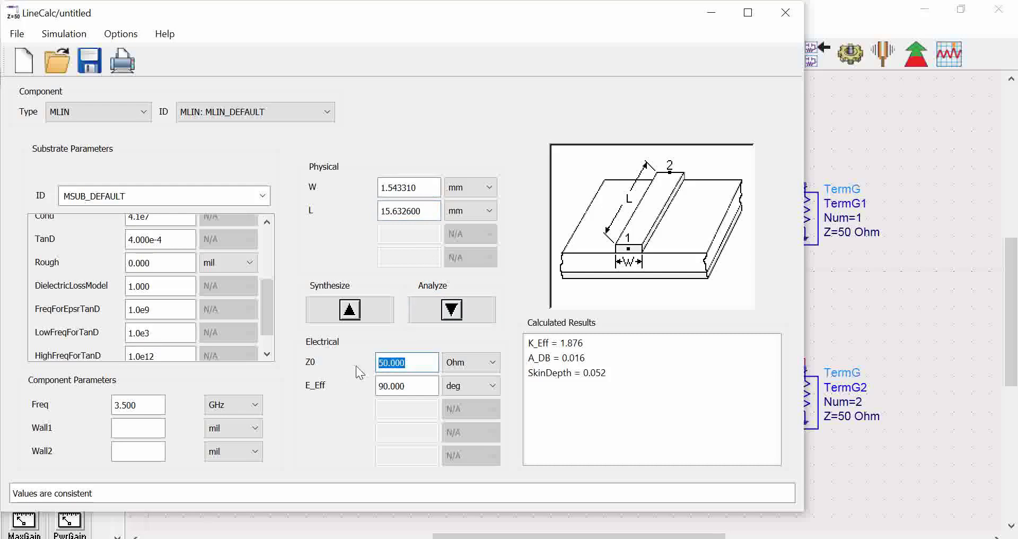
{"action": "type", "text": "70.7"}
{"action": "left_click", "coordinate": [359, 319]}
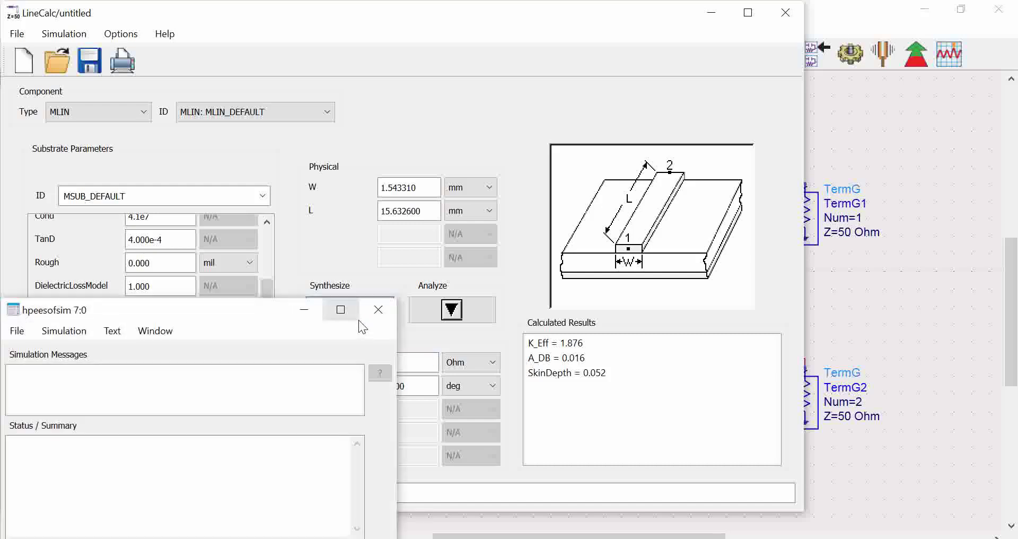
{"action": "left_click", "coordinate": [370, 313]}
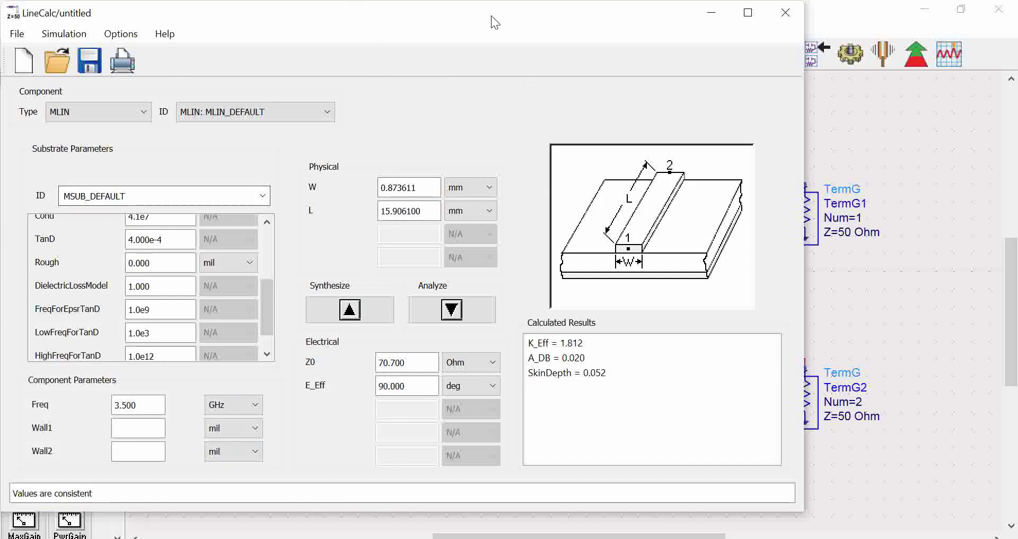
- Return to the schematic and set microstrip line TL1 to W 1.54 mm and L 15.81 mm
{"action": "left_click", "coordinate": [707, 15]}
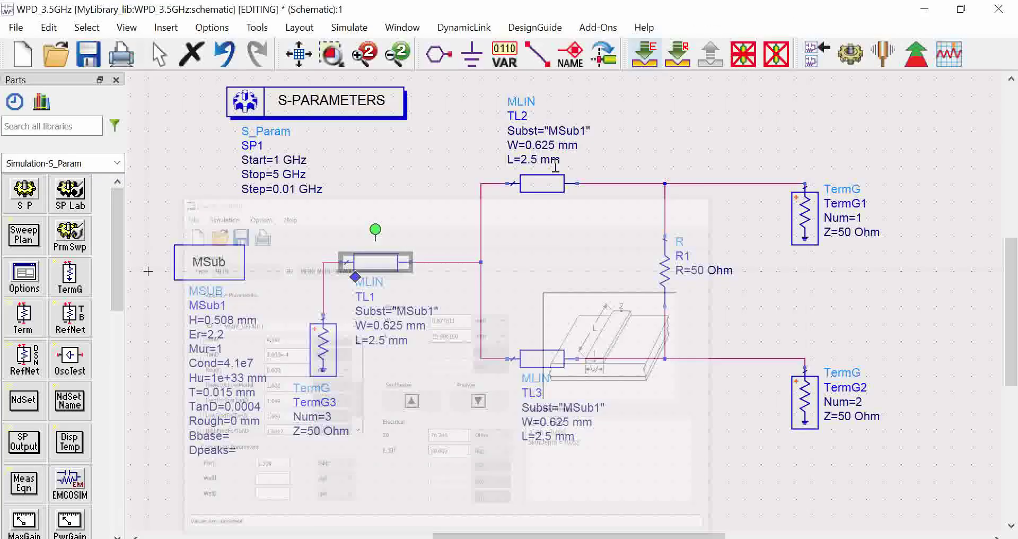
{"action": "left_click", "coordinate": [382, 325]}
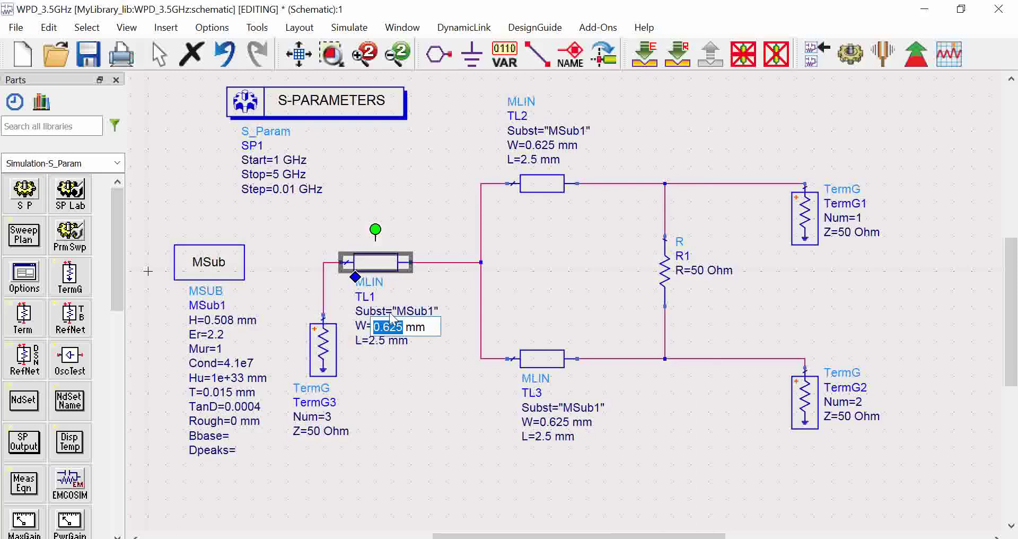
{"action": "type", "text": "1.54"}
{"action": "key", "text": "Tab"}
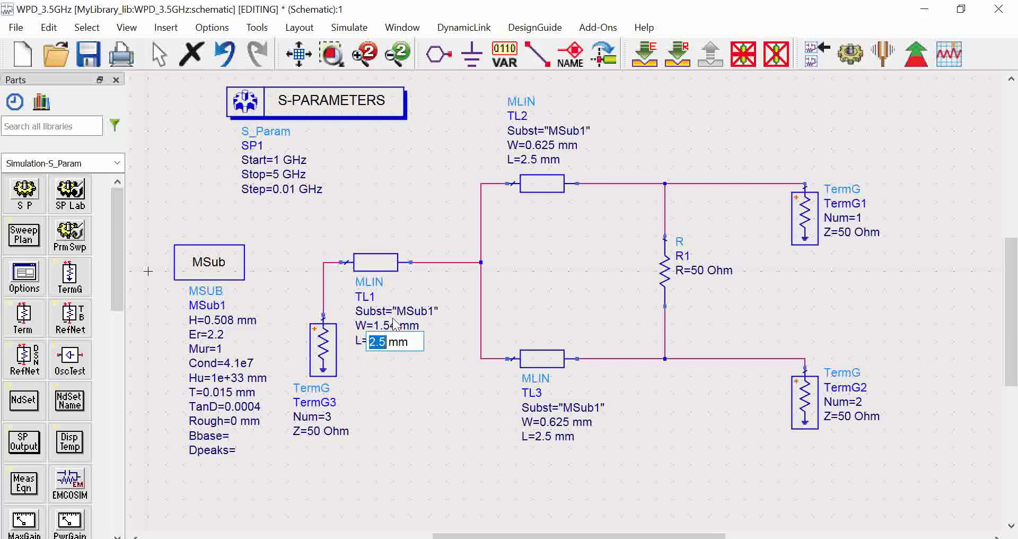
{"action": "type", "text": "15.81"}
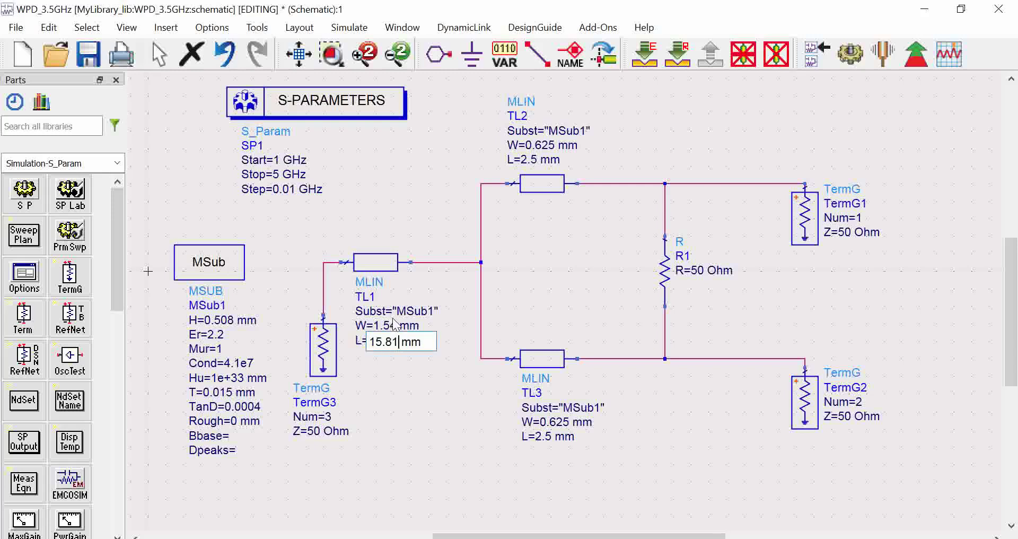
{"action": "key", "text": "Return"}
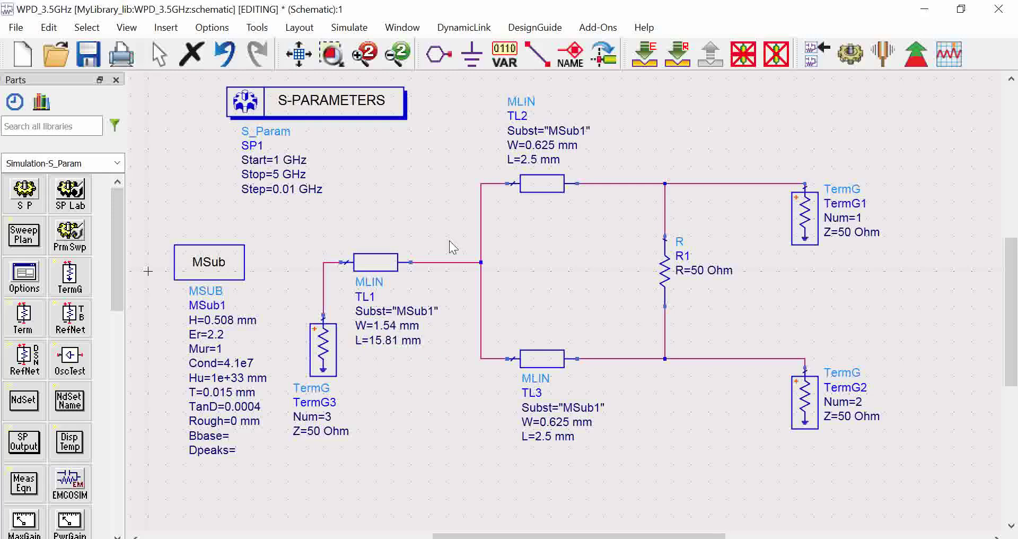
- Set microstrip line TL2 in the upper branch to W 0.87 mm and L 15.9 mm
{"action": "double_click", "coordinate": [539, 145]}
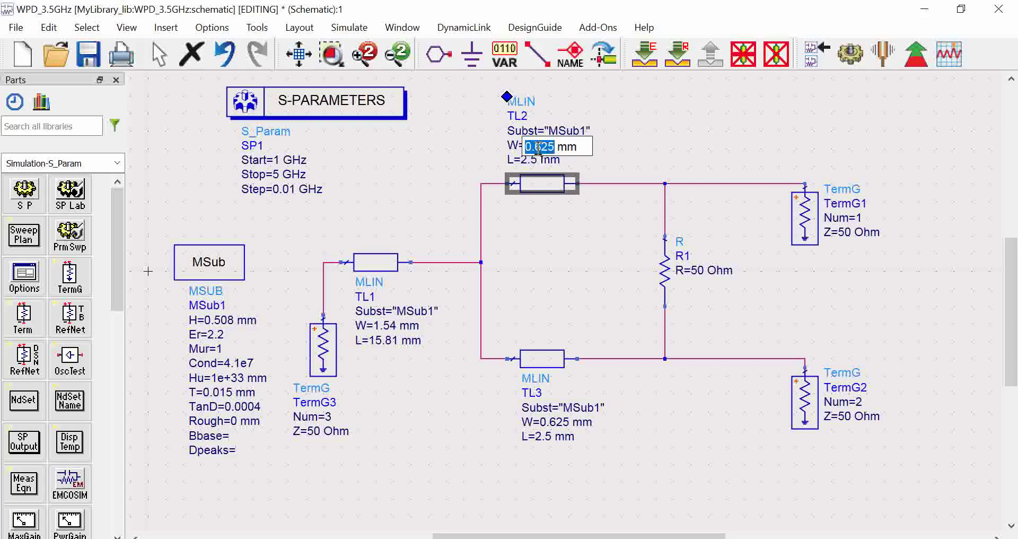
{"action": "type", "text": "0.87"}
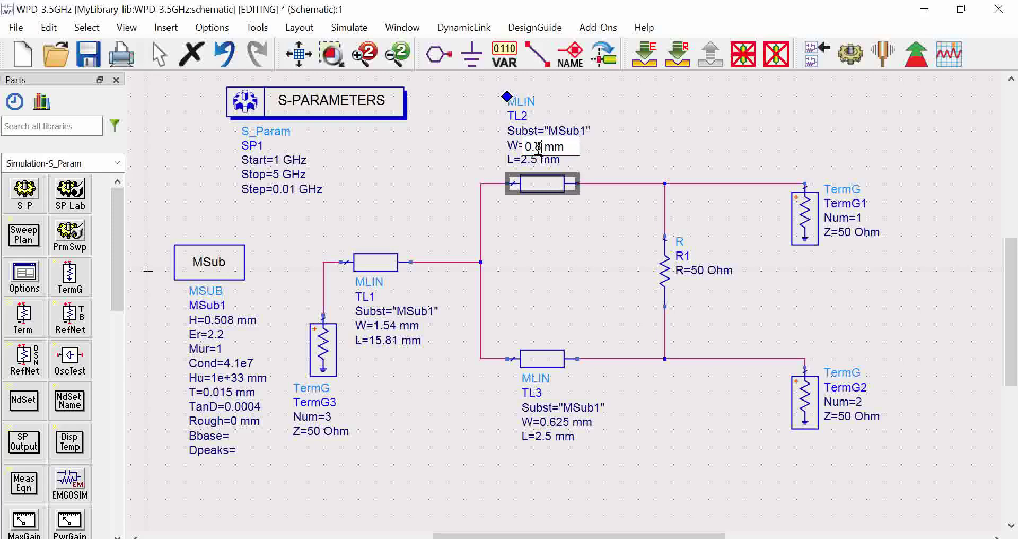
{"action": "key", "text": "Tab"}
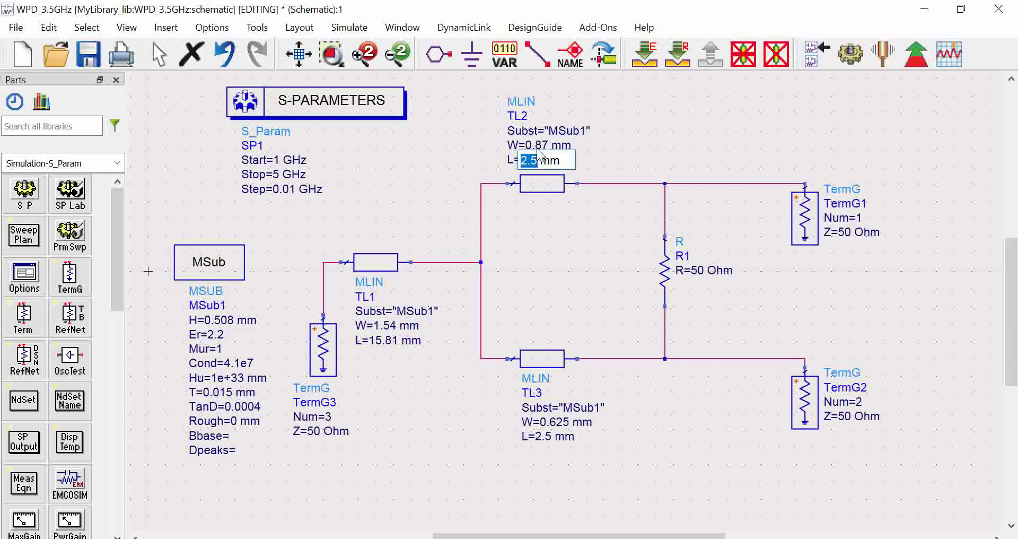
{"action": "type", "text": "15.8"}
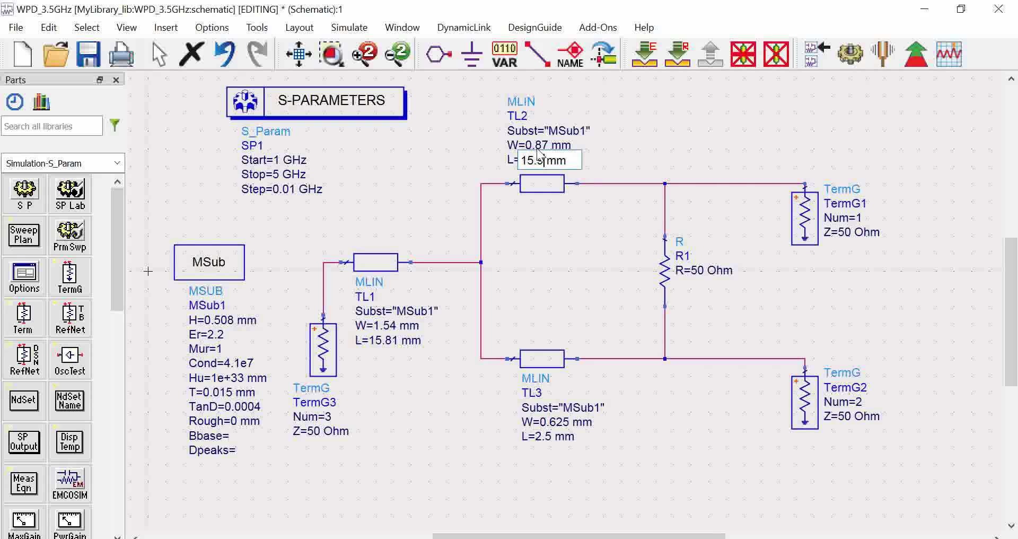
{"action": "key", "text": "Return"}
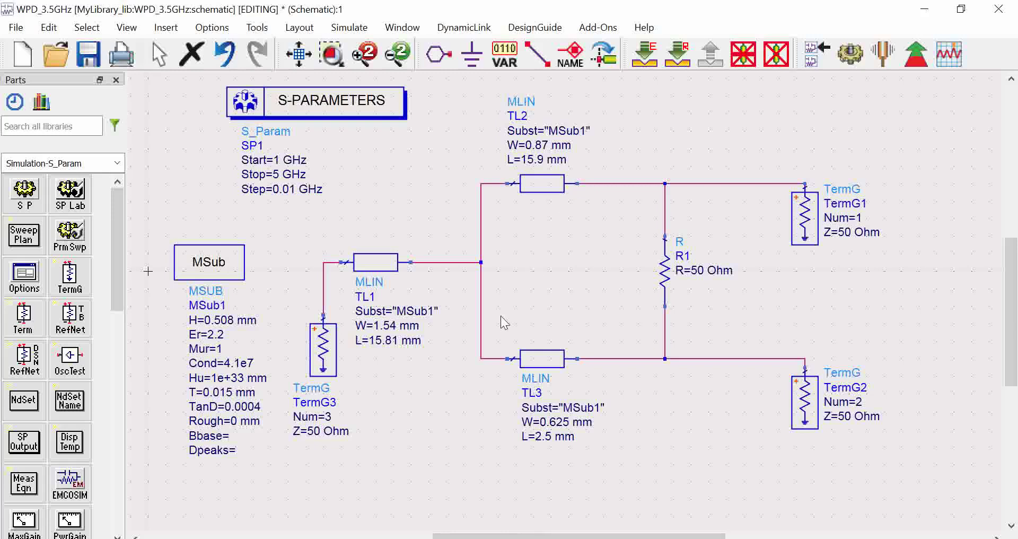
- Set microstrip line TL3 in the lower branch to W 0.87 mm and L 15.9 mm
{"action": "left_click", "coordinate": [530, 360]}
{"action": "left_click", "coordinate": [561, 416]}
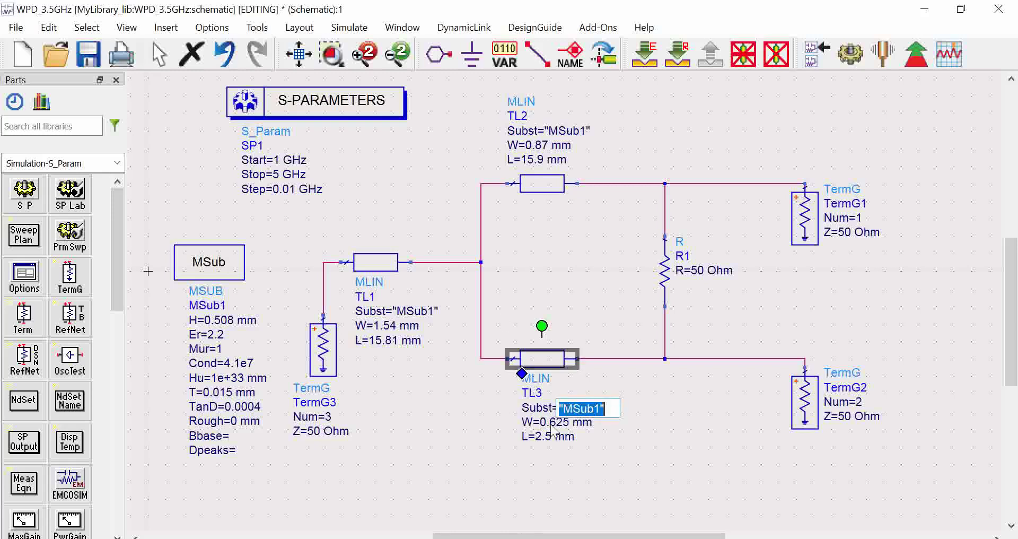
{"action": "key", "text": "Escape"}
{"action": "double_click", "coordinate": [544, 422]}
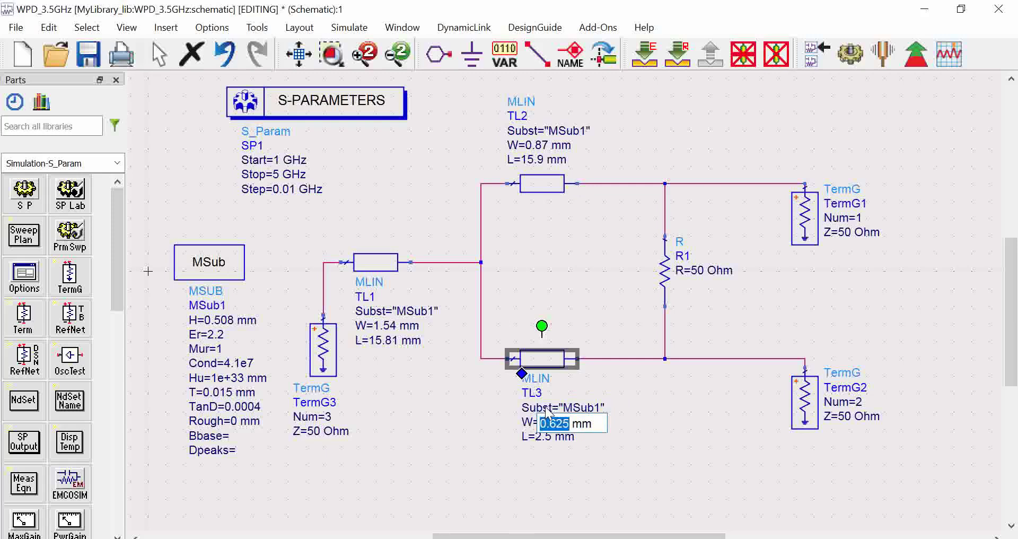
{"action": "type", "text": "87"}
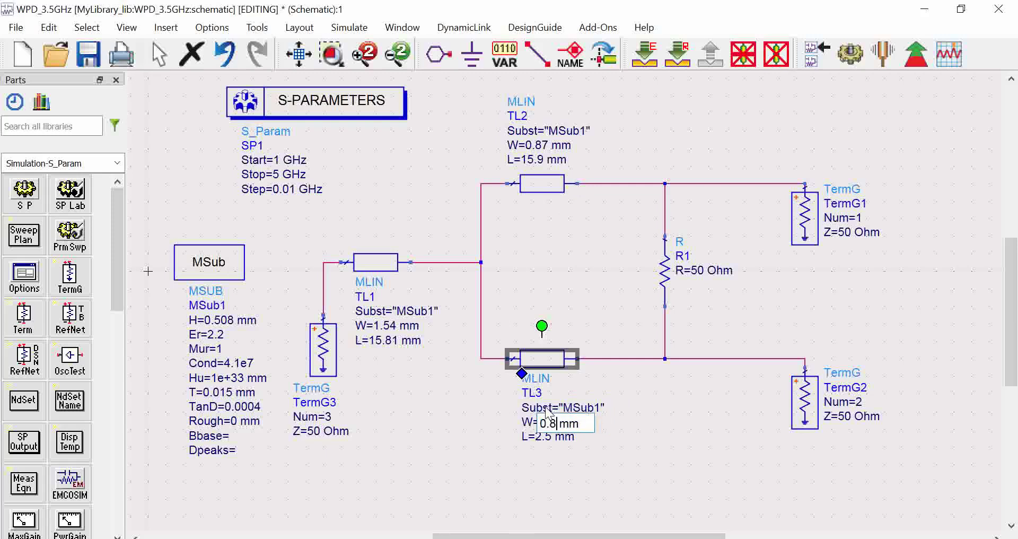
{"action": "key", "text": "Tab"}
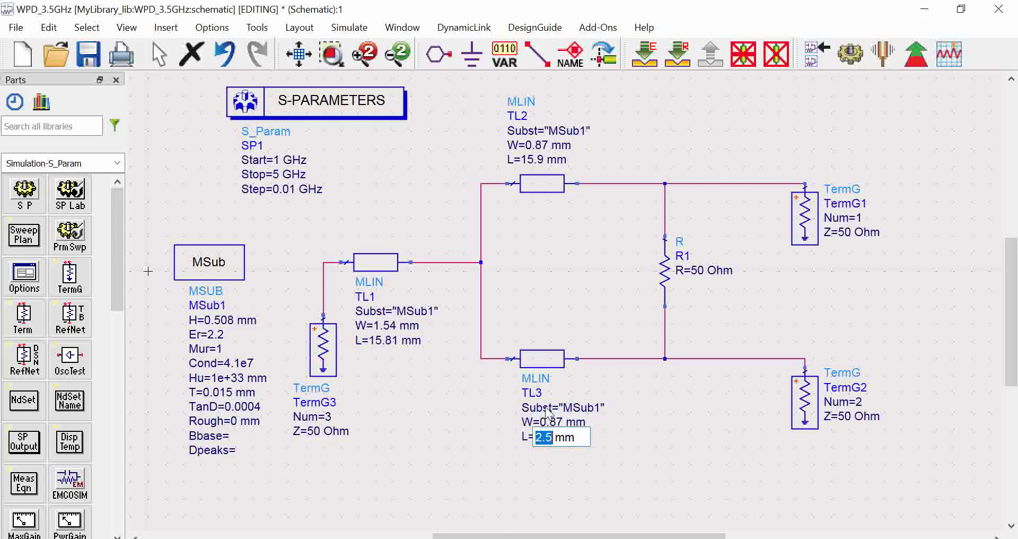
{"action": "type", "text": "15.9"}
{"action": "key", "text": "Return"}
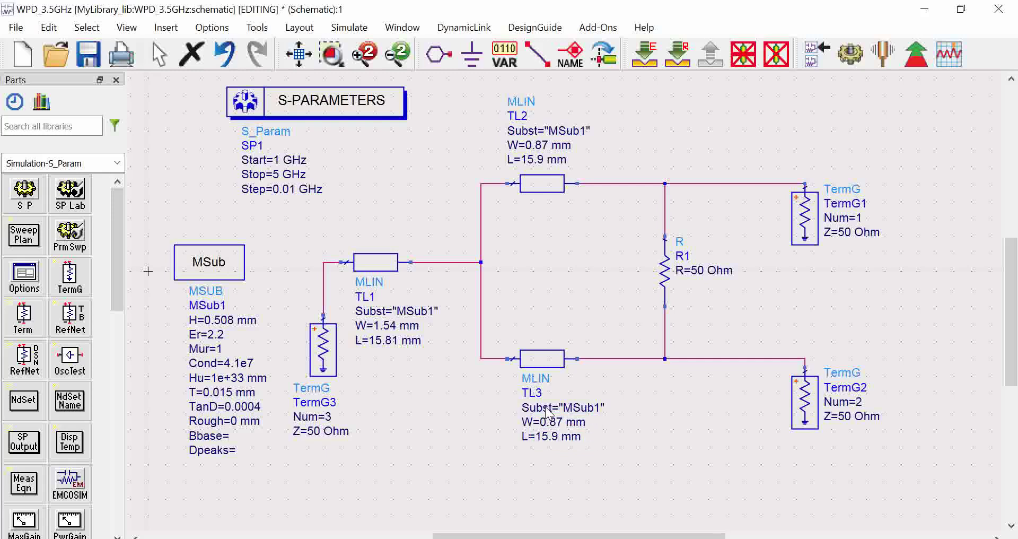
- Set the resistance of isolation resistor R1 to 100 Ohm
{"action": "double_click", "coordinate": [697, 270]}
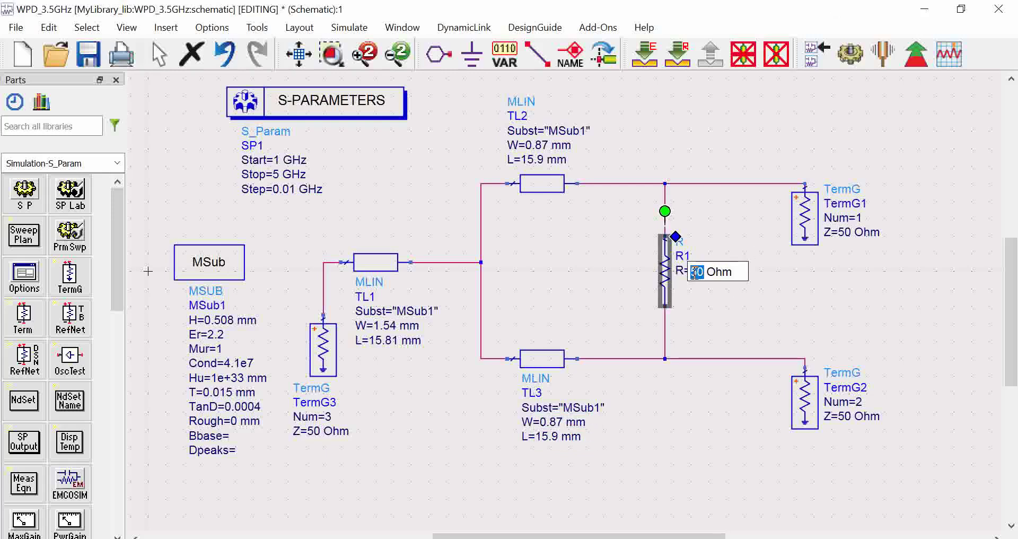
{"action": "type", "text": "100"}
{"action": "key", "text": "Return"}
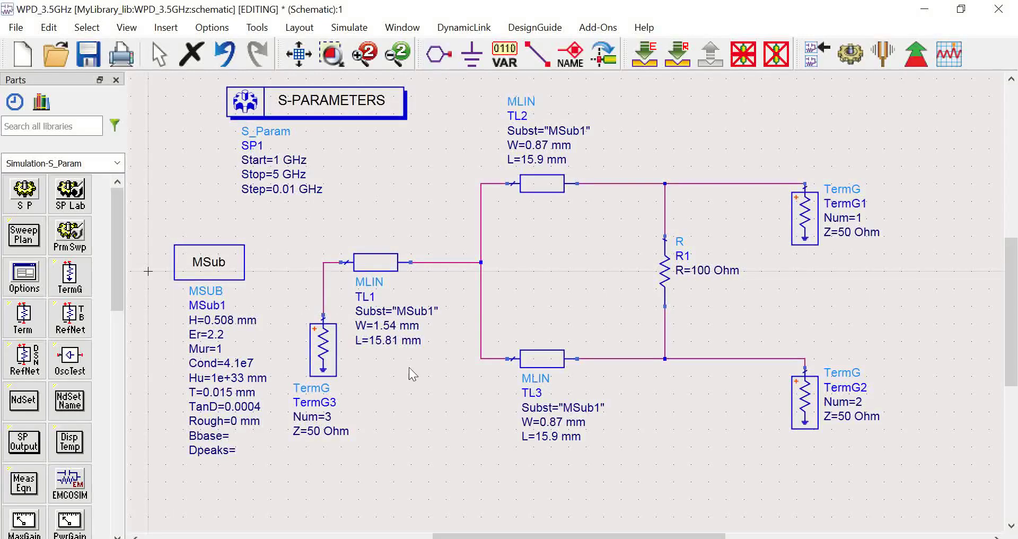
- Correct the length L of input line TL1 to 15.63 mm
{"action": "double_click", "coordinate": [386, 340]}
{"action": "key", "text": "Right"}
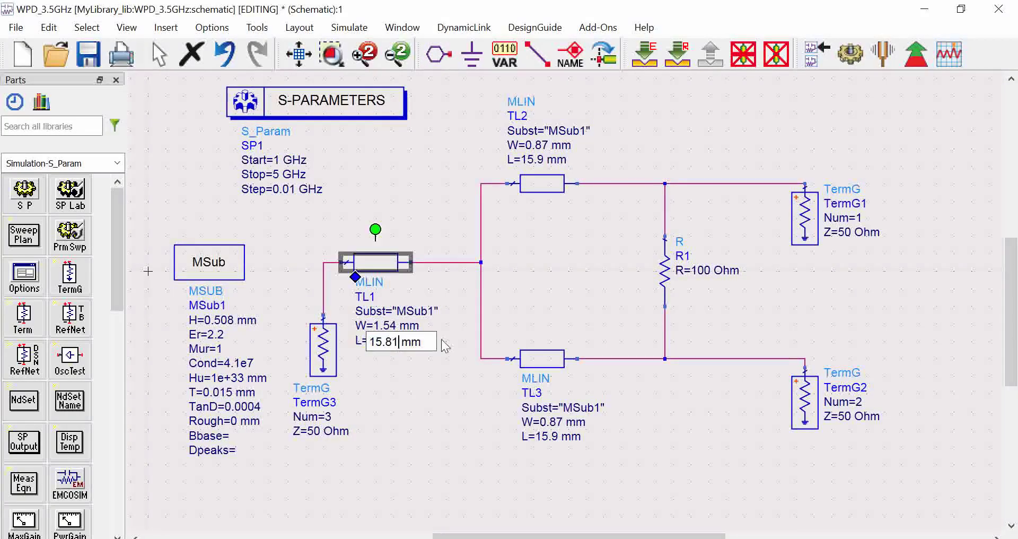
{"action": "key", "text": "BackSpace"}
{"action": "key", "text": "BackSpace"}
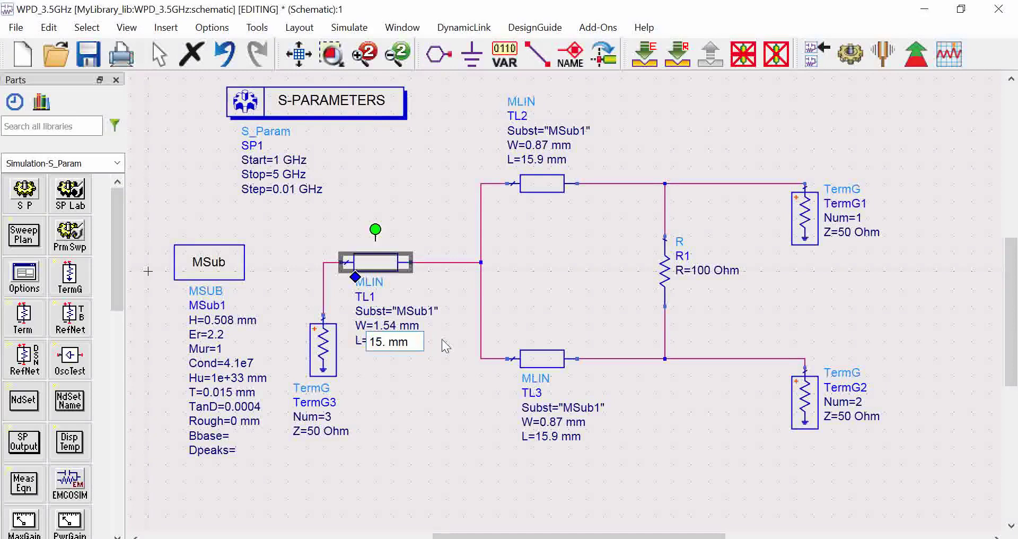
{"action": "type", "text": "63"}
{"action": "key", "text": "Return"}
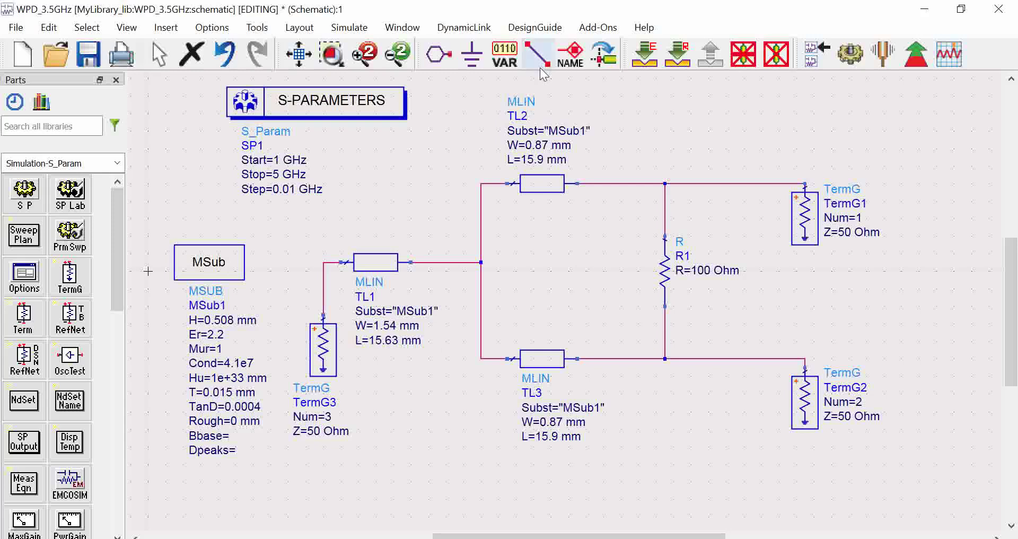
- Simulate the schematic and place a rectangular plot in the maximized data display window
{"action": "left_click", "coordinate": [838, 53]}
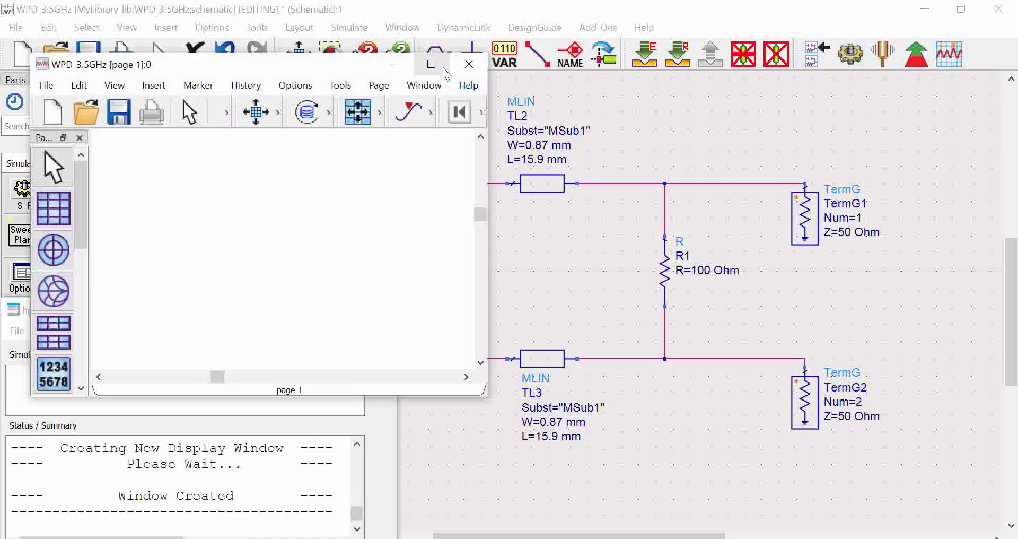
{"action": "left_click", "coordinate": [443, 67]}
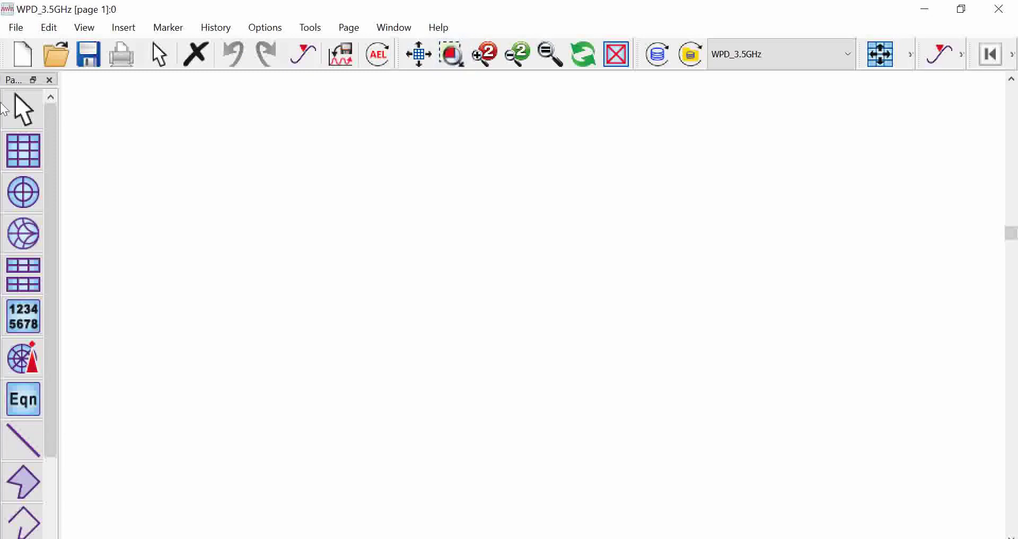
{"action": "left_click", "coordinate": [23, 148]}
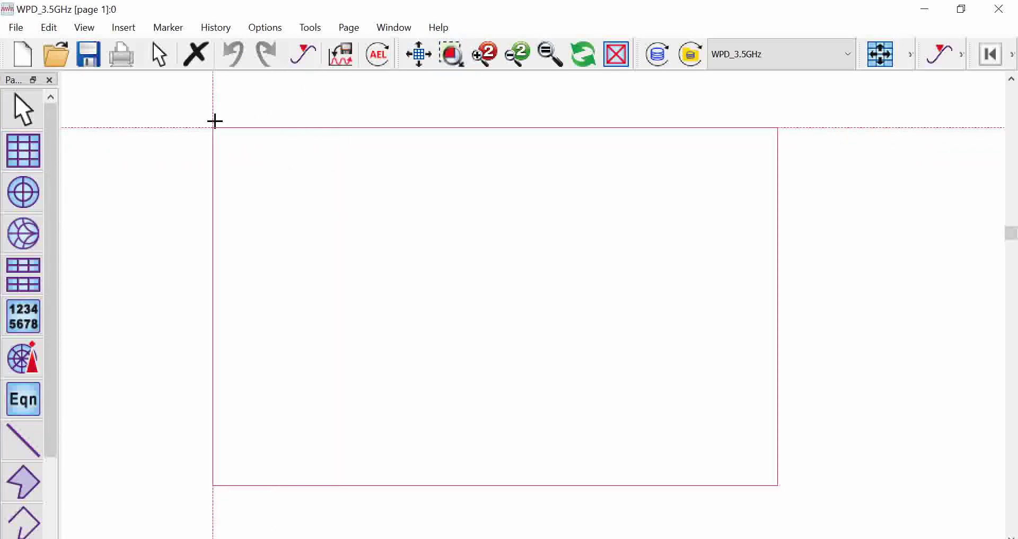
{"action": "left_click", "coordinate": [232, 120]}
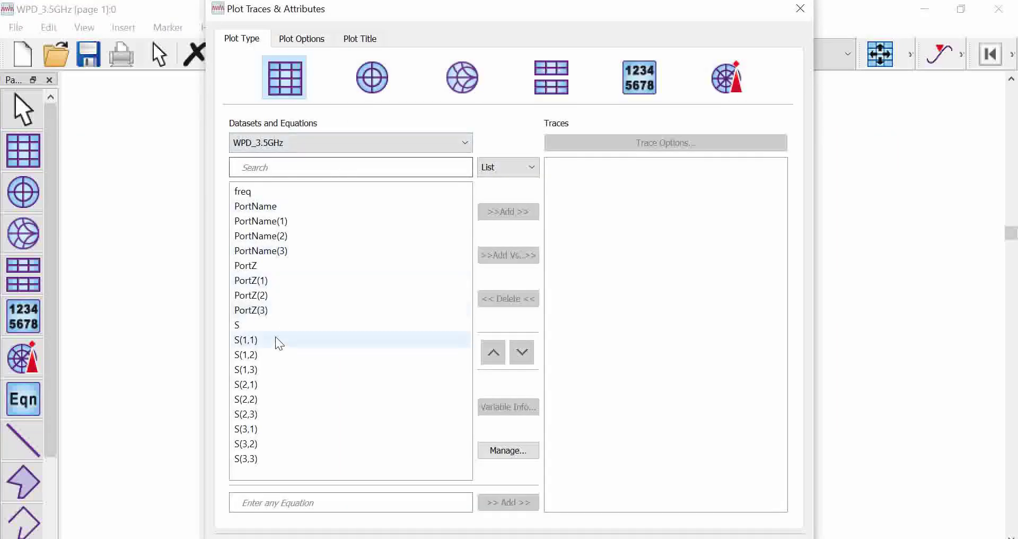
- Add S(1,1) in dB as a trace of the rectangular plot
{"action": "left_click", "coordinate": [260, 342]}
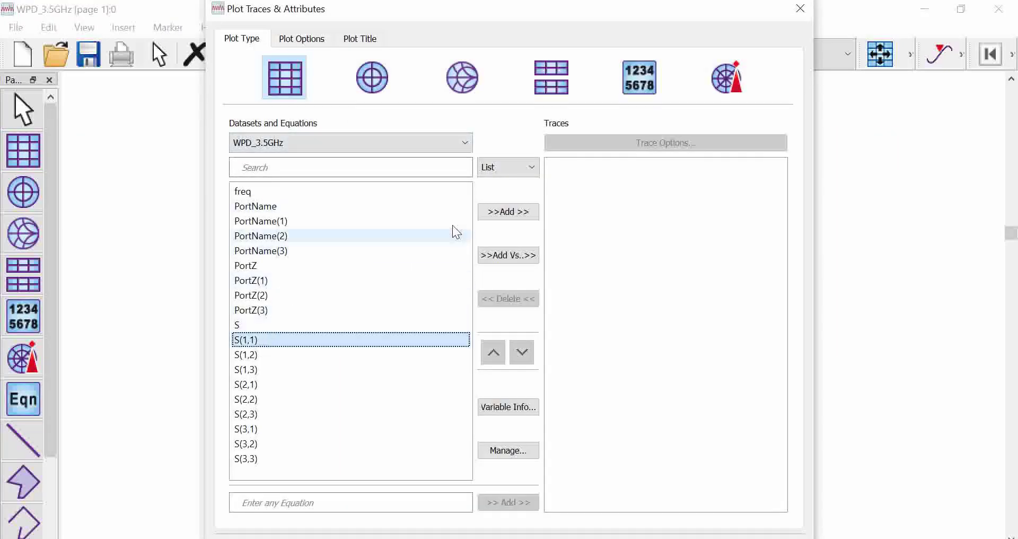
{"action": "left_click", "coordinate": [525, 210]}
{"action": "left_click", "coordinate": [451, 389]}
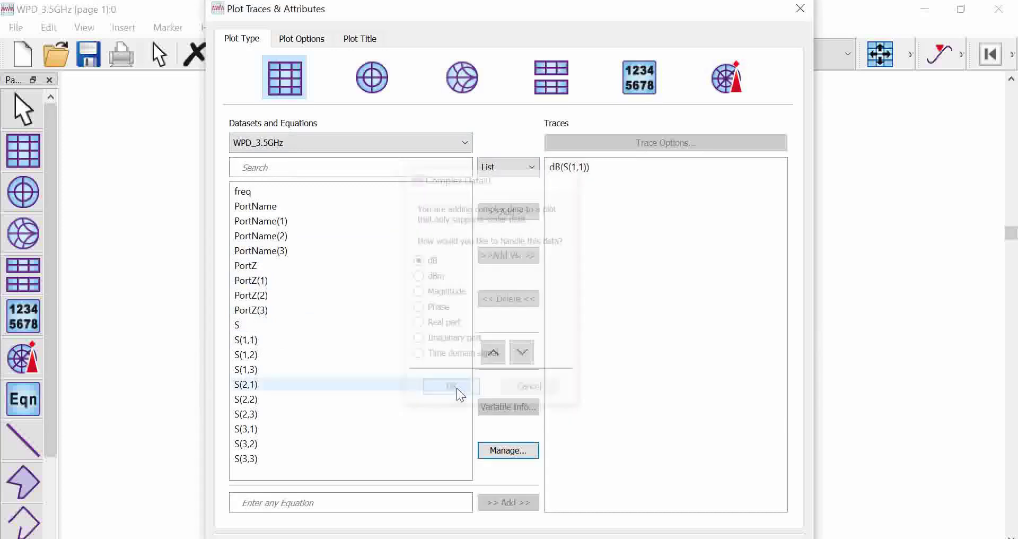
- Accept the S(1,1) plot and insert a valley marker at the minimum of its curve
{"action": "key", "text": "Return"}
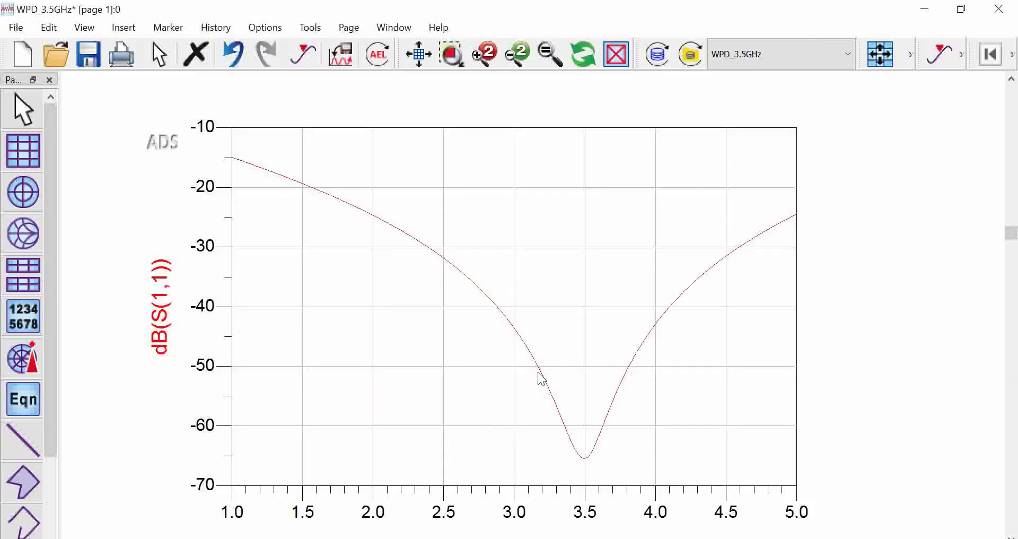
{"action": "mouse_move", "coordinate": [537, 372]}
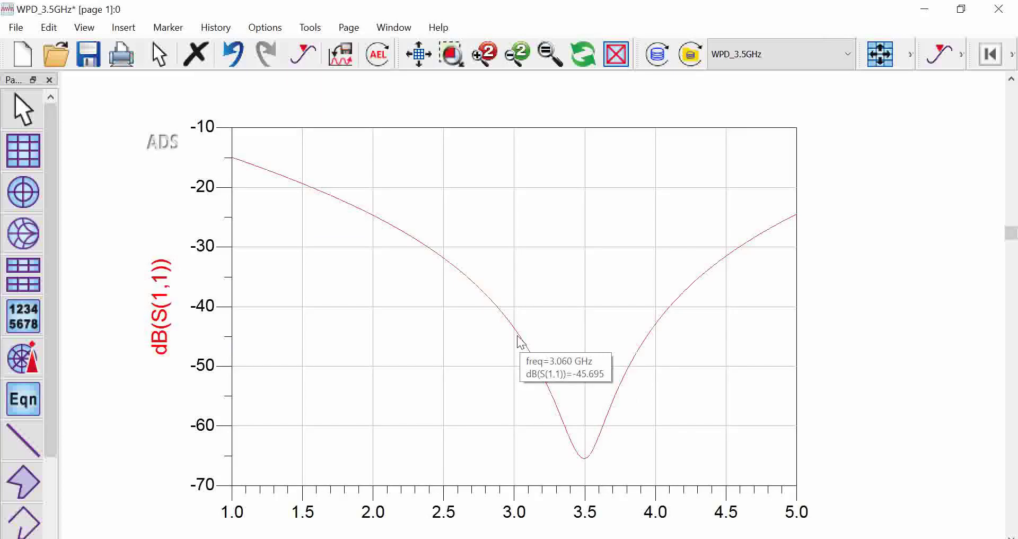
{"action": "scroll", "coordinate": [534, 328], "scroll_direction": "down", "scroll_amount": 1}
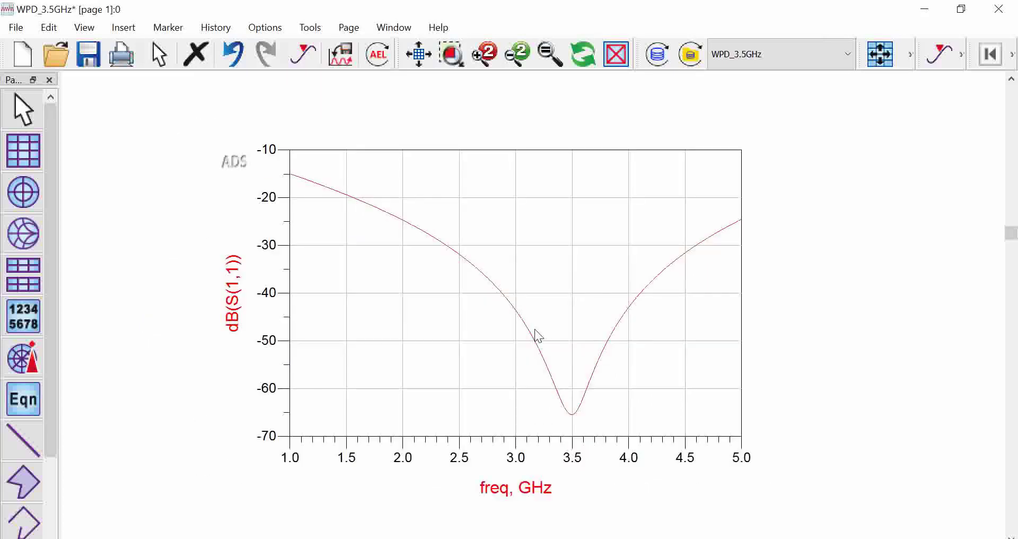
{"action": "scroll", "coordinate": [535, 331], "scroll_direction": "down", "scroll_amount": 4}
{"action": "scroll", "coordinate": [532, 308], "scroll_direction": "up", "scroll_amount": 3}
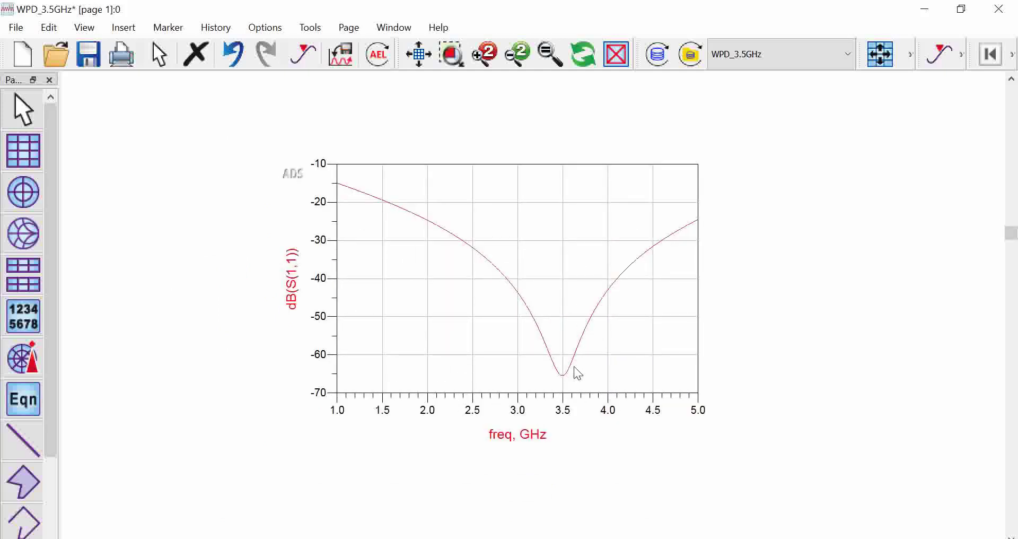
{"action": "left_click", "coordinate": [962, 59]}
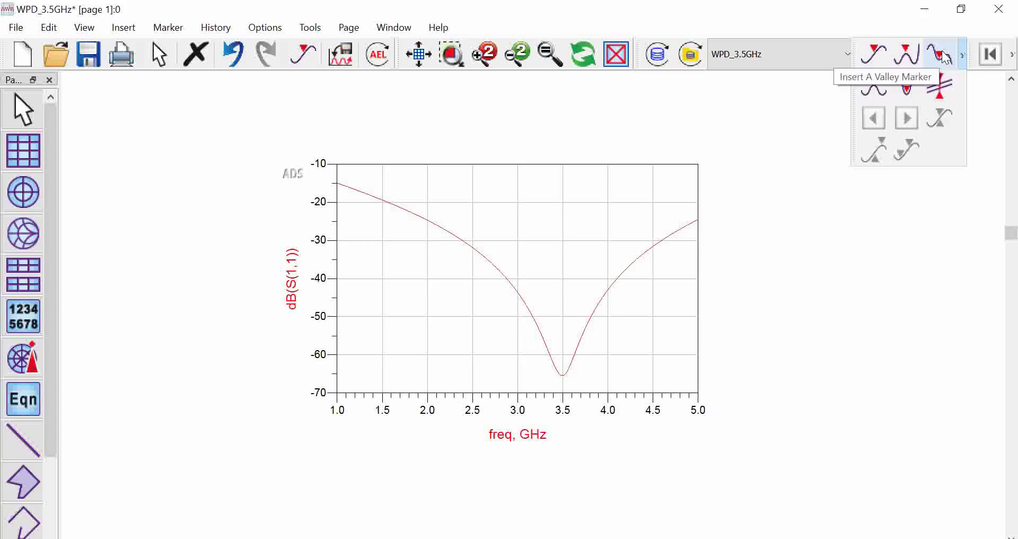
{"action": "left_click", "coordinate": [943, 56]}
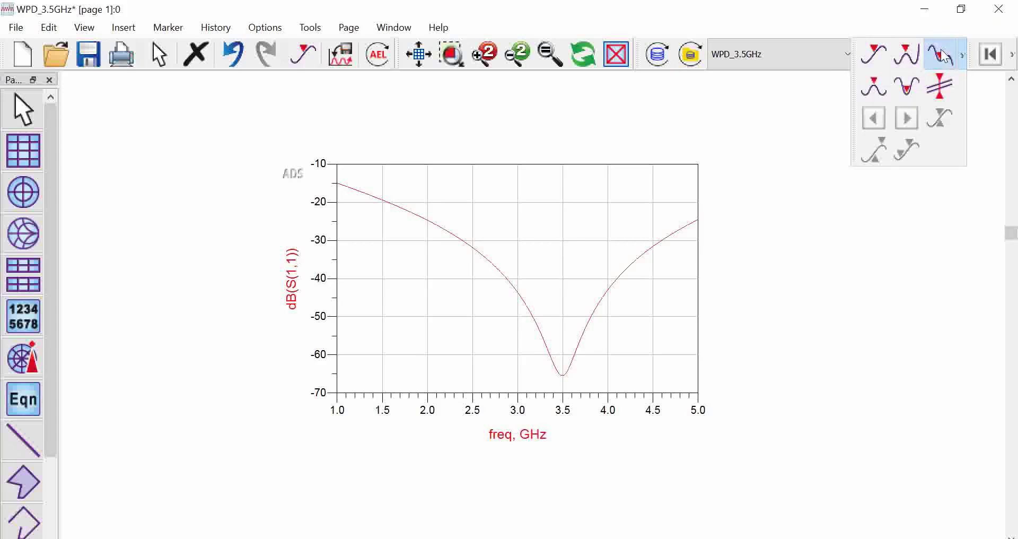
{"action": "left_click", "coordinate": [634, 255]}
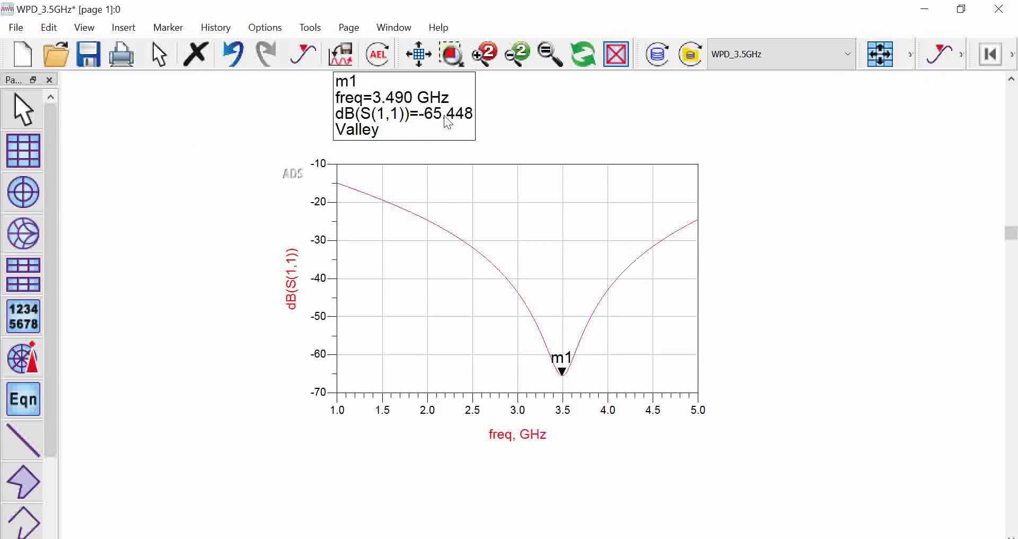
- Add a rectangular plot of S(2,2) in dB to the right of the S(1,1) plot, with a small gap between them
{"action": "scroll", "coordinate": [527, 297], "scroll_direction": "down", "scroll_amount": 2}
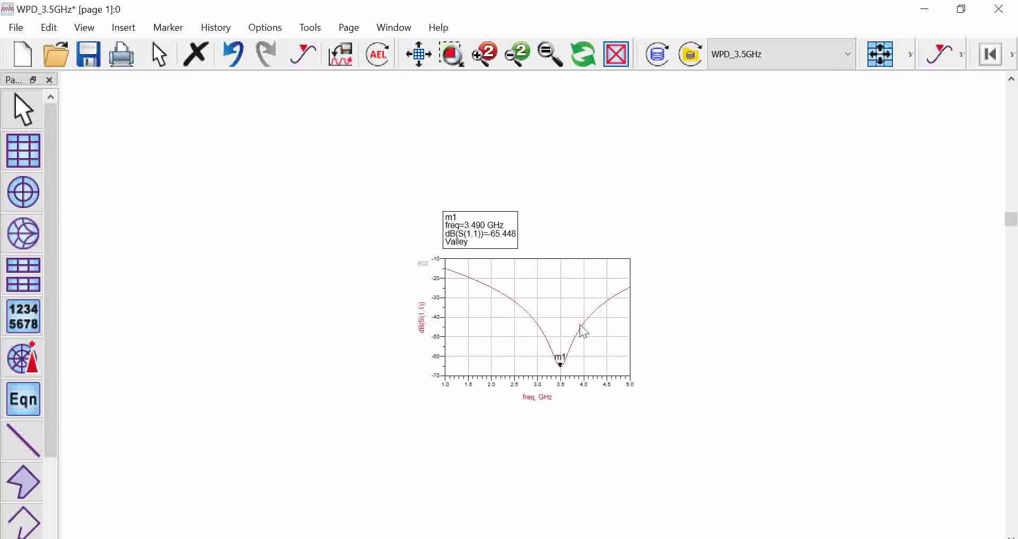
{"action": "left_click_drag", "start_coordinate": [582, 329], "coordinate": [396, 245]}
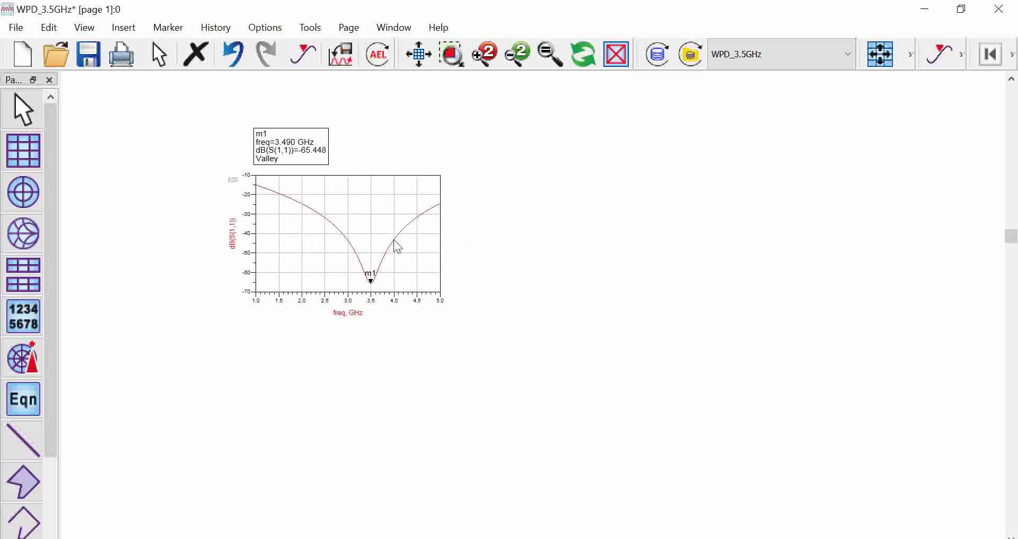
{"action": "left_click", "coordinate": [23, 149]}
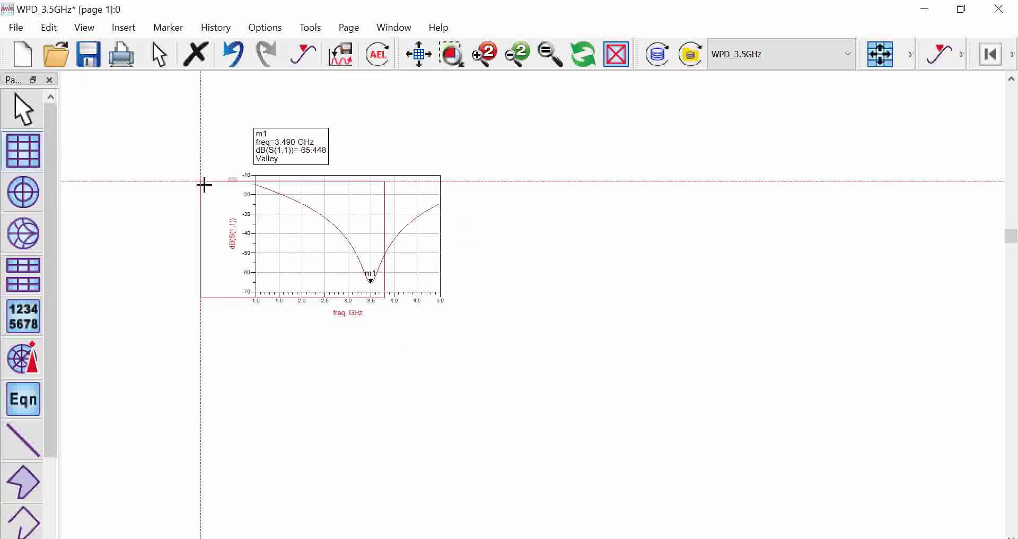
{"action": "left_click", "coordinate": [473, 175]}
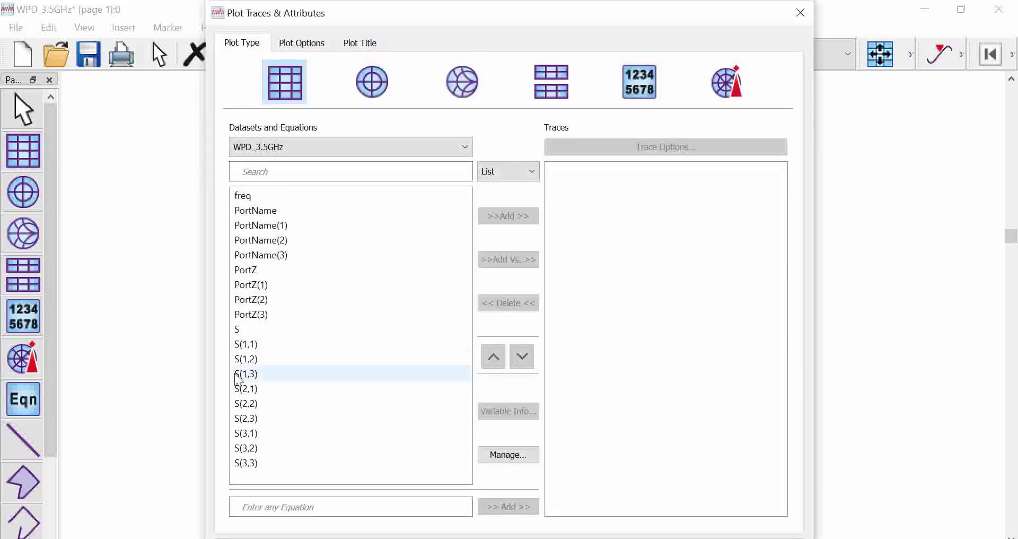
{"action": "left_click", "coordinate": [265, 401]}
{"action": "left_click", "coordinate": [529, 217]}
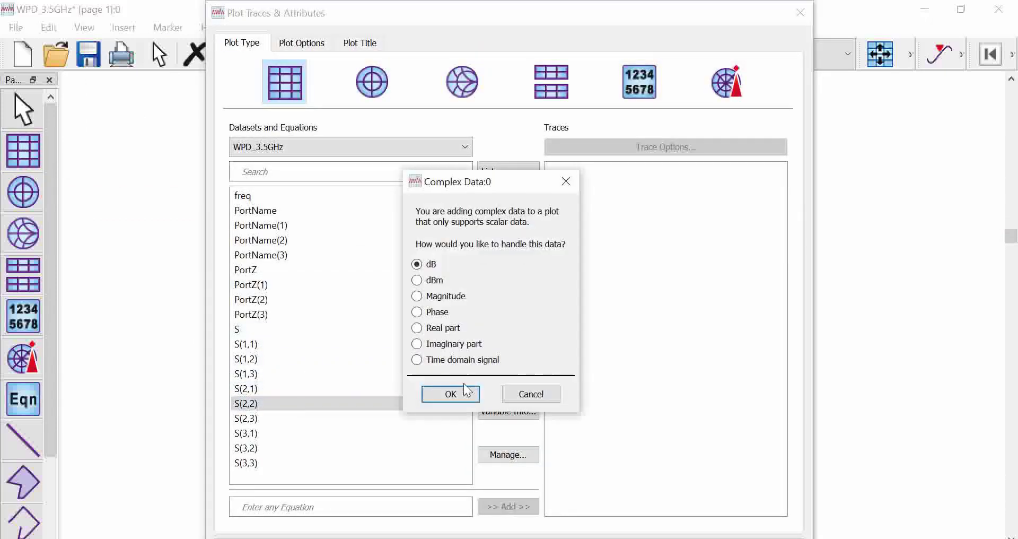
{"action": "left_click", "coordinate": [450, 394]}
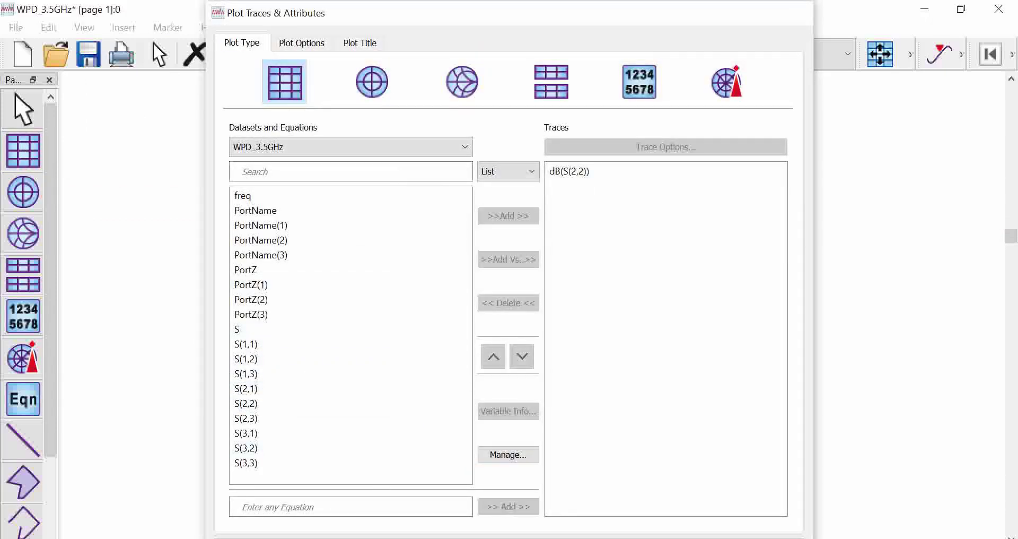
{"action": "key", "text": "Return"}
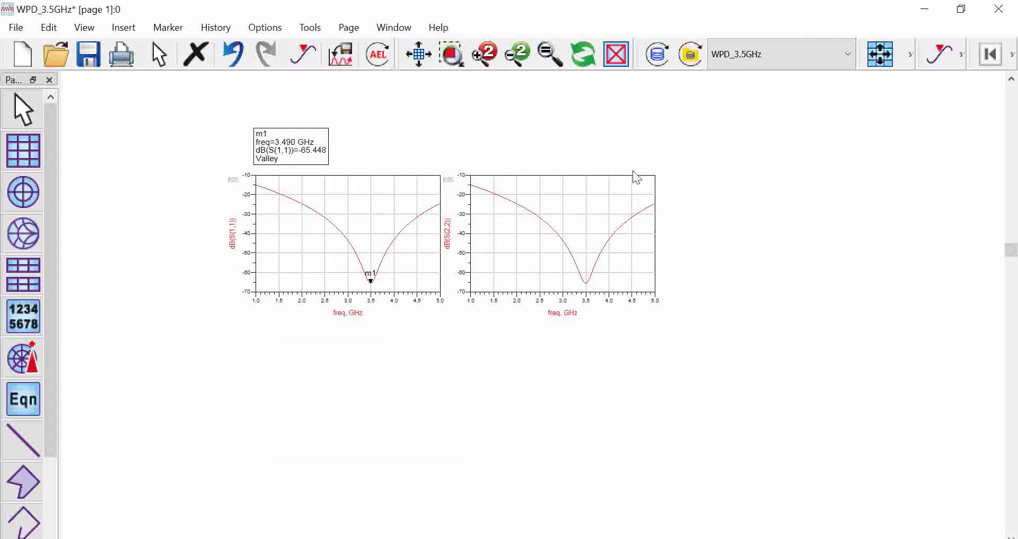
{"action": "left_click_drag", "start_coordinate": [551, 183], "coordinate": [571, 183]}
- Add a rectangular plot of S(3,3) in dB and position it below the S(1,1) plot
{"action": "left_click", "coordinate": [22, 159]}
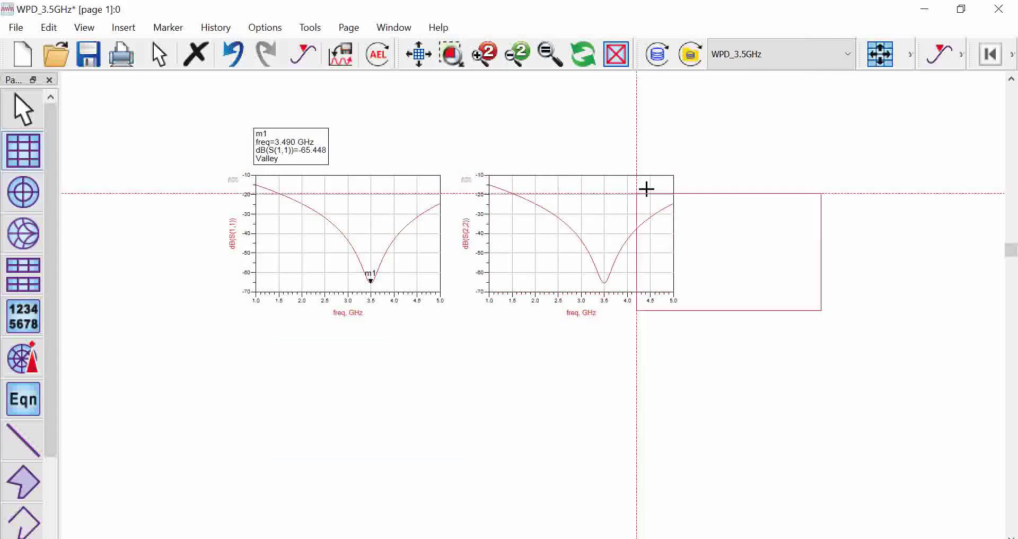
{"action": "left_click", "coordinate": [706, 176]}
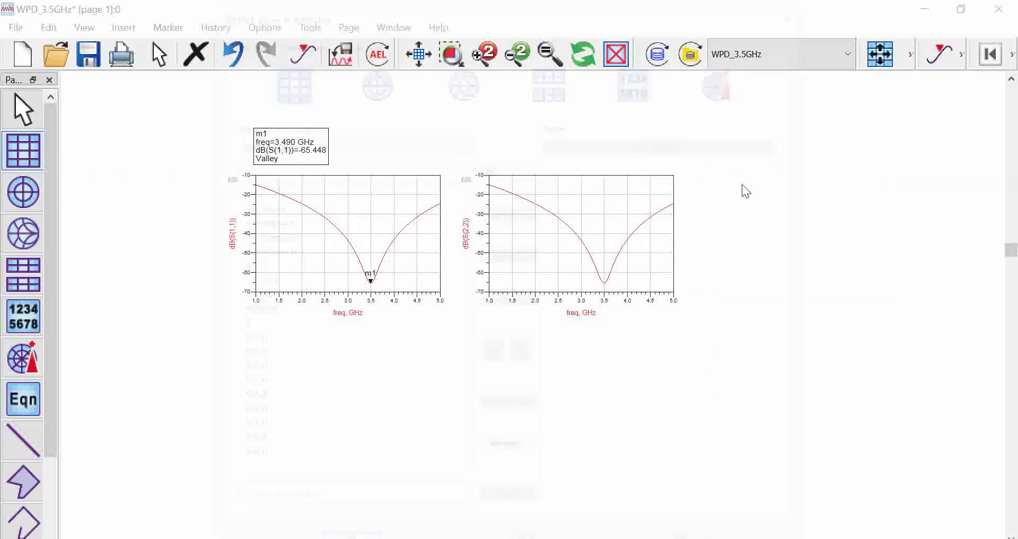
{"action": "left_click", "coordinate": [269, 457]}
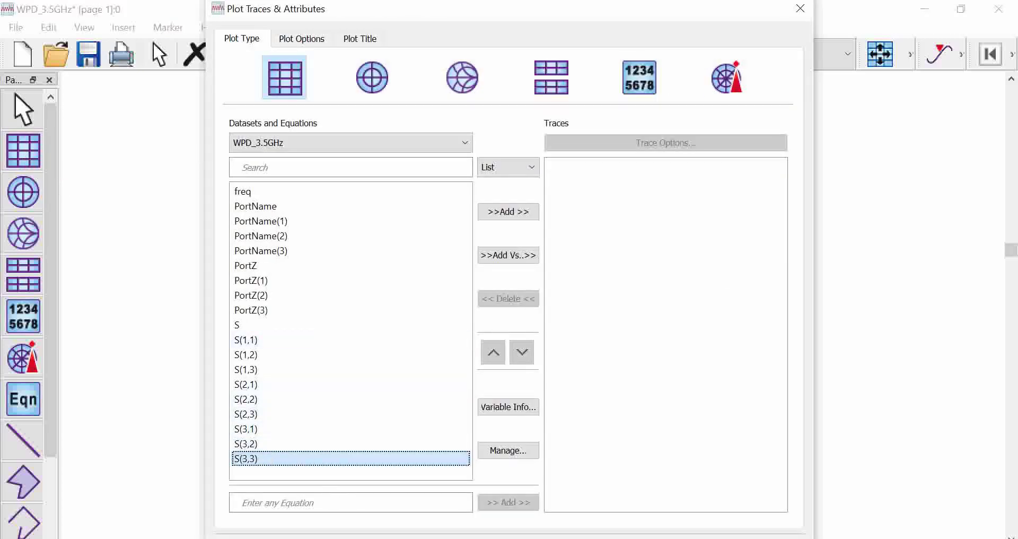
{"action": "left_click", "coordinate": [523, 211]}
{"action": "left_click", "coordinate": [450, 391]}
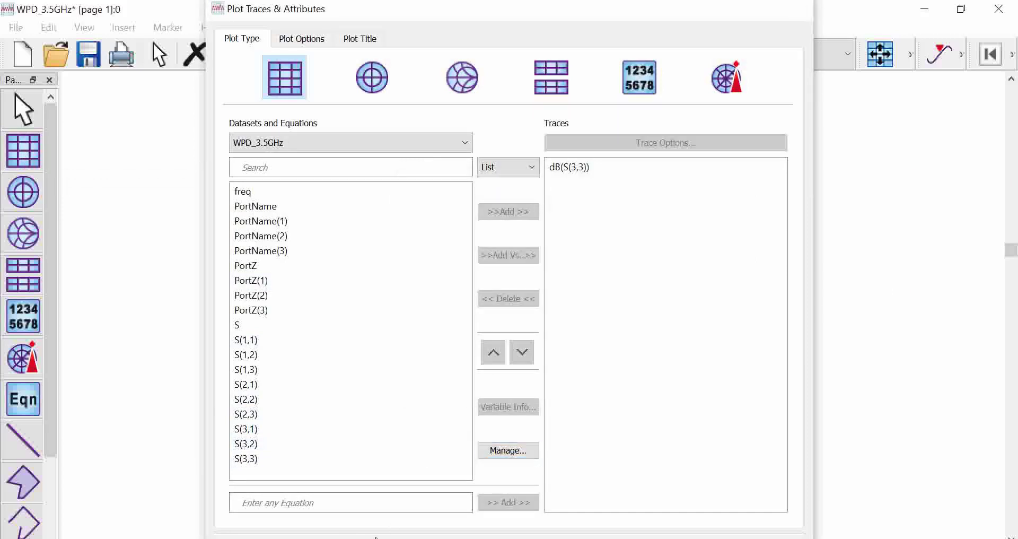
{"action": "left_click", "coordinate": [391, 528]}
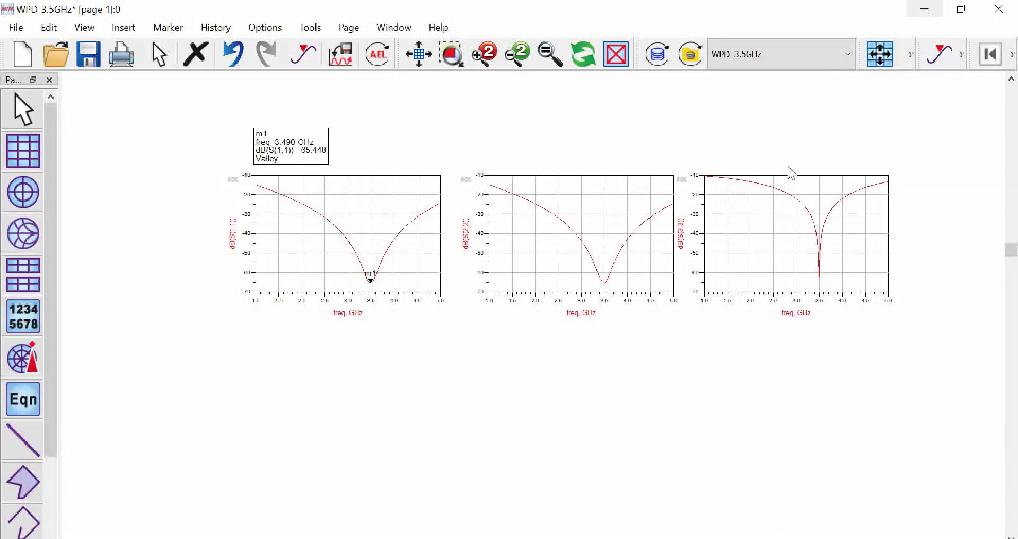
{"action": "left_click_drag", "start_coordinate": [802, 185], "coordinate": [348, 339]}
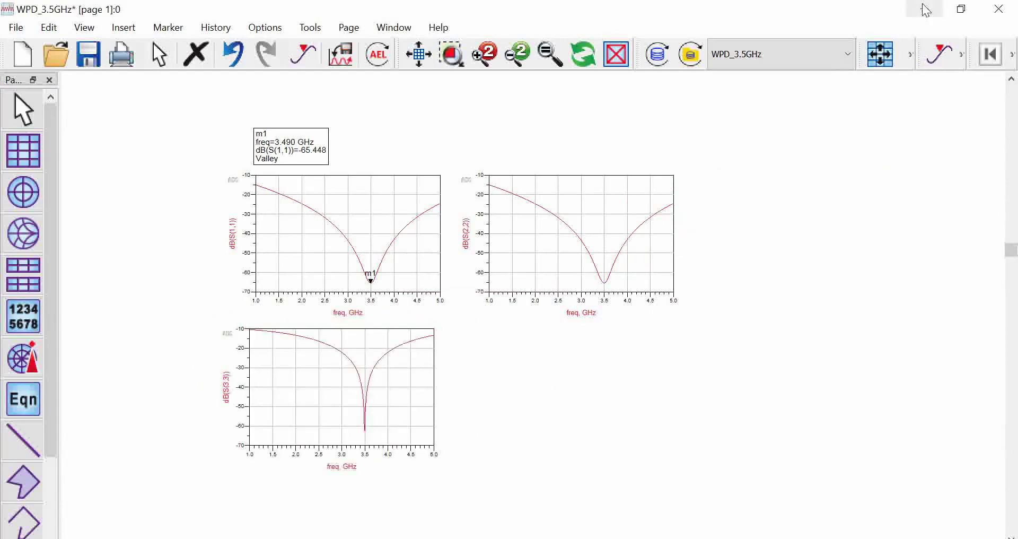
- Close the simulation status window and check the schematic's port numbering beside the restored data display window
{"action": "left_click", "coordinate": [961, 9]}
{"action": "left_click_drag", "start_coordinate": [382, 20], "coordinate": [782, 18]}
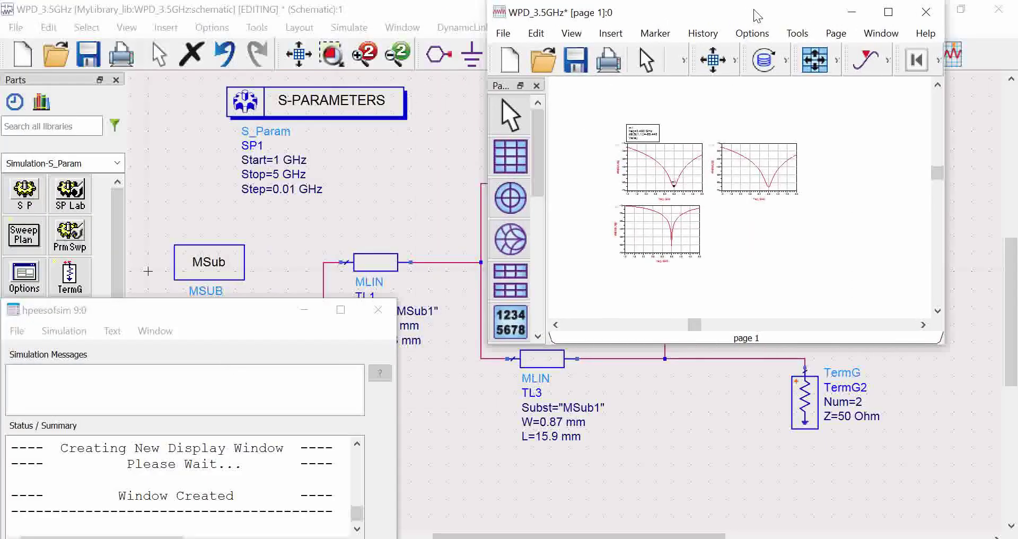
{"action": "left_click", "coordinate": [377, 309]}
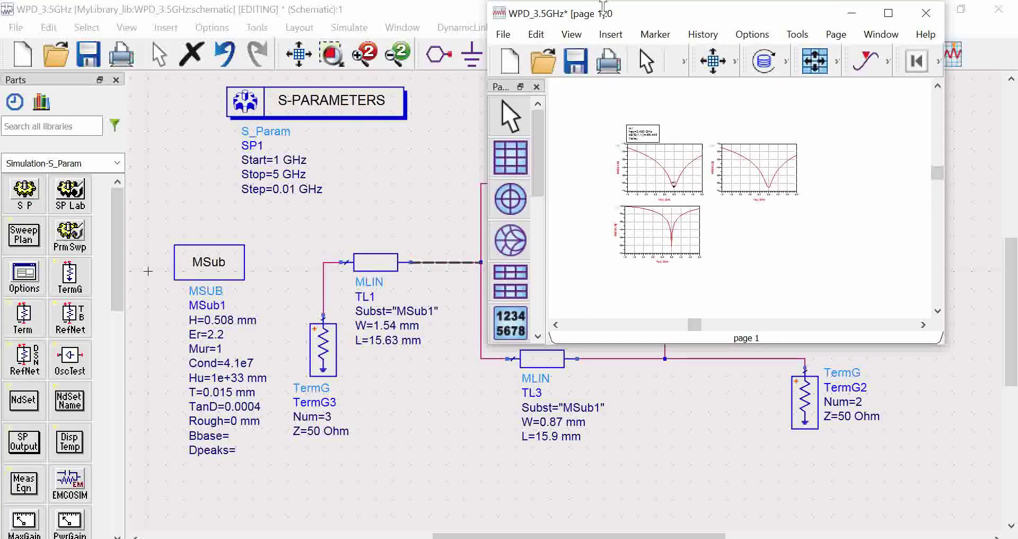
{"action": "left_click_drag", "start_coordinate": [561, 16], "coordinate": [113, 56]}
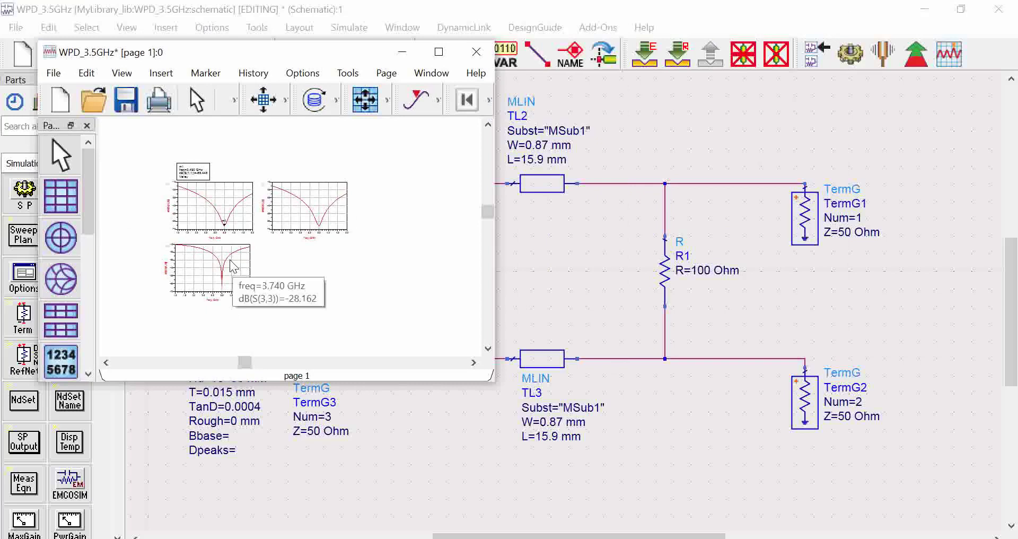
{"action": "left_click", "coordinate": [439, 53]}
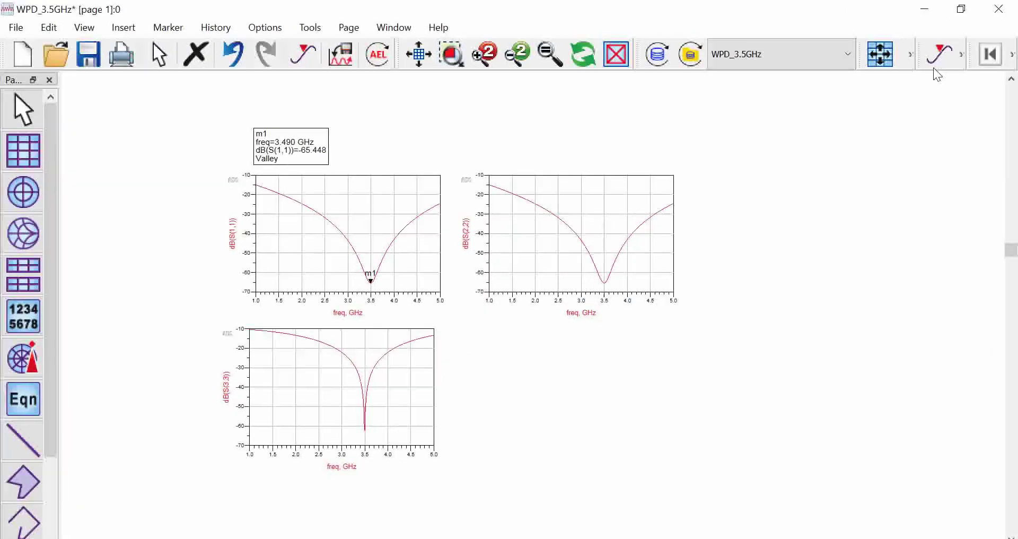
- Move the S(3,3) plot to the left of the S(1,1) plot and even out the spacing of the three-plot row
{"action": "left_click_drag", "start_coordinate": [365, 345], "coordinate": [154, 194]}
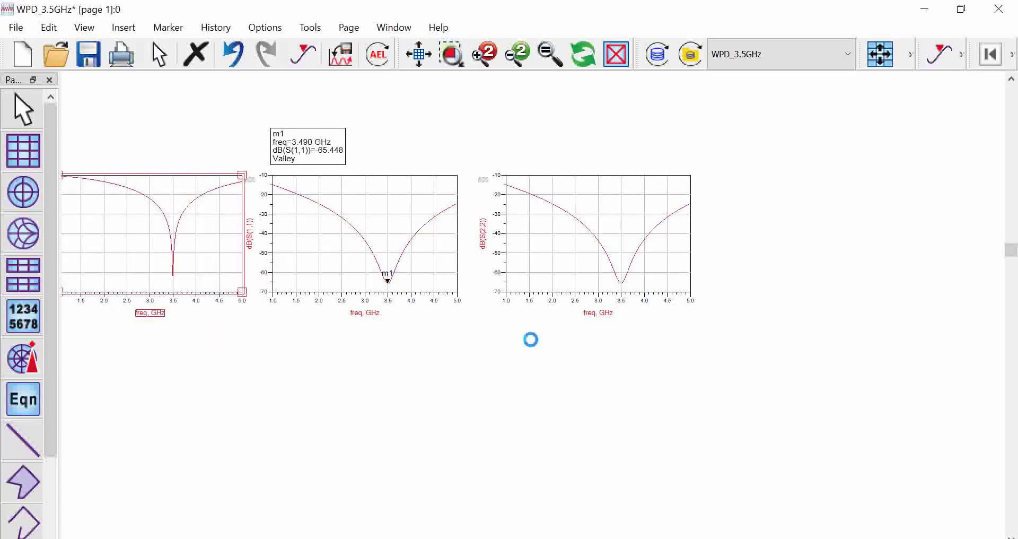
{"action": "scroll", "coordinate": [364, 297], "scroll_direction": "down", "scroll_amount": 2}
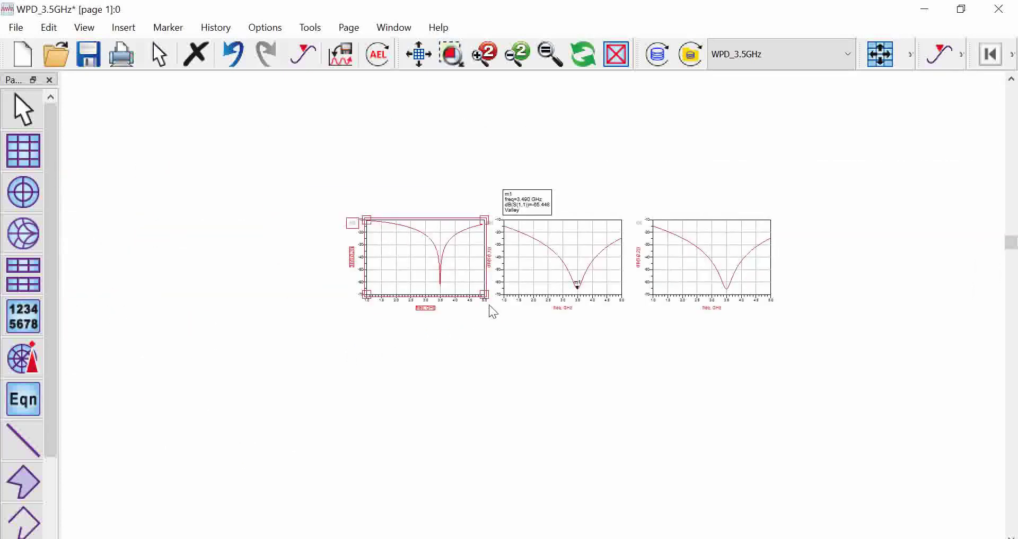
{"action": "scroll", "coordinate": [488, 304], "scroll_direction": "up", "scroll_amount": 4}
{"action": "left_click_drag", "start_coordinate": [629, 314], "coordinate": [434, 346]}
{"action": "left_click", "coordinate": [435, 406]}
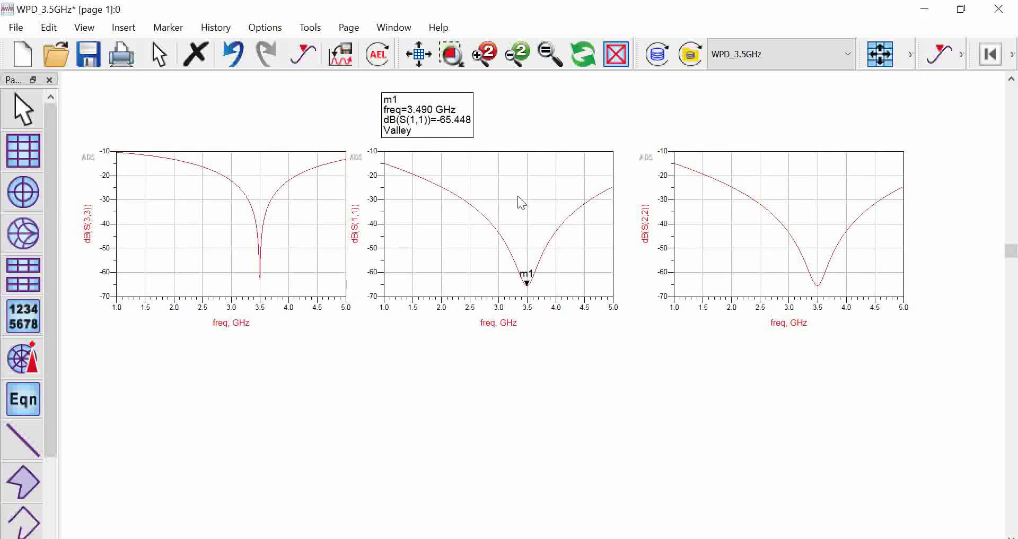
{"action": "left_click_drag", "start_coordinate": [517, 196], "coordinate": [534, 195]}
{"action": "left_click", "coordinate": [567, 404]}
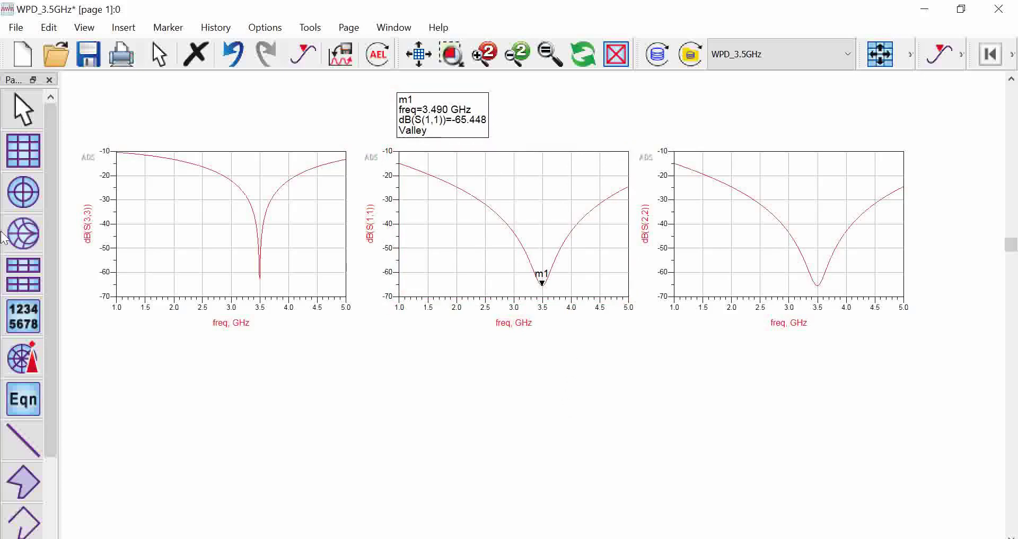
- Add a rectangular plot of S(2,3) in dB below the S(3,3) plot
{"action": "left_click_drag", "start_coordinate": [520, 359], "coordinate": [528, 339]}
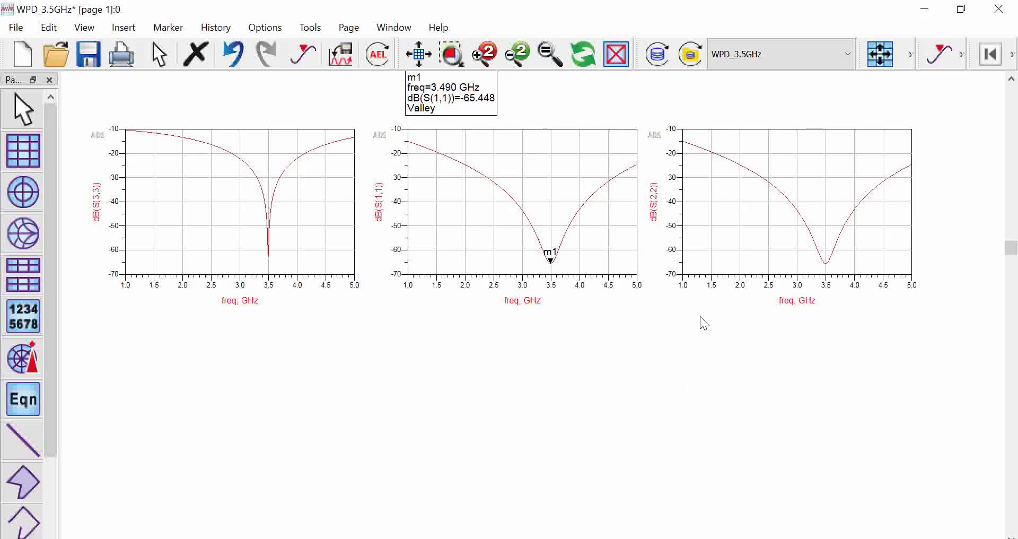
{"action": "left_click", "coordinate": [25, 148]}
{"action": "left_click", "coordinate": [122, 334]}
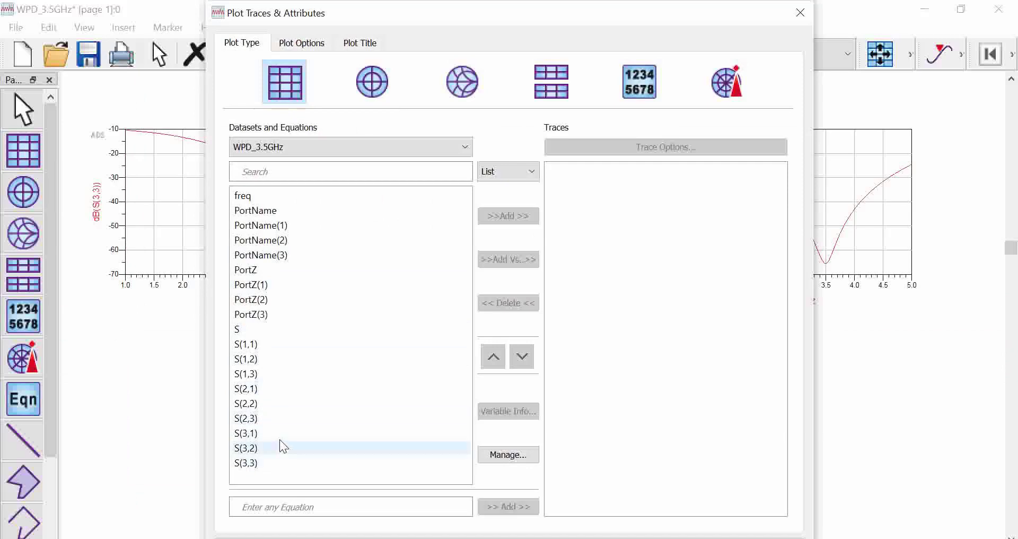
{"action": "left_click", "coordinate": [276, 418]}
{"action": "left_click", "coordinate": [507, 216]}
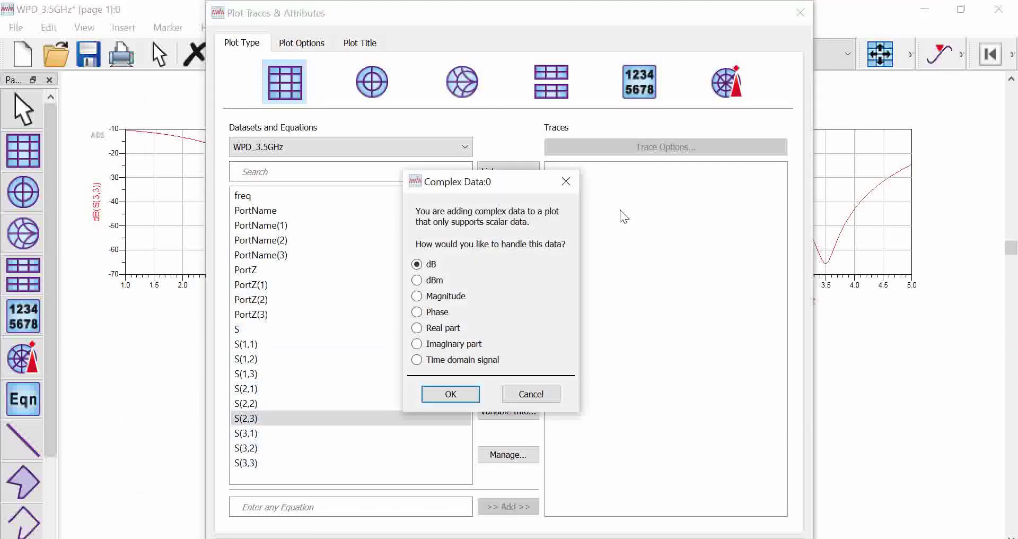
{"action": "left_click", "coordinate": [450, 393]}
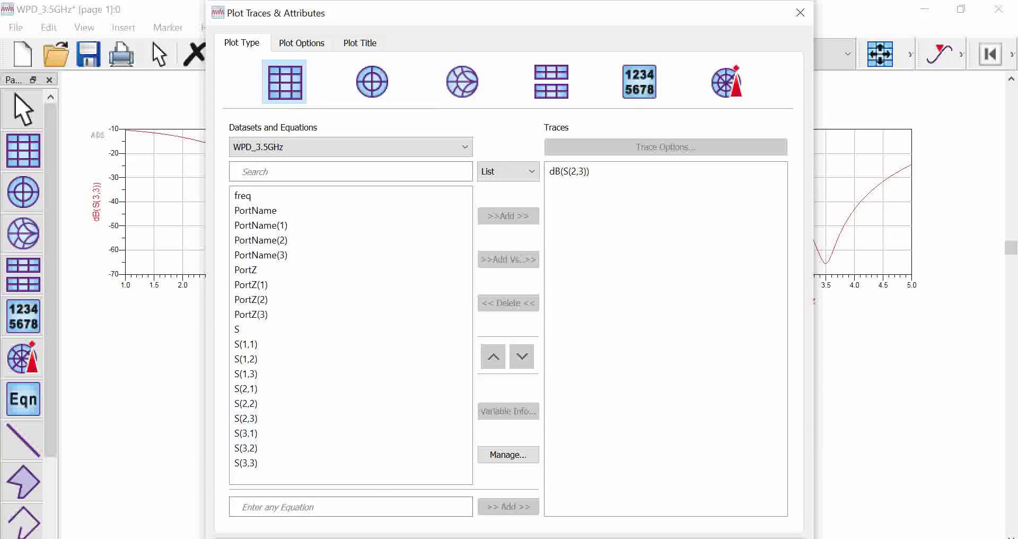
{"action": "key", "text": "Return"}
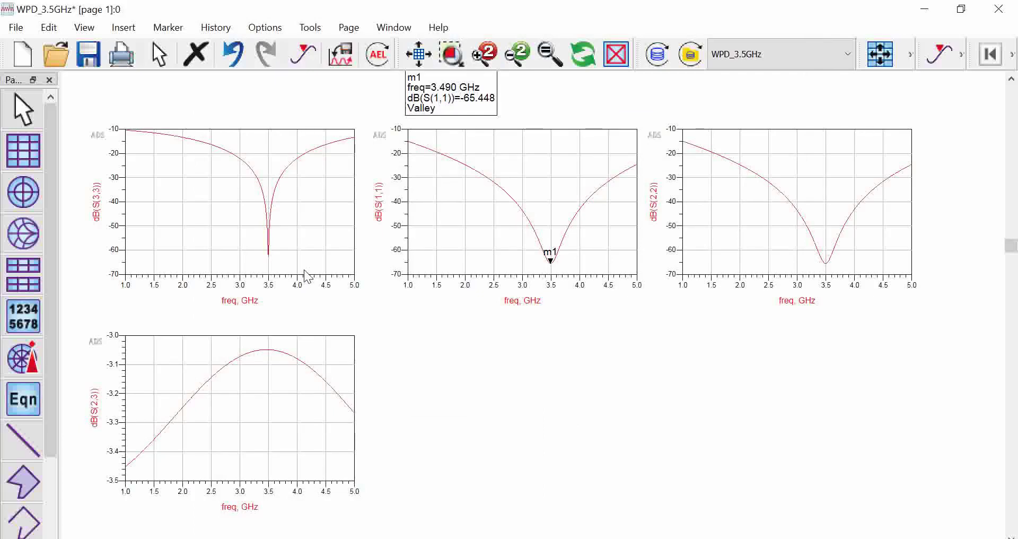
- Add a rectangular plot of S(2,1) in dB below the S(1,1) plot
{"action": "left_click", "coordinate": [23, 151]}
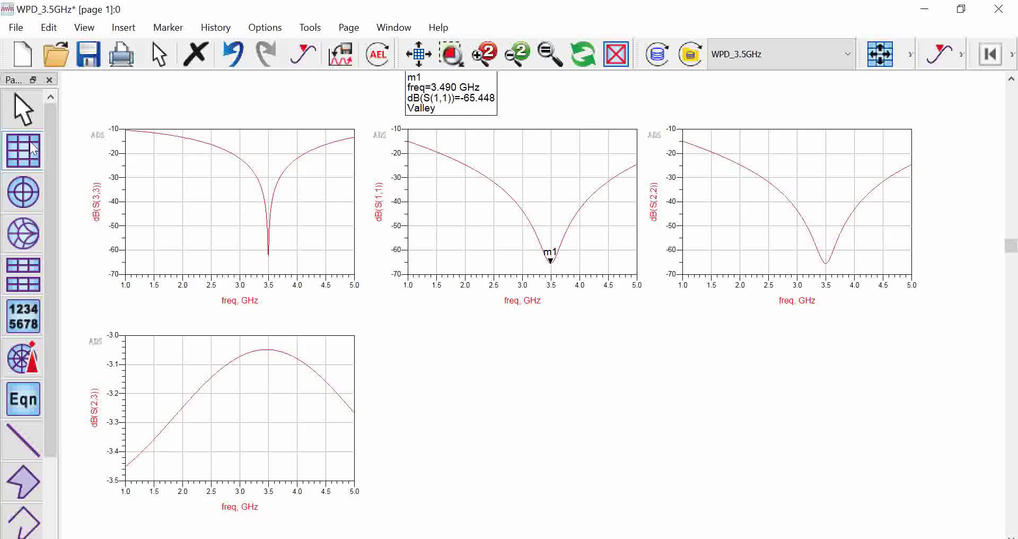
{"action": "left_click", "coordinate": [408, 335]}
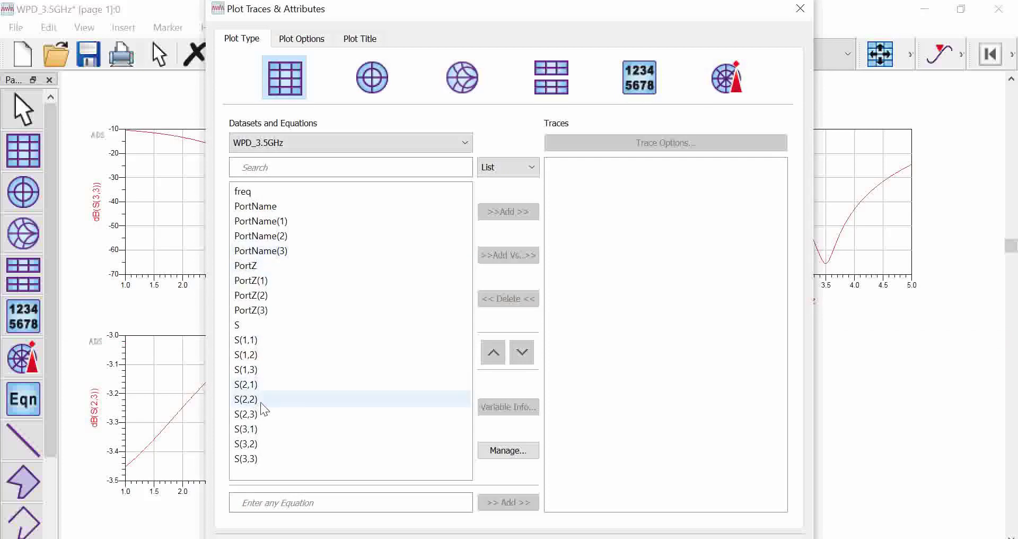
{"action": "left_click", "coordinate": [264, 384]}
{"action": "left_click", "coordinate": [522, 212]}
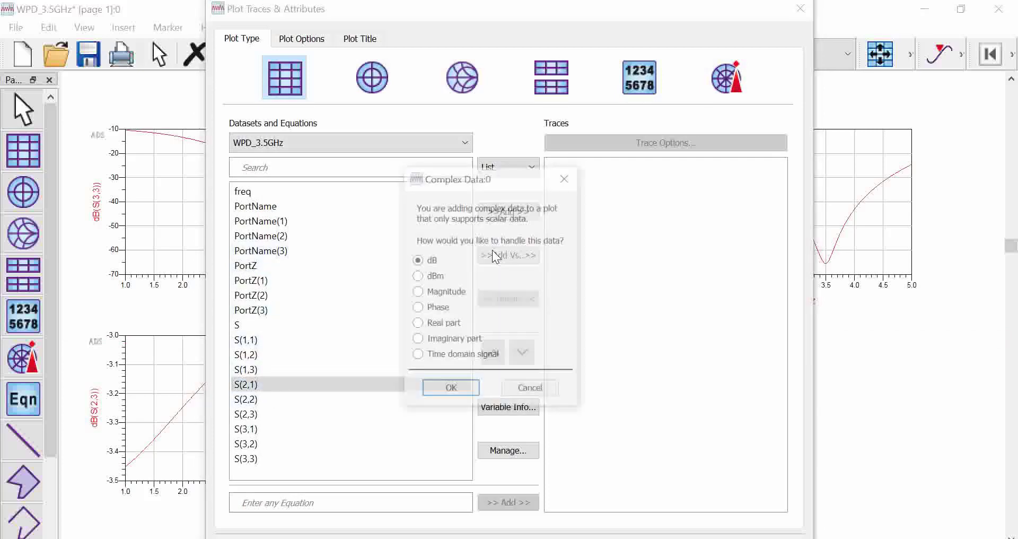
{"action": "left_click", "coordinate": [434, 389]}
{"action": "key", "text": "Return"}
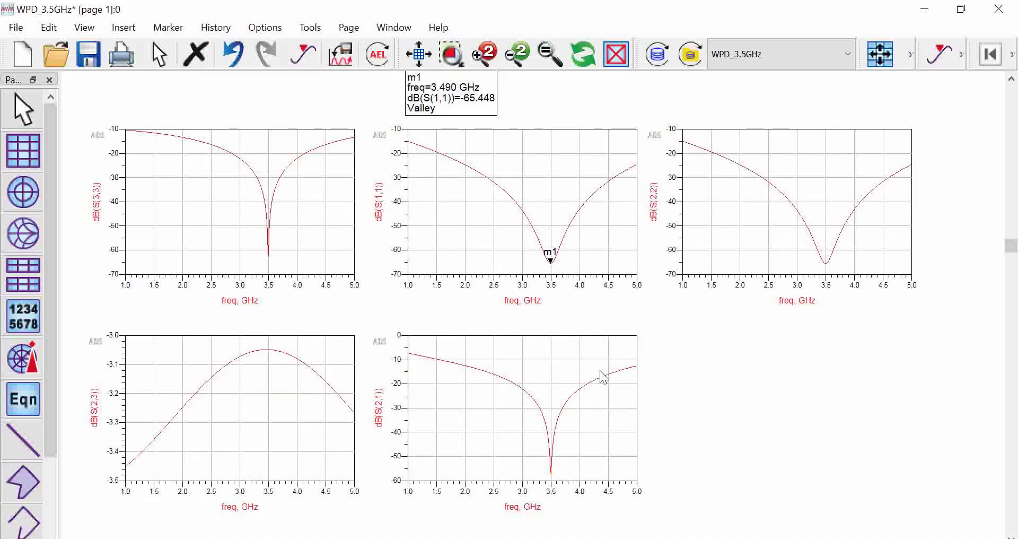
- Add a rectangular plot of S(3,1) in dB below the S(2,2) plot
{"action": "left_click", "coordinate": [22, 150]}
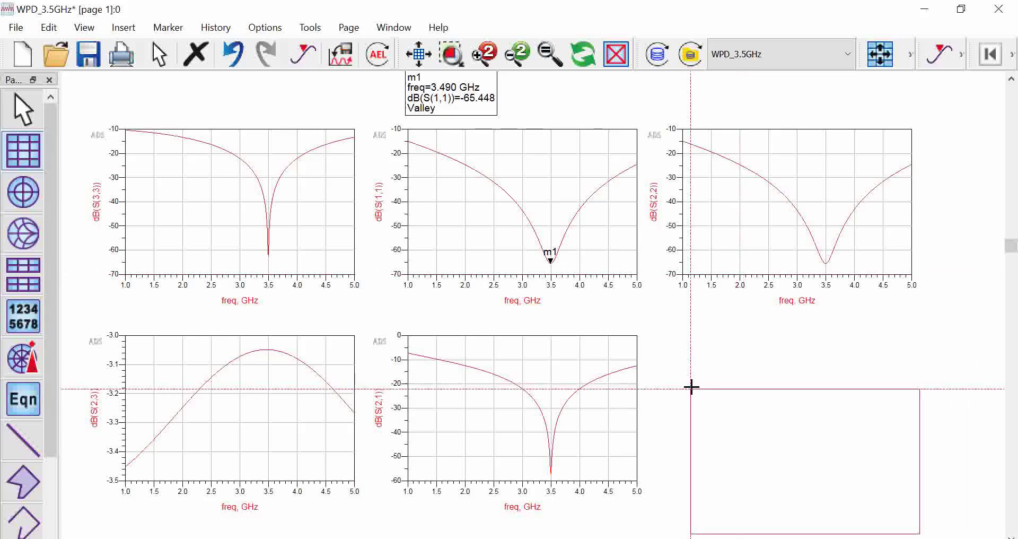
{"action": "left_click", "coordinate": [683, 336]}
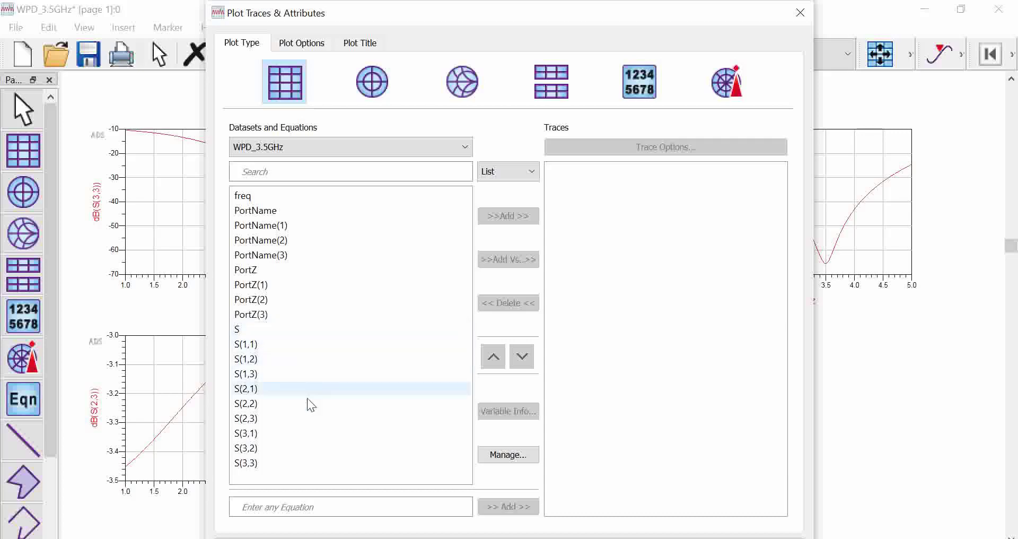
{"action": "left_click", "coordinate": [272, 432]}
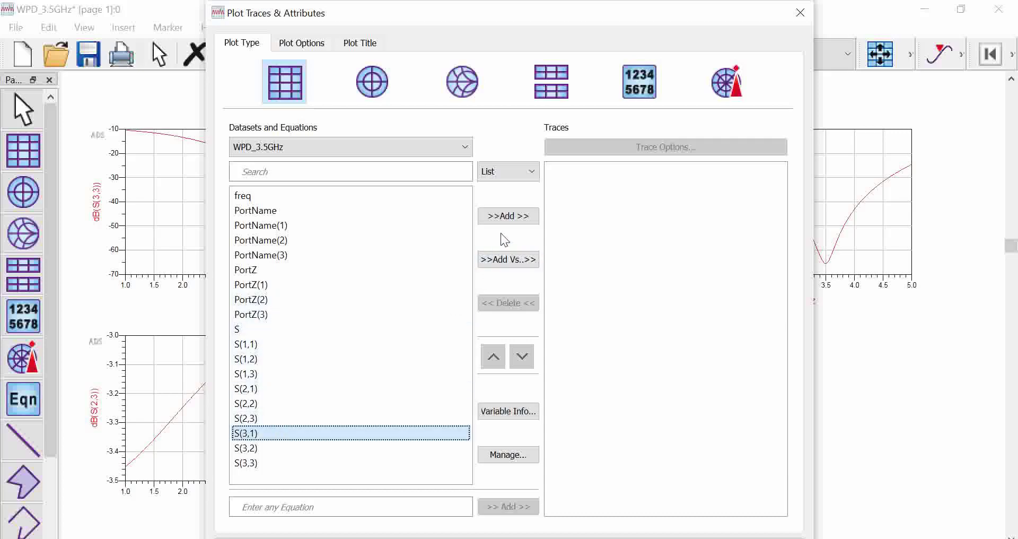
{"action": "left_click", "coordinate": [502, 217]}
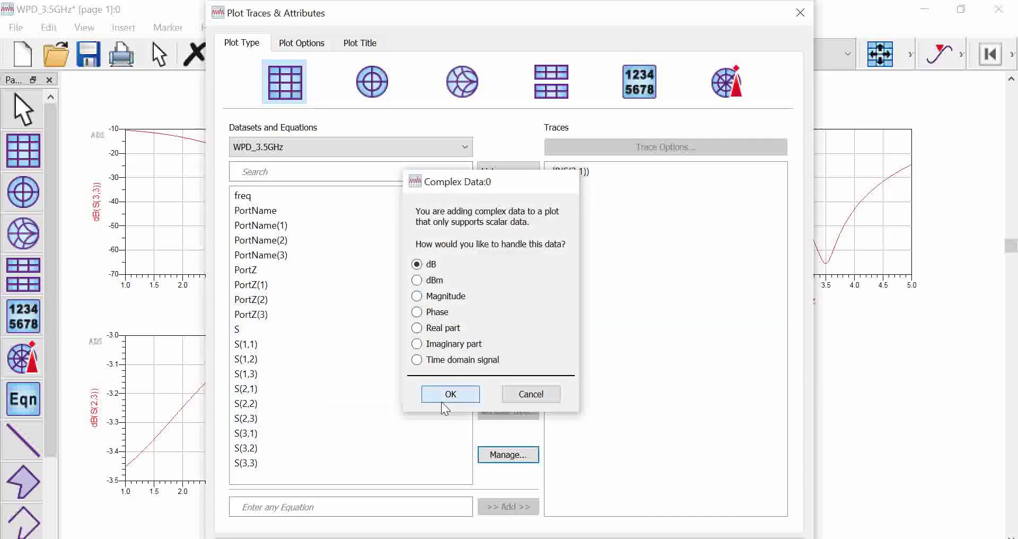
{"action": "left_click", "coordinate": [443, 401]}
{"action": "key", "text": "Return"}
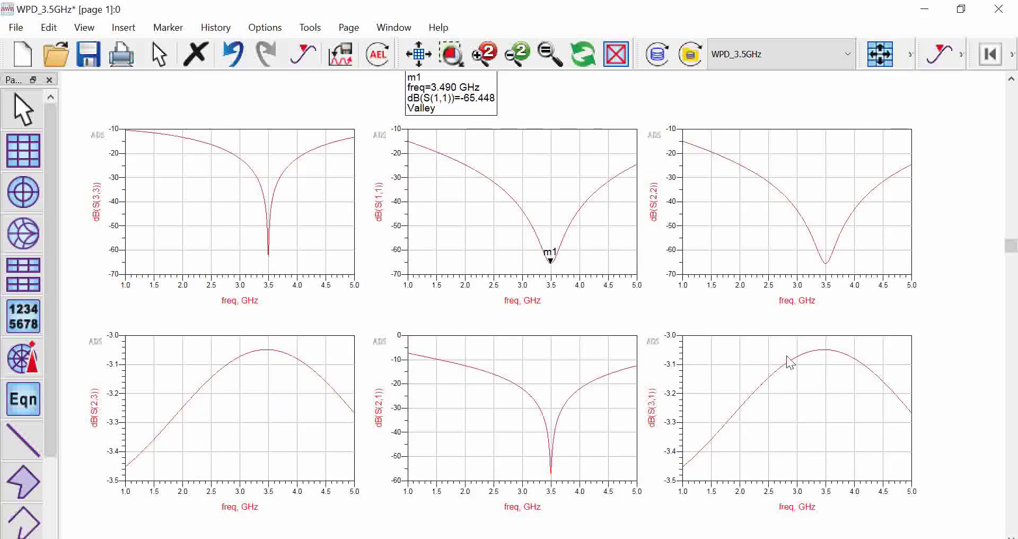
- Replace the S(3,1) plot with a rectangular plot of S(1,3) in dB and minimize the data display to return to the schematic
{"action": "mouse_move", "coordinate": [790, 361]}
{"action": "left_click", "coordinate": [836, 382]}
{"action": "left_click", "coordinate": [961, 399]}
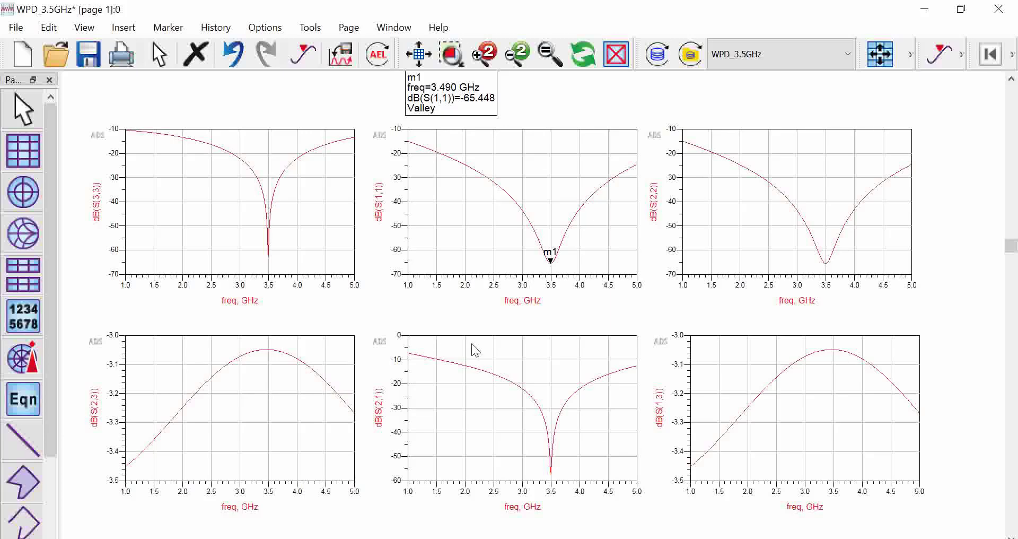
{"action": "left_click", "coordinate": [917, 11]}
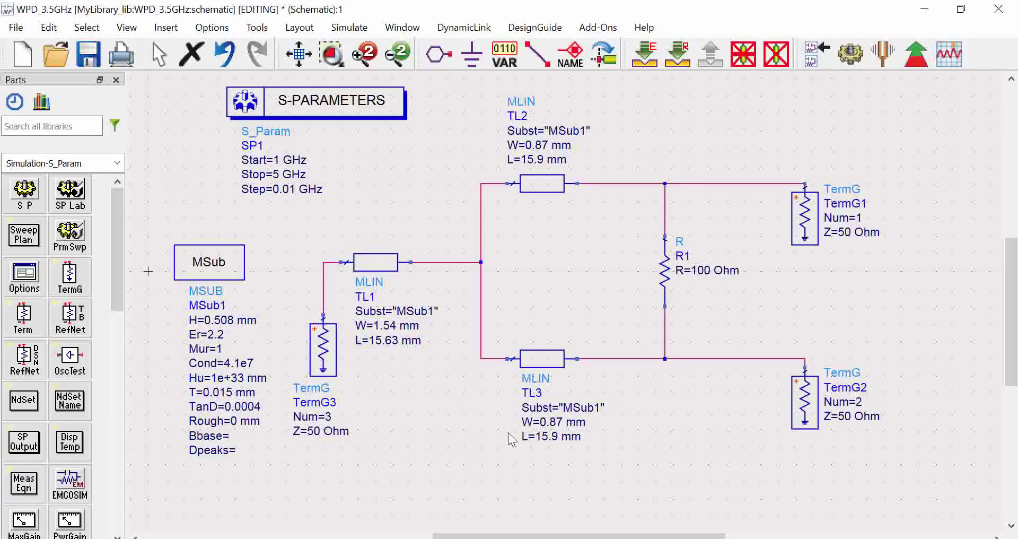